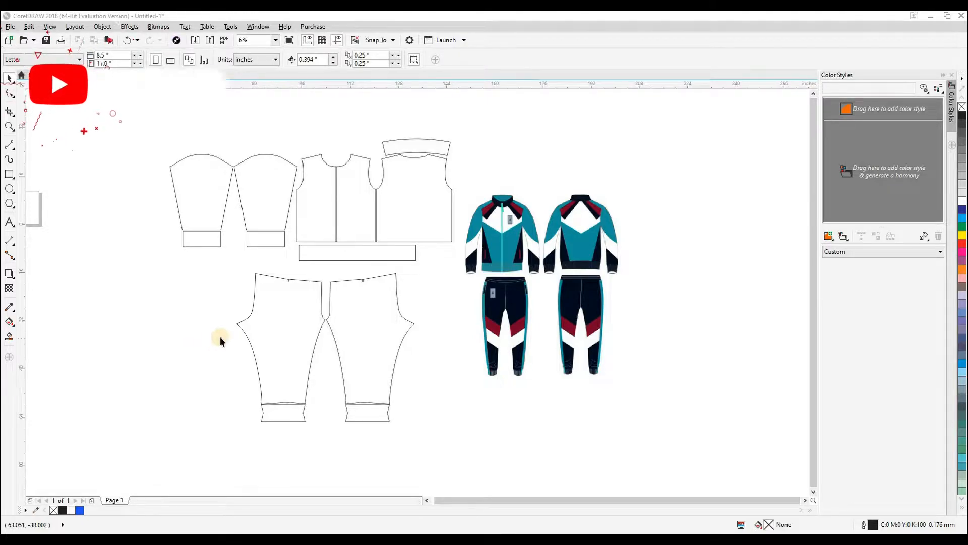
Draw a rectangle about 14.8 by 20.7 in over the front jacket's body, from the collar base to the waistband.
{"action": "left_click", "coordinate": [464, 187]}
{"action": "key", "text": "z"}
{"action": "left_click", "coordinate": [543, 273]}
{"action": "key", "text": "space"}
{"action": "scroll", "coordinate": [433, 241], "scroll_direction": "up", "scroll_amount": 4}
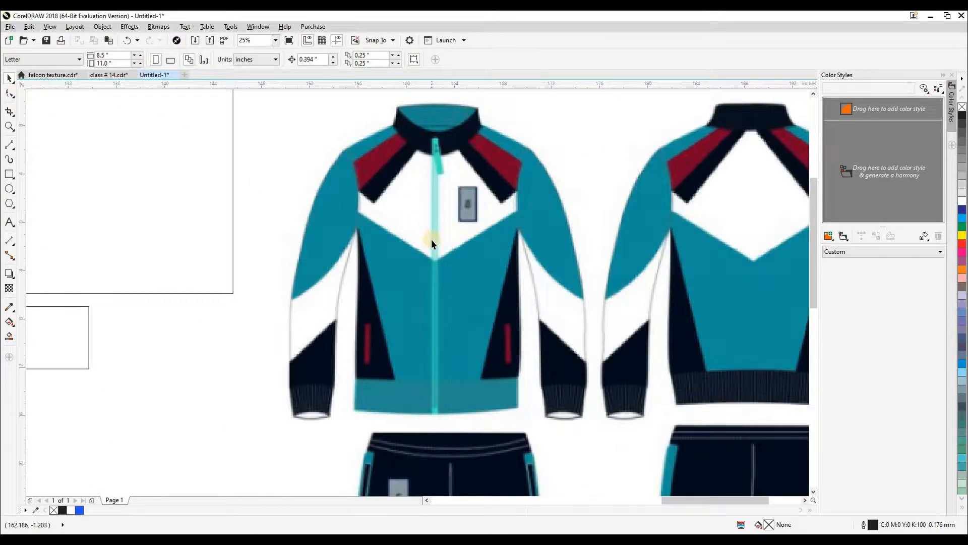
{"action": "left_click", "coordinate": [9, 173]}
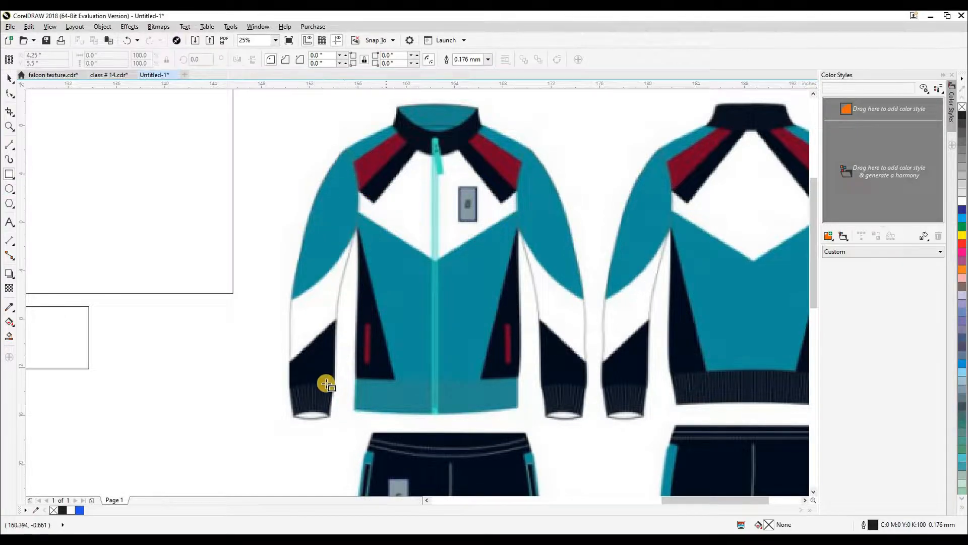
{"action": "mouse_move", "coordinate": [347, 383]}
{"action": "left_mouse_down"}
{"action": "mouse_move", "coordinate": [495, 232]}
{"action": "mouse_move", "coordinate": [555, 147]}
{"action": "mouse_move", "coordinate": [527, 144]}
{"action": "mouse_move", "coordinate": [526, 132]}
{"action": "left_mouse_up"}
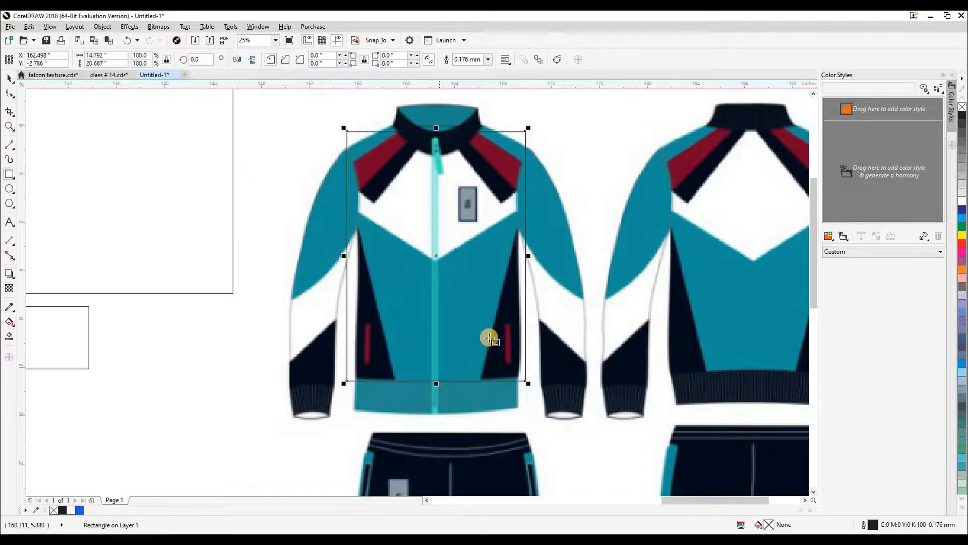
Trace the front jacket's right dark side panel as a closed polyline about 4.7 by 14.8 in, extending beyond the body rectangle.
{"action": "key", "text": "space"}
{"action": "left_click_drag", "start_coordinate": [434, 345], "coordinate": [419, 356]}
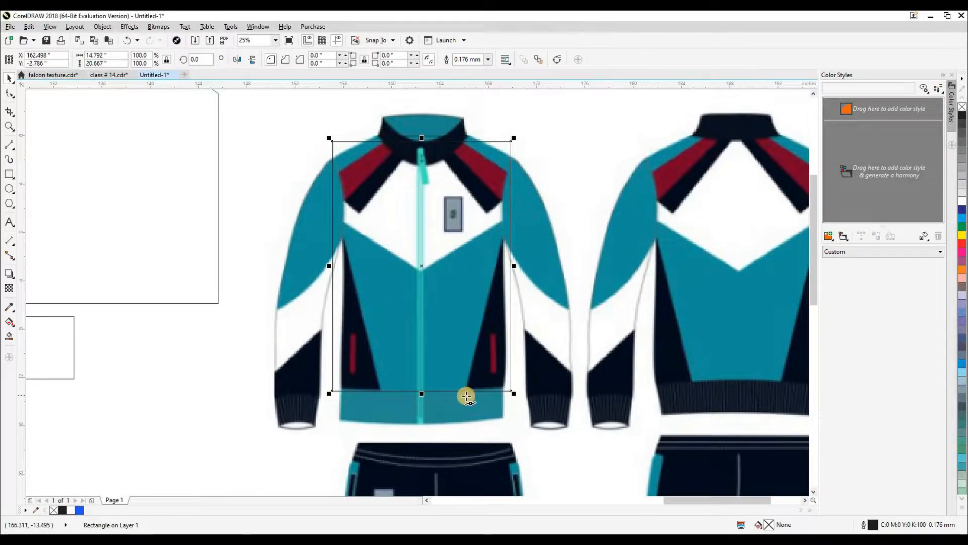
{"action": "key", "text": "F10"}
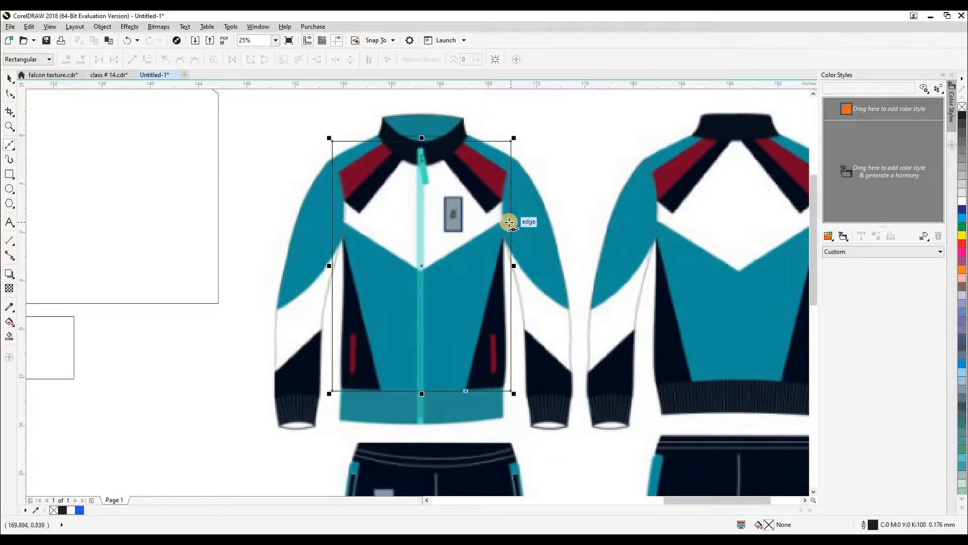
{"action": "left_click", "coordinate": [510, 222]}
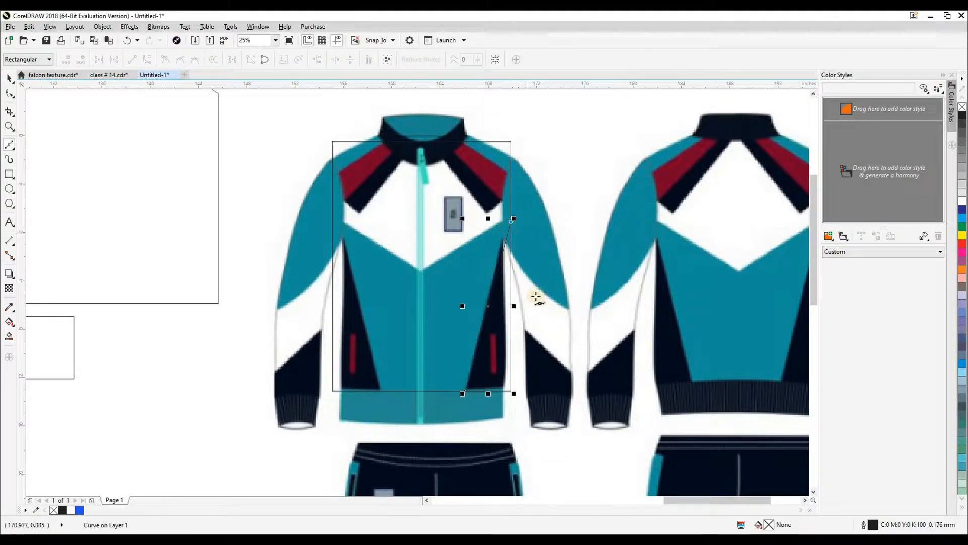
{"action": "left_click", "coordinate": [522, 399]}
{"action": "left_click", "coordinate": [466, 400]}
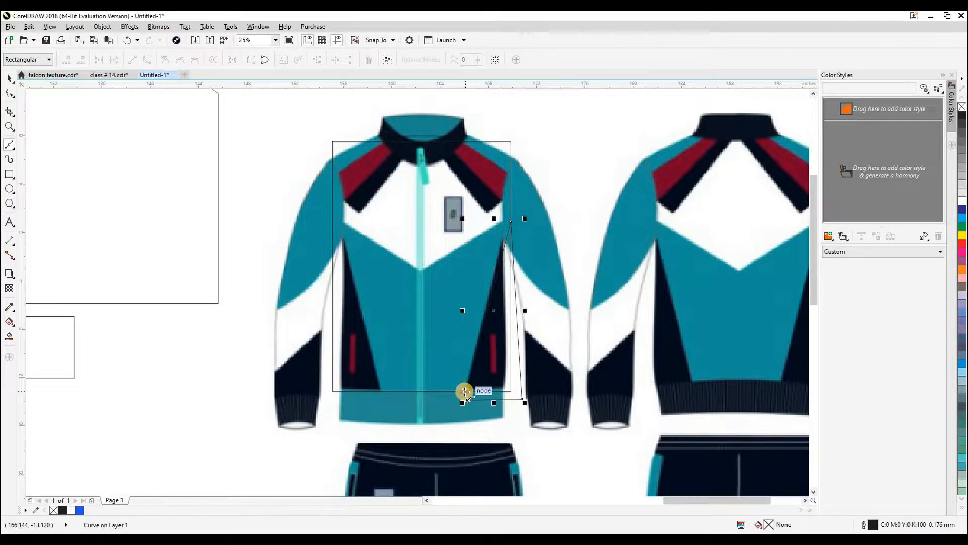
Raise the top node of the side panel outline along the rectangle's edge, making the outline about 15.6 in tall.
{"action": "key", "text": "space"}
{"action": "scroll", "coordinate": [493, 223], "scroll_direction": "up", "scroll_amount": 1}
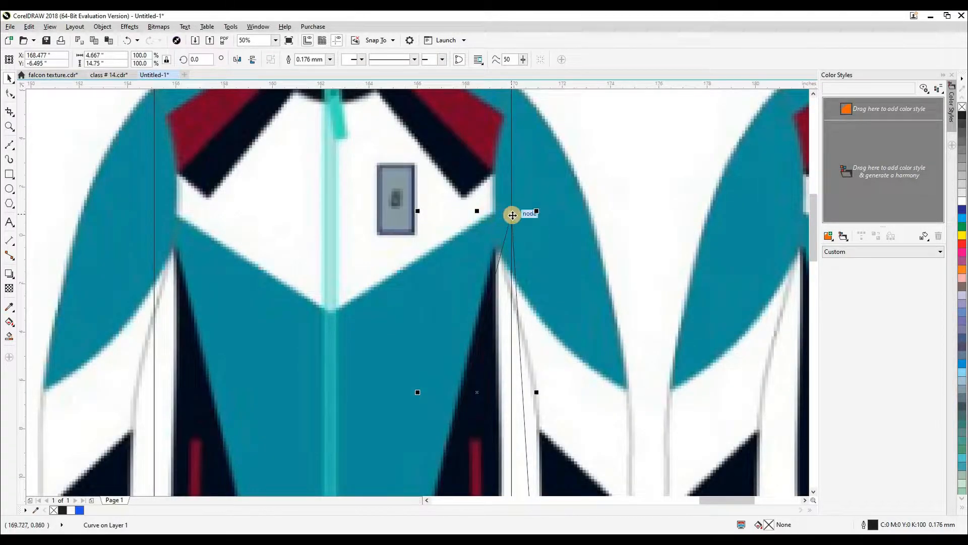
{"action": "key", "text": "F10"}
{"action": "left_click_drag", "start_coordinate": [512, 215], "coordinate": [512, 196]}
{"action": "scroll", "coordinate": [525, 229], "scroll_direction": "down", "scroll_amount": 2}
{"action": "key", "text": "space"}
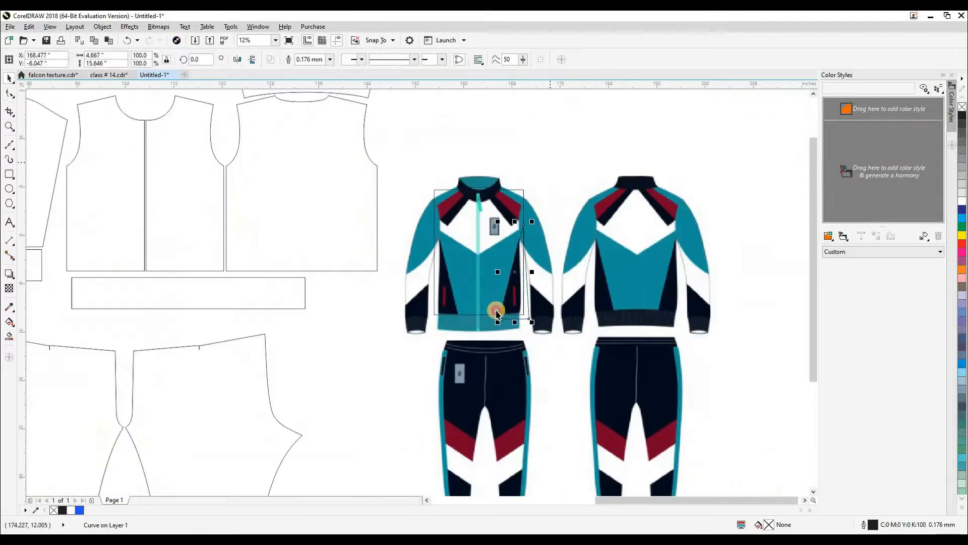
Intersect the side panel outline with the body rectangle and remove the leftover outline outside it.
{"action": "scroll", "coordinate": [526, 317], "scroll_direction": "up", "scroll_amount": 2}
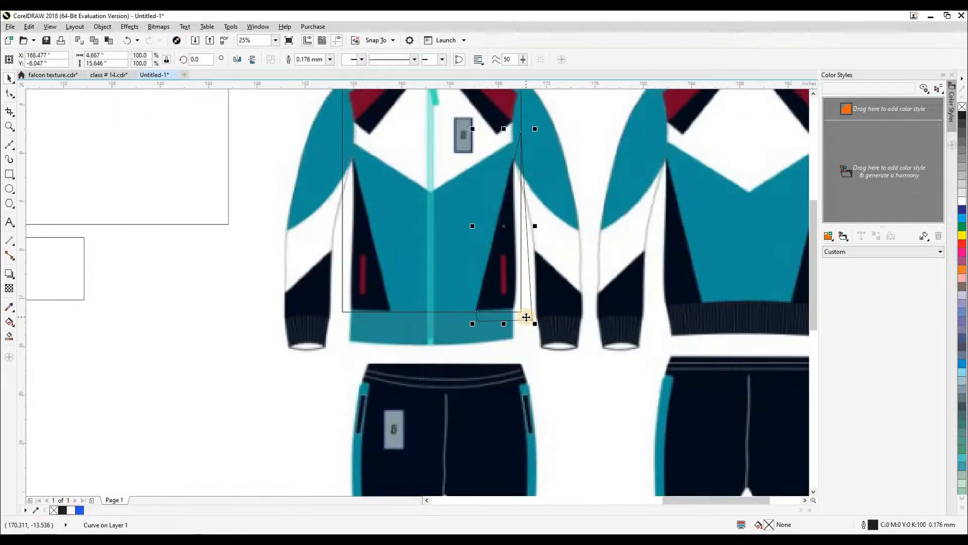
{"action": "scroll", "coordinate": [526, 317], "scroll_direction": "down", "scroll_amount": 1}
{"action": "left_click", "coordinate": [505, 190], "text": "shift"}
{"action": "left_click", "coordinate": [318, 63]}
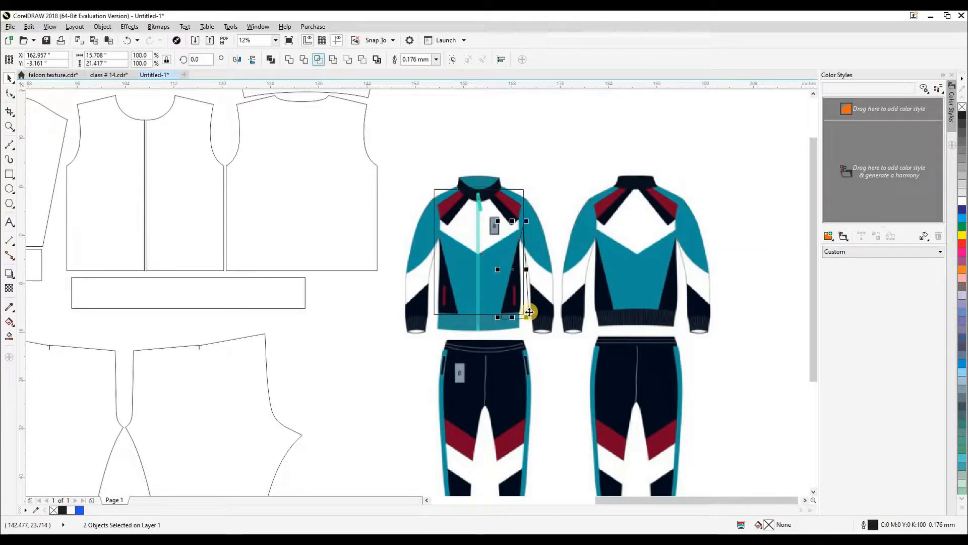
{"action": "key", "text": "Escape"}
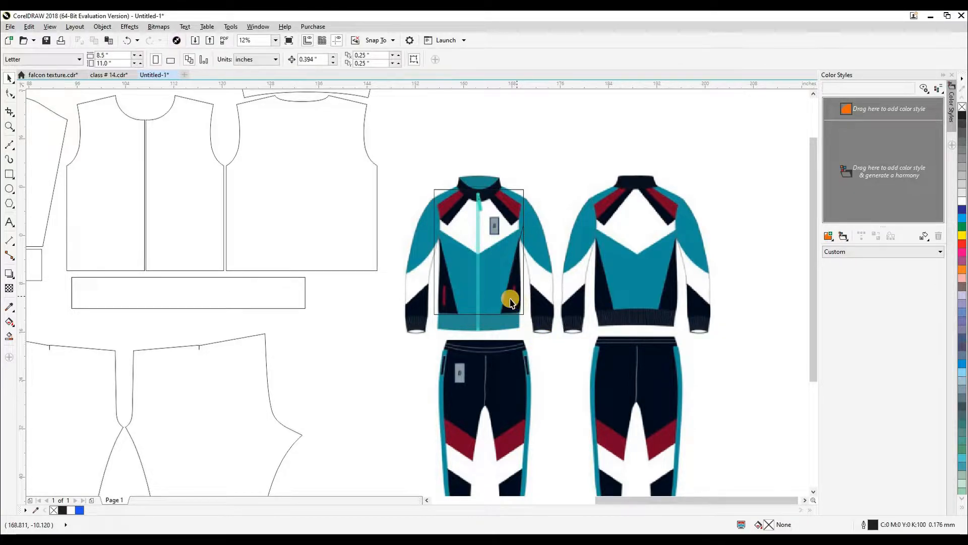
Lock the tracksuit reference bitmap in place.
{"action": "scroll", "coordinate": [521, 301], "scroll_direction": "up", "scroll_amount": 2}
{"action": "scroll", "coordinate": [524, 305], "scroll_direction": "down", "scroll_amount": 1}
{"action": "left_click", "coordinate": [483, 360]}
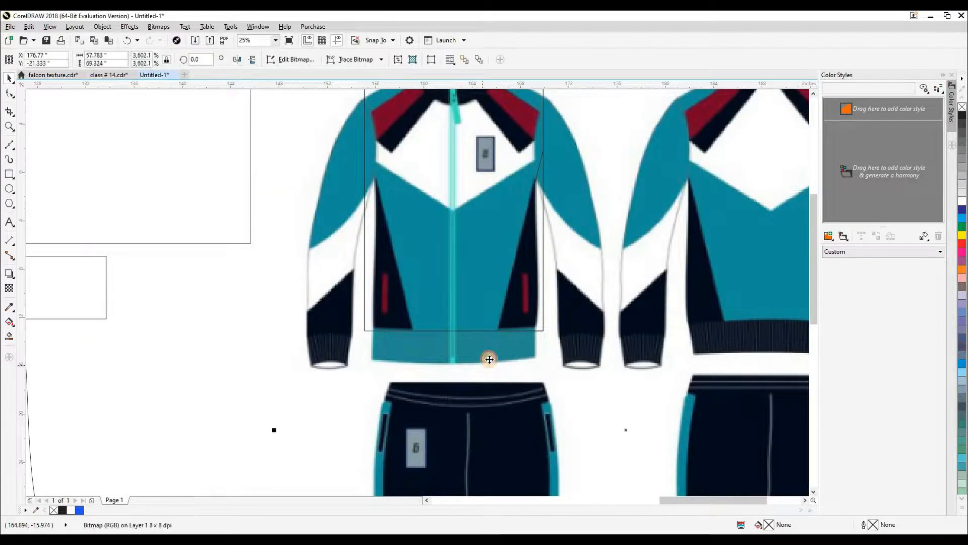
{"action": "right_click", "coordinate": [506, 345]}
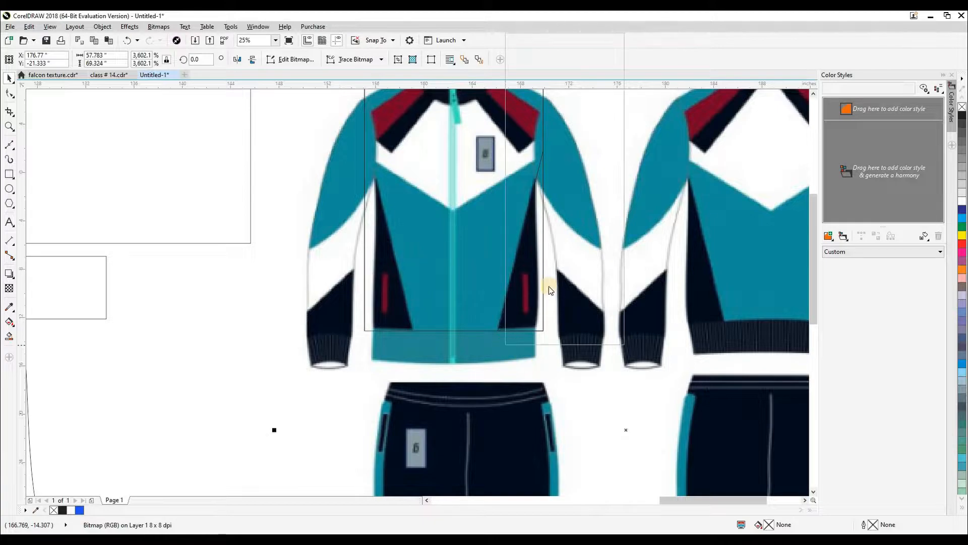
{"action": "left_click", "coordinate": [562, 215]}
{"action": "left_click", "coordinate": [600, 149]}
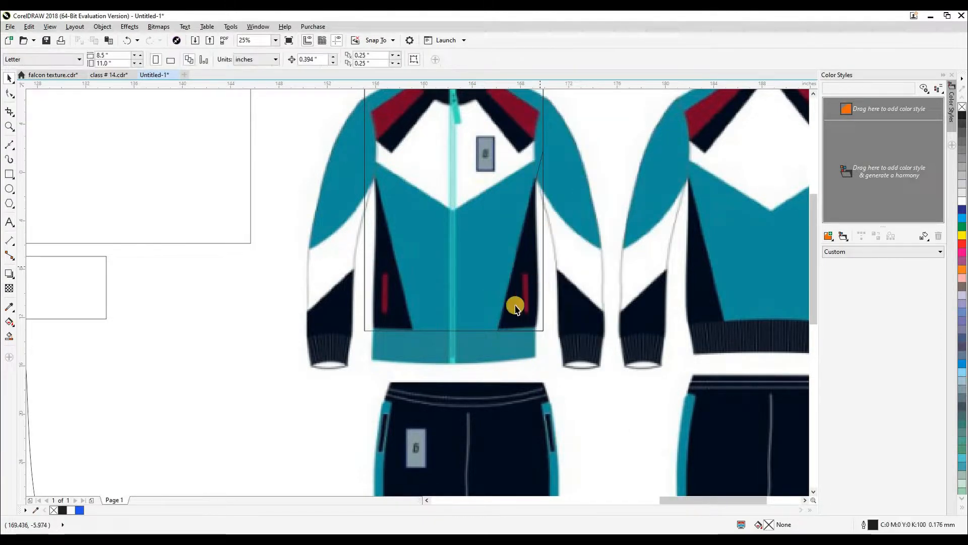
{"action": "left_click_drag", "start_coordinate": [492, 300], "coordinate": [517, 343]}
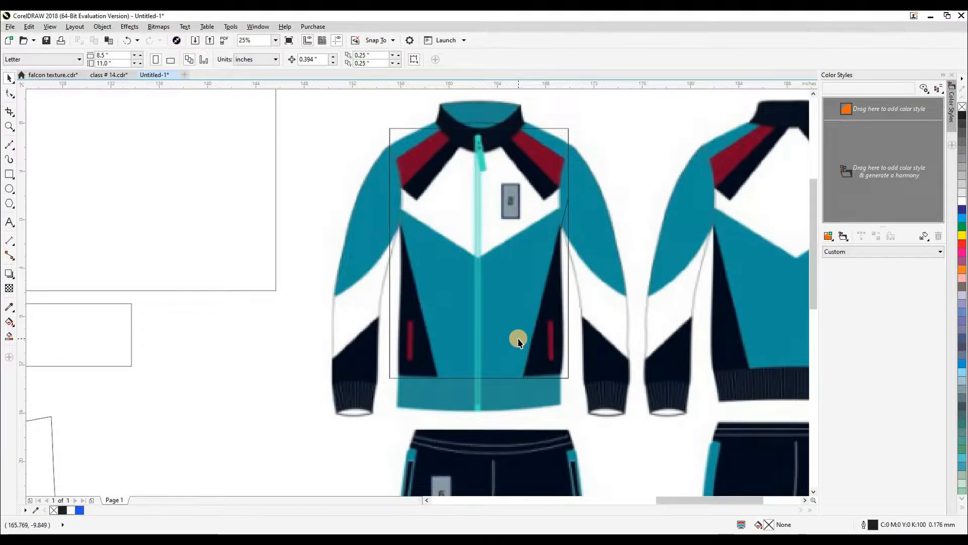
Draw a three-point rectangle of about 9.3 by 9.3 in over the right shoulder, aligned with the crimson panel's diagonal edge.
{"action": "scroll", "coordinate": [499, 212], "scroll_direction": "up", "scroll_amount": 2}
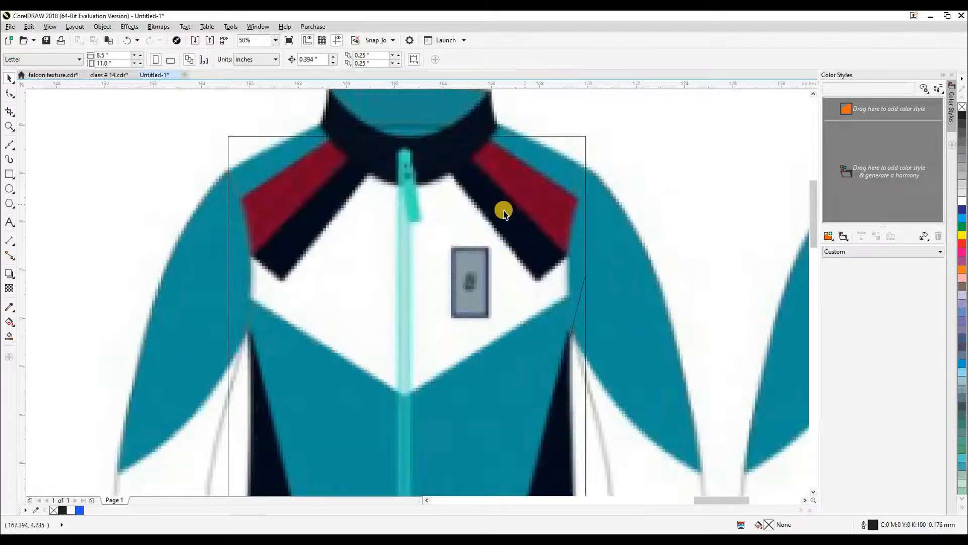
{"action": "left_click", "coordinate": [9, 174]}
{"action": "left_click", "coordinate": [58, 185]}
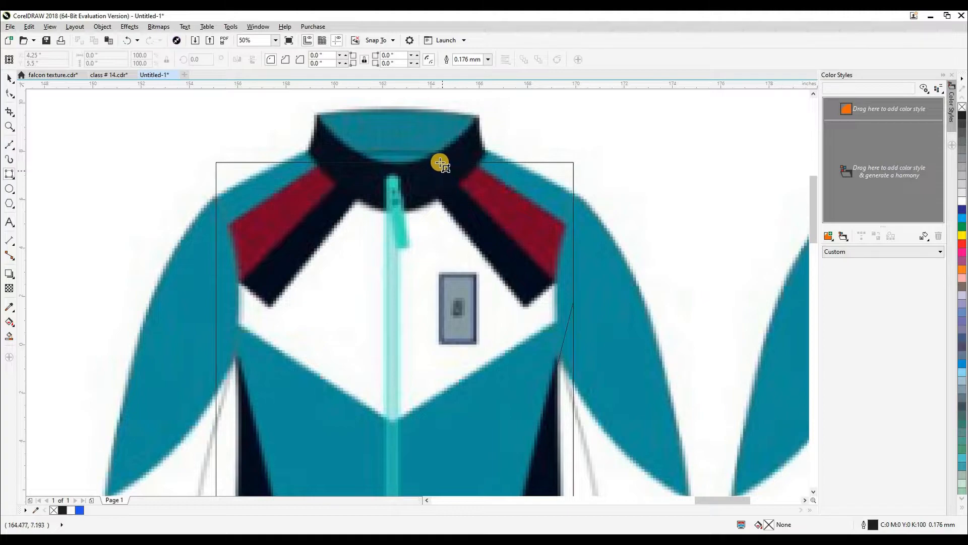
{"action": "left_click_drag", "start_coordinate": [440, 163], "coordinate": [582, 305]}
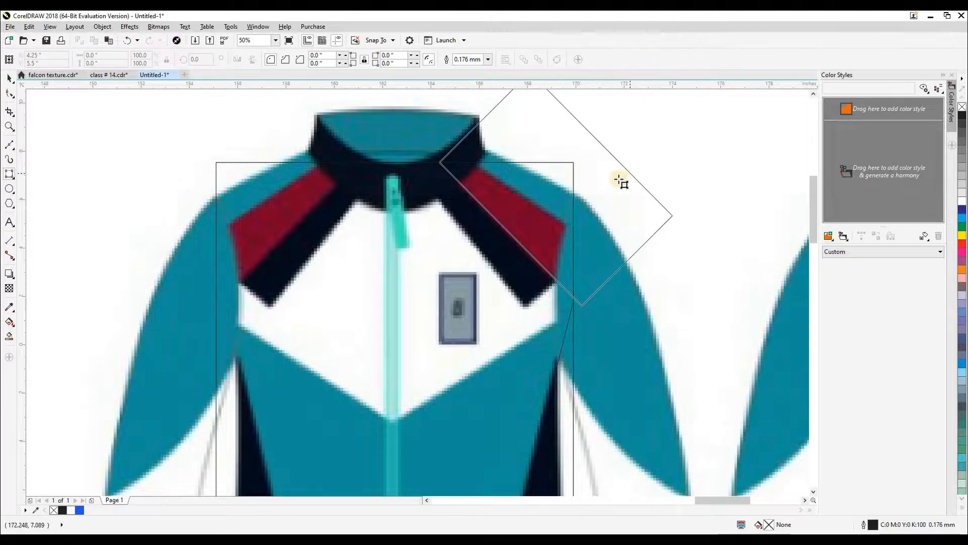
{"action": "left_click", "coordinate": [622, 182]}
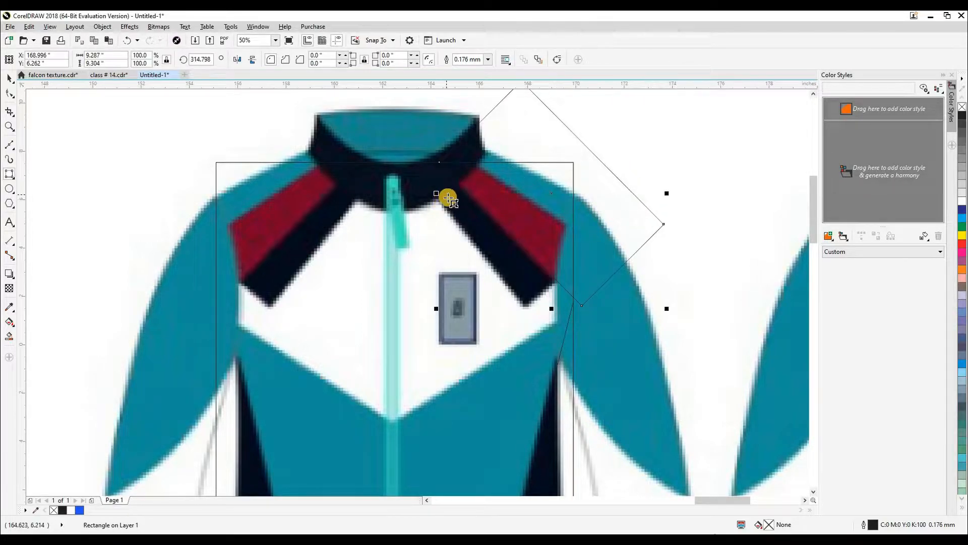
Trace the right shoulder's dark stripe edge as a closed polyline about 8.2 by 7.5 in, extending past the shoulder.
{"action": "key", "text": "F5"}
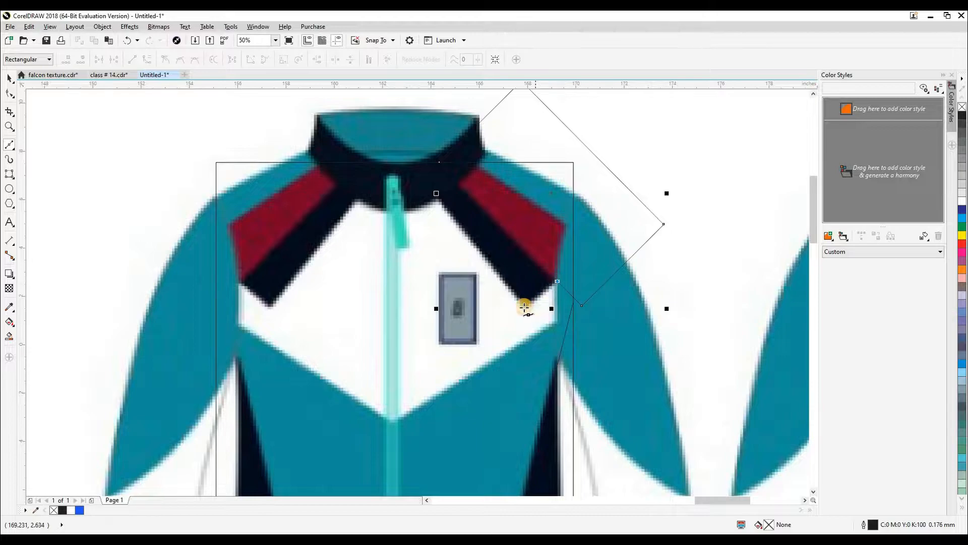
{"action": "left_click_drag", "start_coordinate": [524, 306], "coordinate": [558, 281]}
{"action": "left_click", "coordinate": [418, 162]}
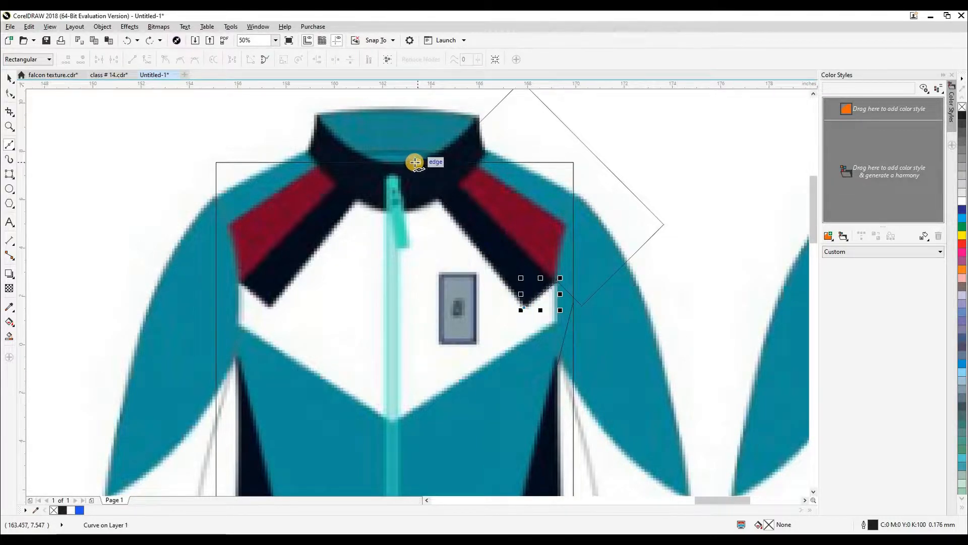
{"action": "left_click", "coordinate": [415, 163]}
{"action": "key", "text": "ctrl+z"}
{"action": "left_click", "coordinate": [408, 161]}
{"action": "left_click", "coordinate": [418, 132]}
{"action": "left_click", "coordinate": [536, 188]}
{"action": "key", "text": "ctrl+z"}
{"action": "left_click", "coordinate": [608, 123]}
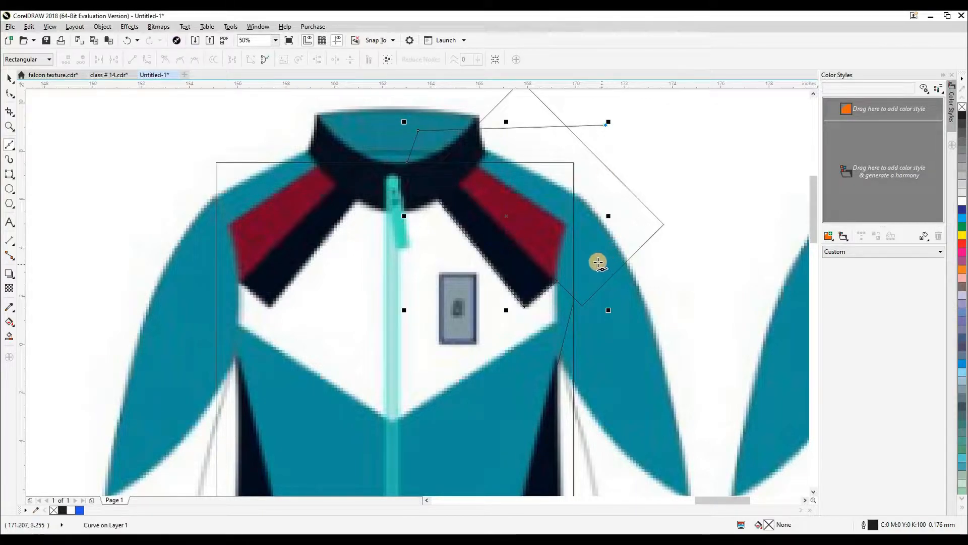
{"action": "left_click", "coordinate": [591, 258]}
{"action": "left_click", "coordinate": [557, 281]}
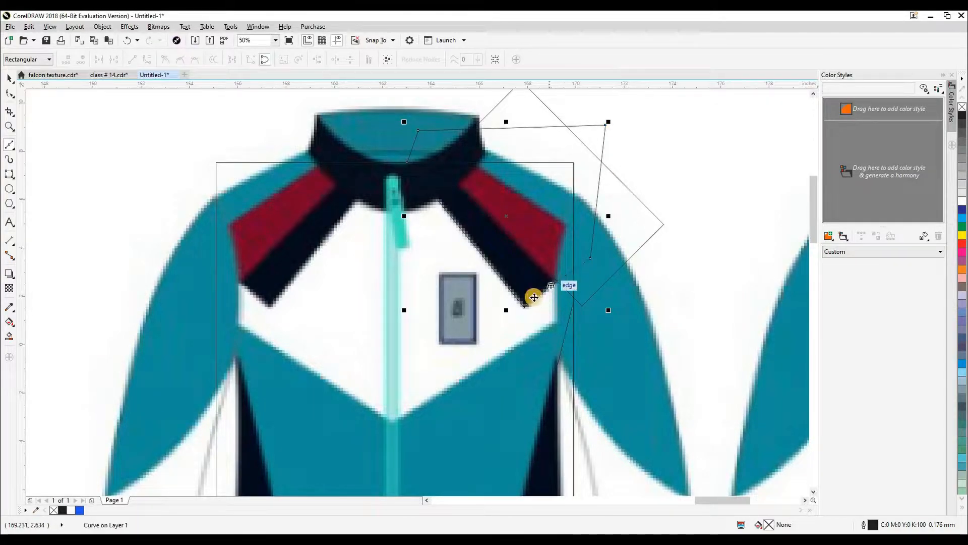
Intersect the stripe outline and the rotated rectangle with the body rectangle, and delete the leftover parts outside it.
{"action": "key", "text": "space"}
{"action": "left_click", "coordinate": [404, 277], "text": "shift"}
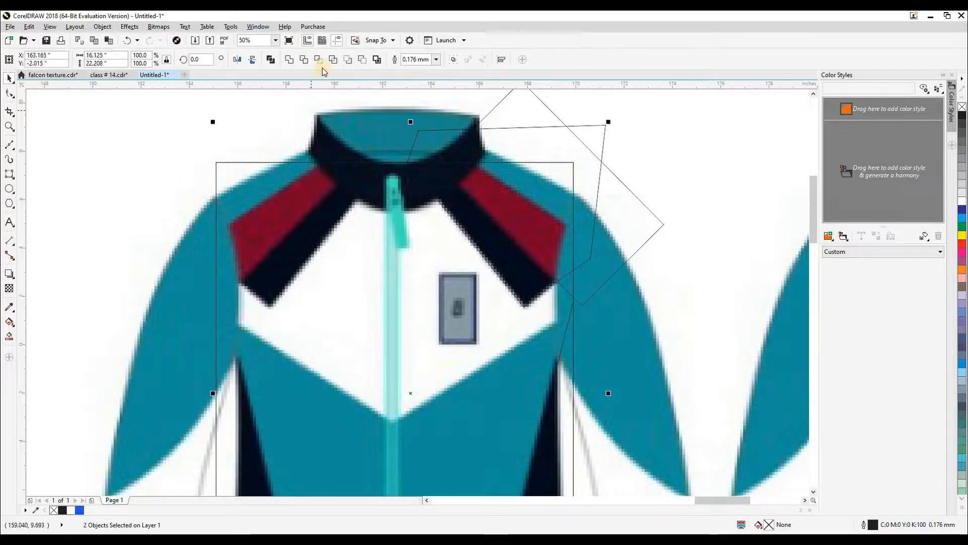
{"action": "left_click", "coordinate": [319, 60]}
{"action": "left_click", "coordinate": [604, 136]}
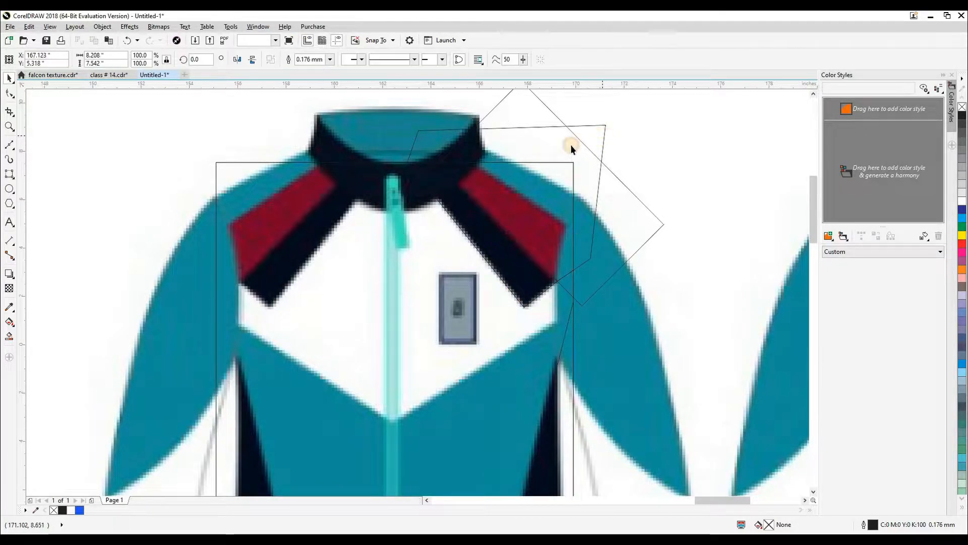
{"action": "key", "text": "ctrl+z"}
{"action": "left_click", "coordinate": [530, 126]}
{"action": "key", "text": "Delete"}
{"action": "left_click_drag", "start_coordinate": [538, 228], "coordinate": [577, 178]}
{"action": "key", "text": "ctrl+z"}
{"action": "left_click", "coordinate": [570, 295]}
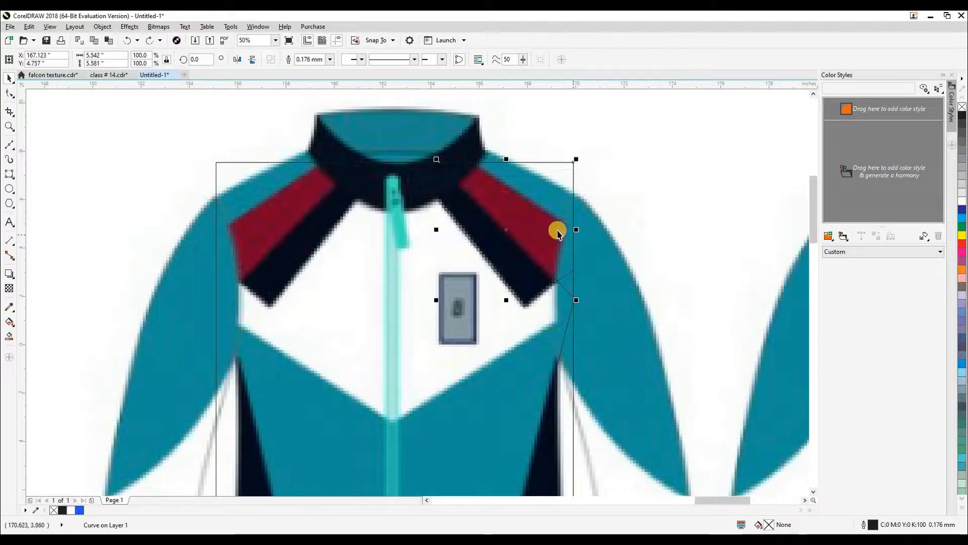
Fill the right shoulder triangle with the crimson sampled from the reference jacket's shoulder panel.
{"action": "key", "text": "ctrl+shift+e"}
{"action": "left_click", "coordinate": [277, 219]}
{"action": "left_click", "coordinate": [122, 209]}
Fill the shoulder stripe with black, bring the crimson triangle in front of it and remove both outlines.
{"action": "left_click", "coordinate": [488, 241]}
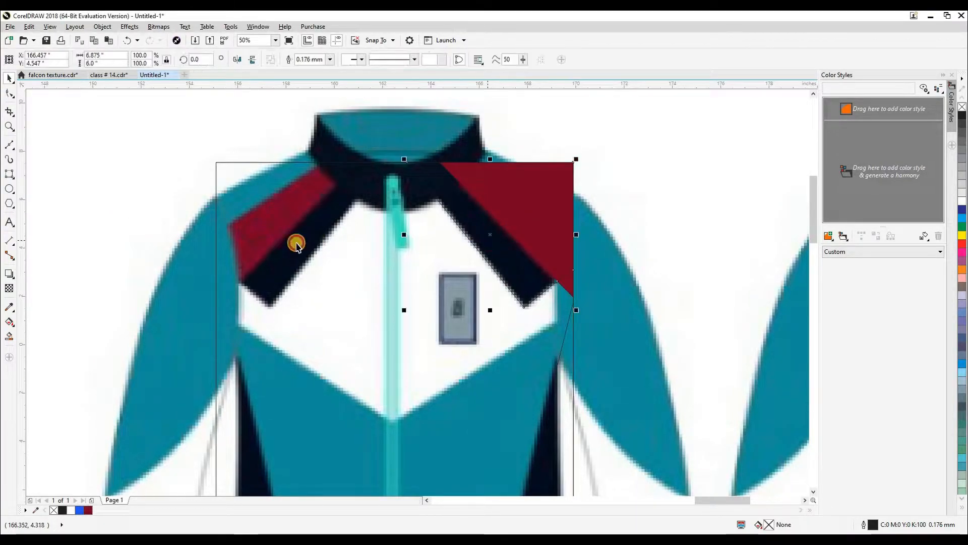
{"action": "left_click", "coordinate": [564, 286]}
{"action": "key", "text": "shift+Page_Up"}
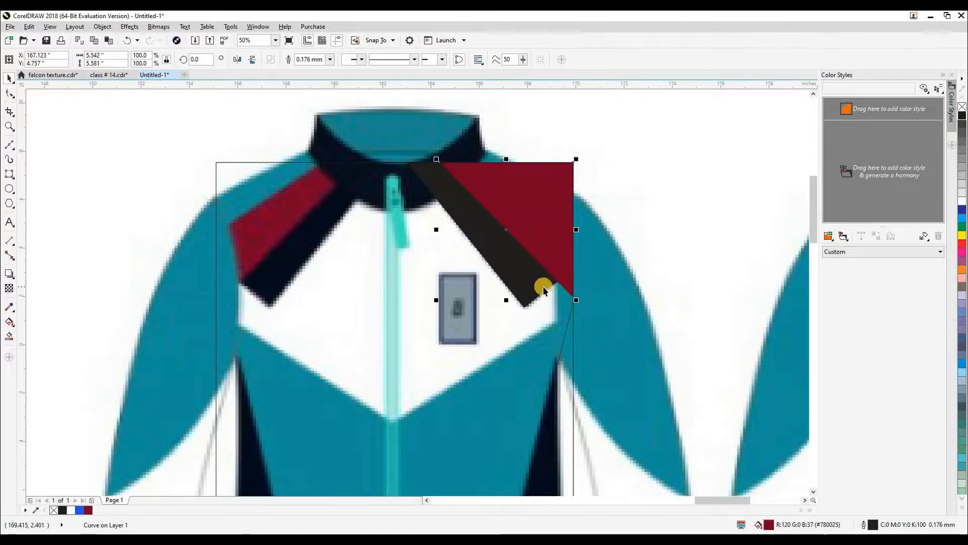
{"action": "left_click", "coordinate": [544, 287], "text": "shift"}
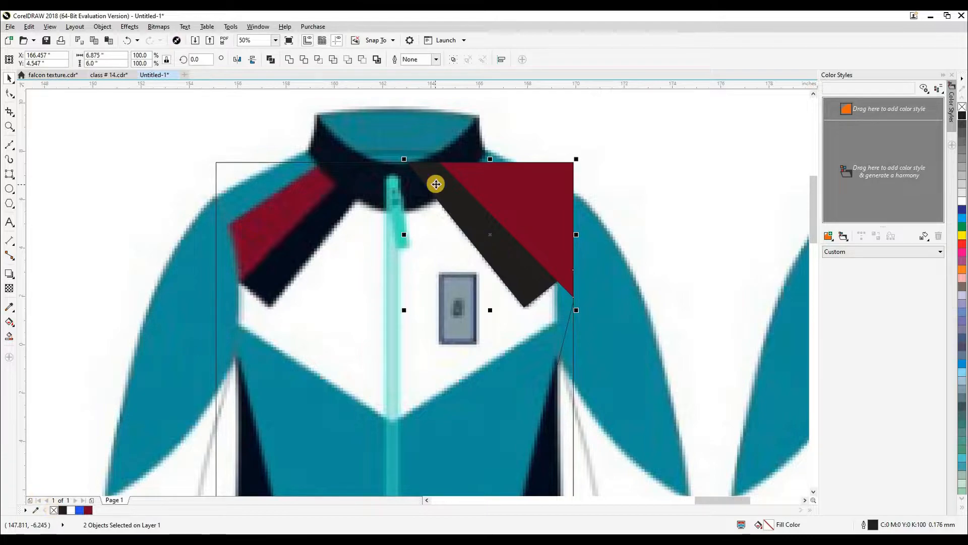
Fill the right side panel shape with black and remove its outline.
{"action": "scroll", "coordinate": [436, 185], "scroll_direction": "down", "scroll_amount": 1}
{"action": "left_click", "coordinate": [507, 343]}
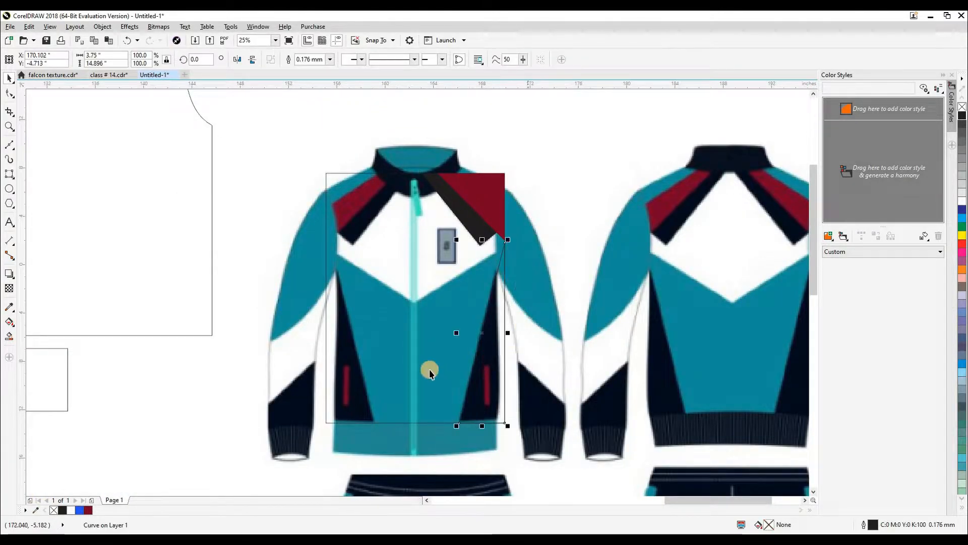
{"action": "left_click", "coordinate": [59, 510]}
{"action": "key", "text": "Escape"}
Draw a straight vertical line along the reference jacket's zip, from the collar toward the tip of the white chest panel.
{"action": "scroll", "coordinate": [442, 221], "scroll_direction": "up", "scroll_amount": 1}
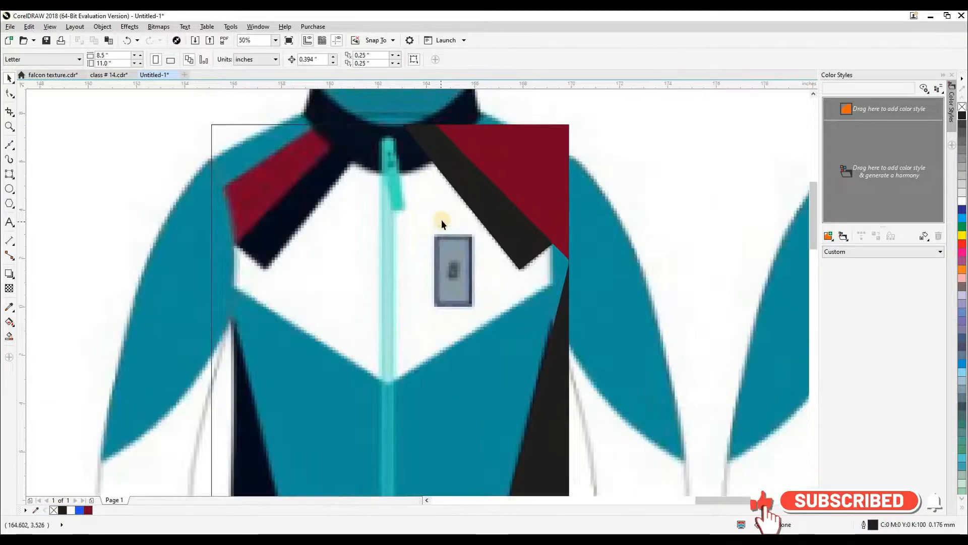
{"action": "scroll", "coordinate": [434, 207], "scroll_direction": "up", "scroll_amount": 1}
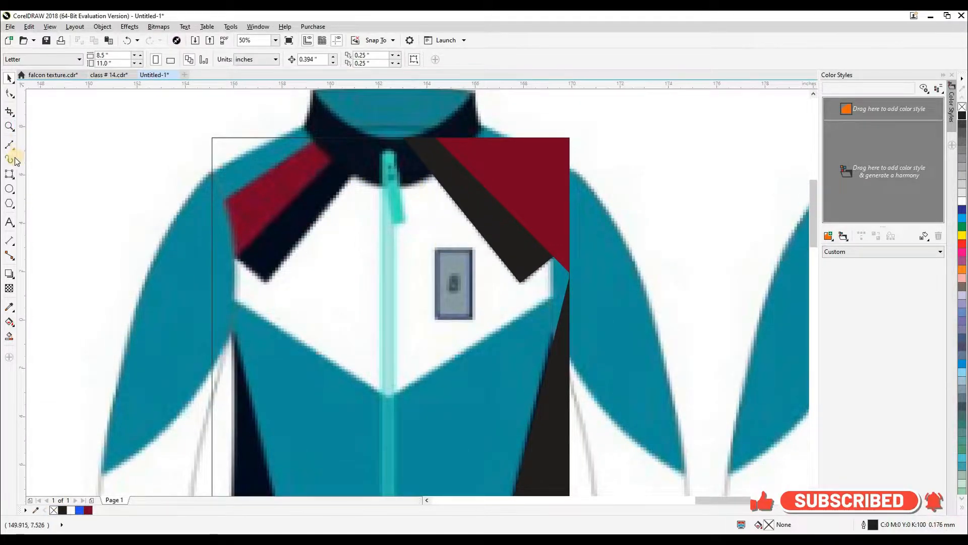
{"action": "left_click", "coordinate": [13, 173]}
{"action": "left_click", "coordinate": [38, 173]}
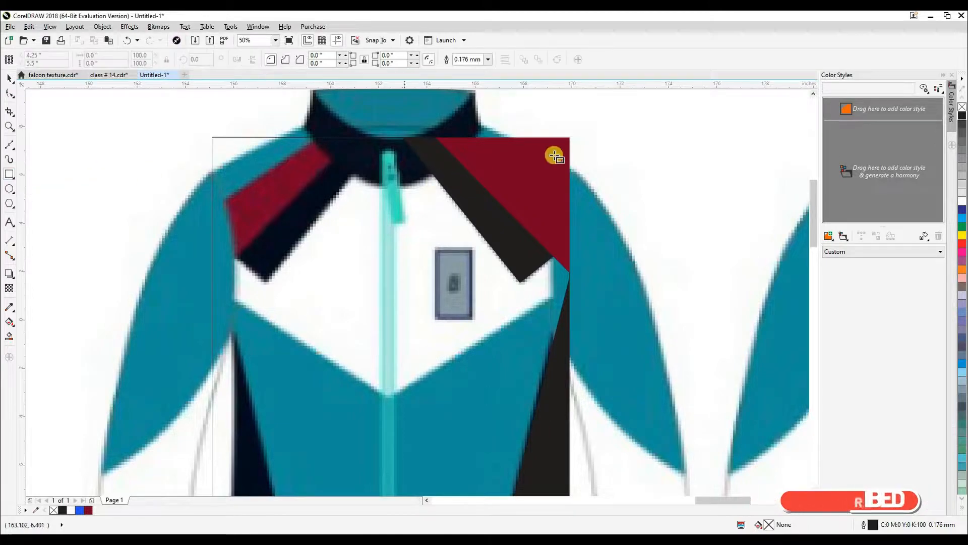
{"action": "left_click_drag", "start_coordinate": [391, 122], "coordinate": [393, 369]}
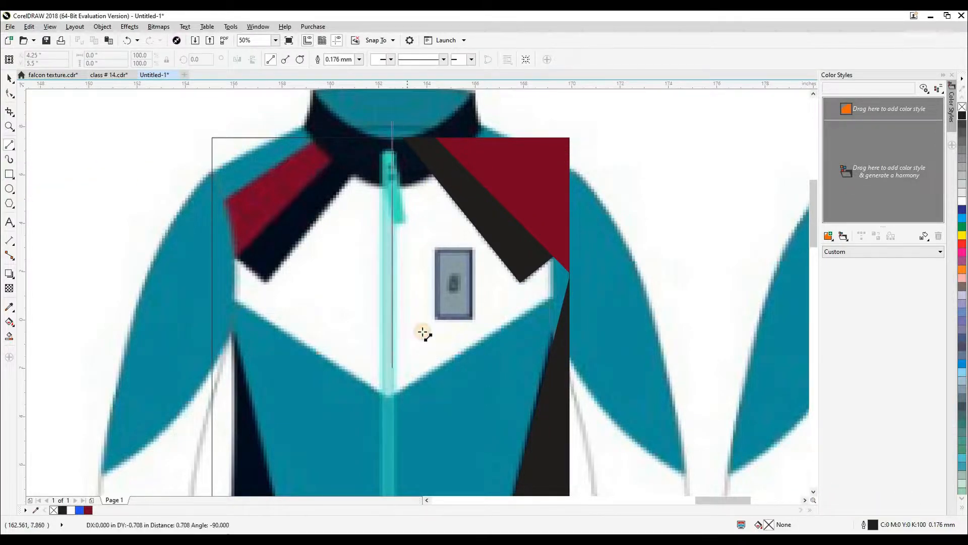
{"action": "left_click", "coordinate": [451, 295]}
{"action": "left_click", "coordinate": [456, 302]}
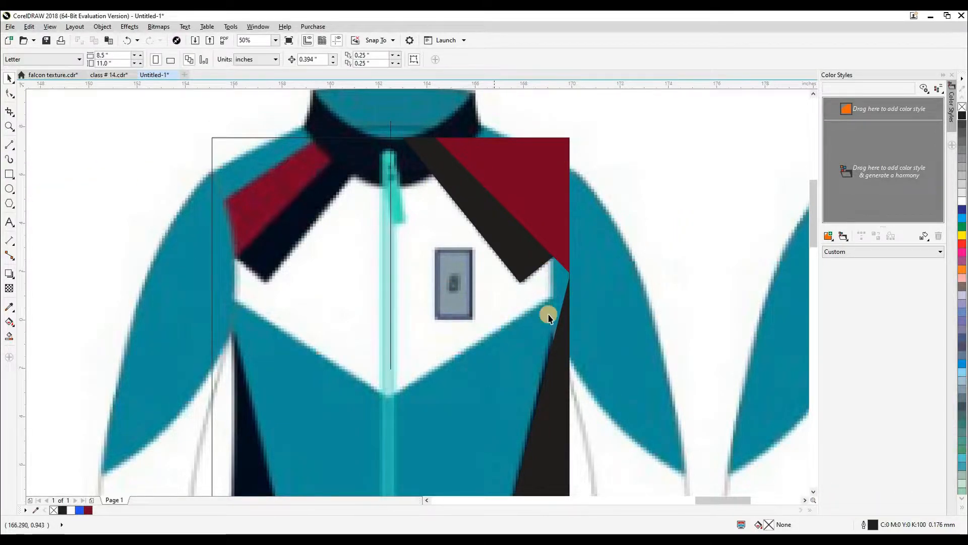
Draw a rectangle about 7.4 in wide and 10.6 in high from the centre line to the body's right edge and convert it to curves.
{"action": "left_click", "coordinate": [9, 174]}
{"action": "mouse_move", "coordinate": [394, 142]}
{"action": "left_mouse_down"}
{"action": "mouse_move", "coordinate": [584, 272]}
{"action": "mouse_move", "coordinate": [570, 394]}
{"action": "left_mouse_up"}
{"action": "key", "text": "space"}
{"action": "key", "text": "ctrl+q"}
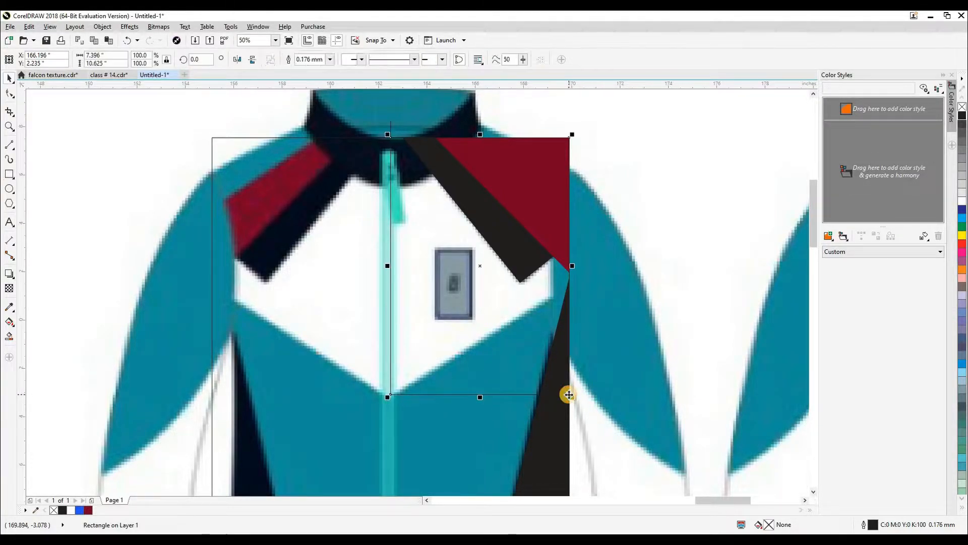
Raise the rectangle's outer lower corner node so its bottom edge follows the slanted edge of the white chest panel.
{"action": "key", "text": "F10"}
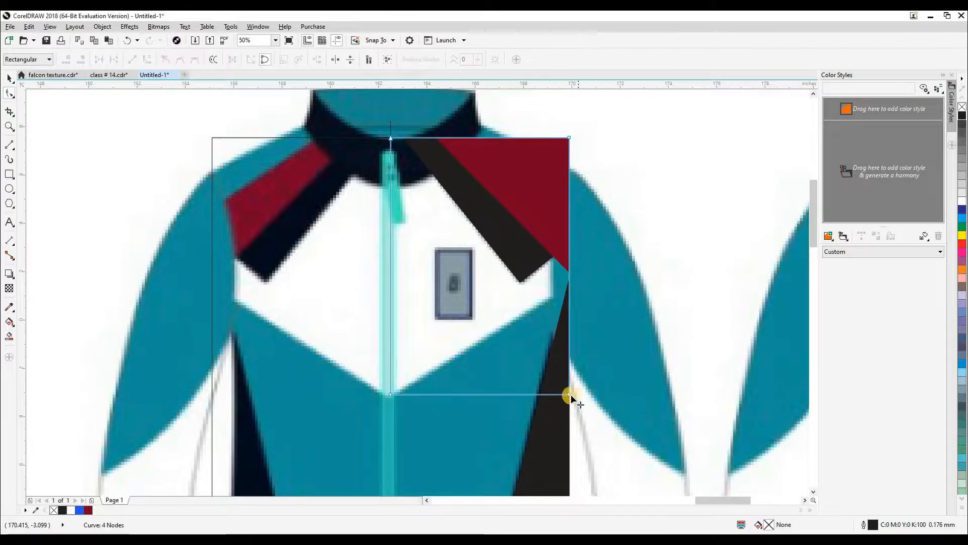
{"action": "left_click_drag", "start_coordinate": [570, 309], "coordinate": [567, 289]}
{"action": "scroll", "coordinate": [398, 392], "scroll_direction": "up", "scroll_amount": 4}
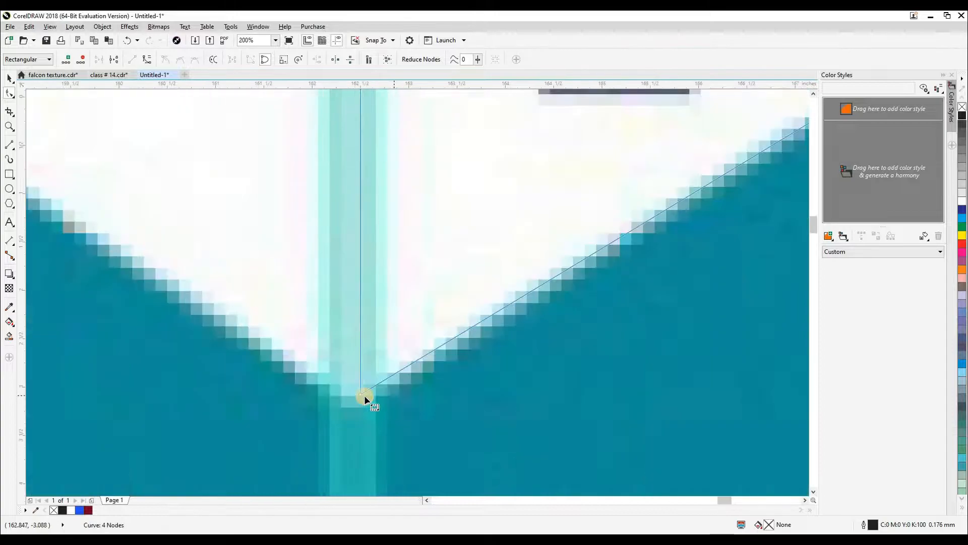
{"action": "scroll", "coordinate": [360, 399], "scroll_direction": "down", "scroll_amount": 4}
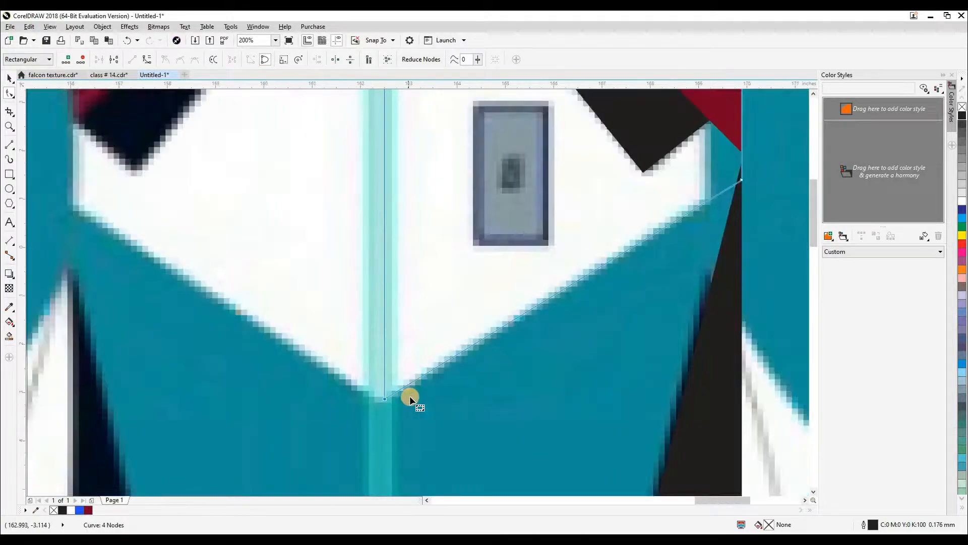
Fill the right chest shape with white and remove its outline.
{"action": "key", "text": "space"}
{"action": "left_click", "coordinate": [70, 510]}
{"action": "right_click", "coordinate": [54, 510]}
{"action": "scroll", "coordinate": [428, 296], "scroll_direction": "down", "scroll_amount": 4}
Bring the crimson shoulder triangle and the black stripe in front of the white chest shape.
{"action": "left_click", "coordinate": [407, 267]}
{"action": "scroll", "coordinate": [404, 252], "scroll_direction": "up", "scroll_amount": 2}
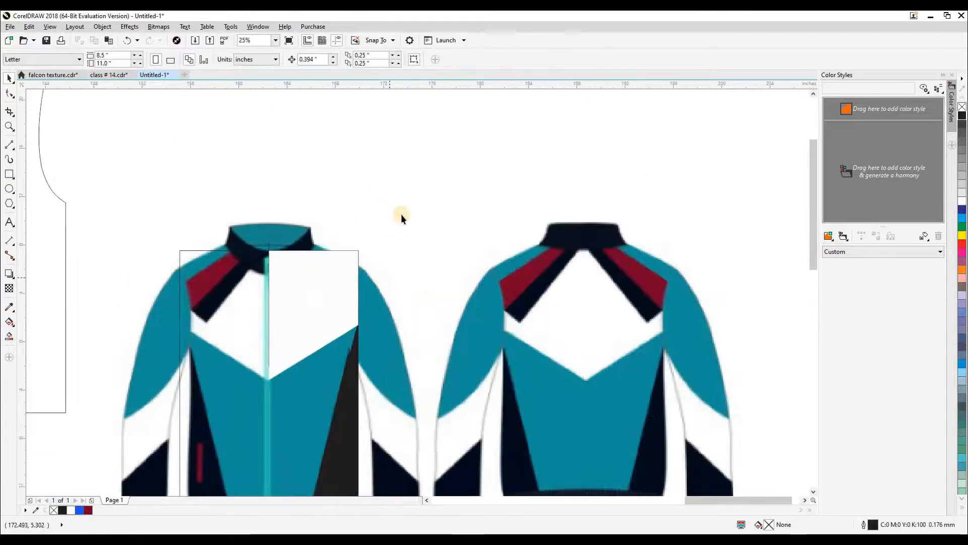
{"action": "left_click_drag", "start_coordinate": [241, 369], "coordinate": [241, 355]}
{"action": "key", "text": "shift+Page_Up"}
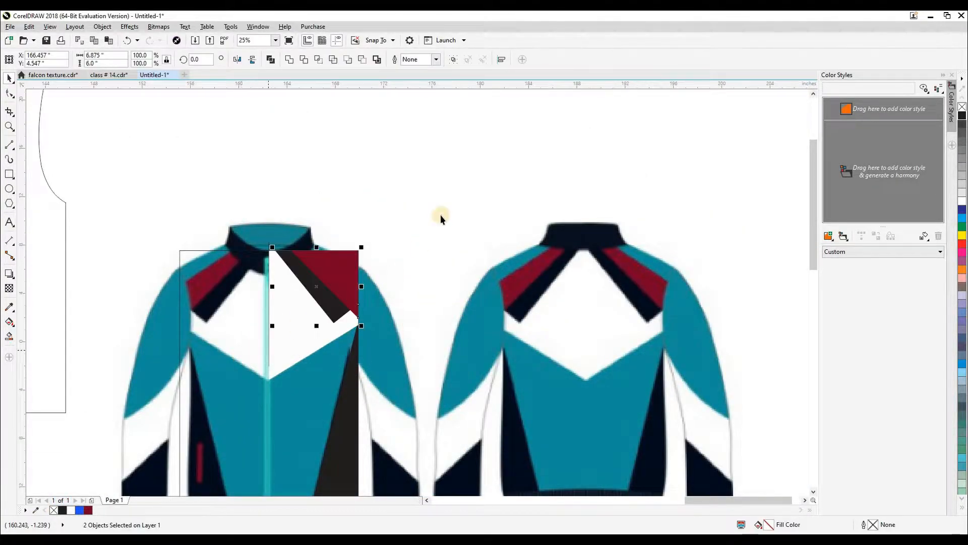
{"action": "left_click", "coordinate": [441, 214]}
{"action": "left_click_drag", "start_coordinate": [417, 239], "coordinate": [488, 184]}
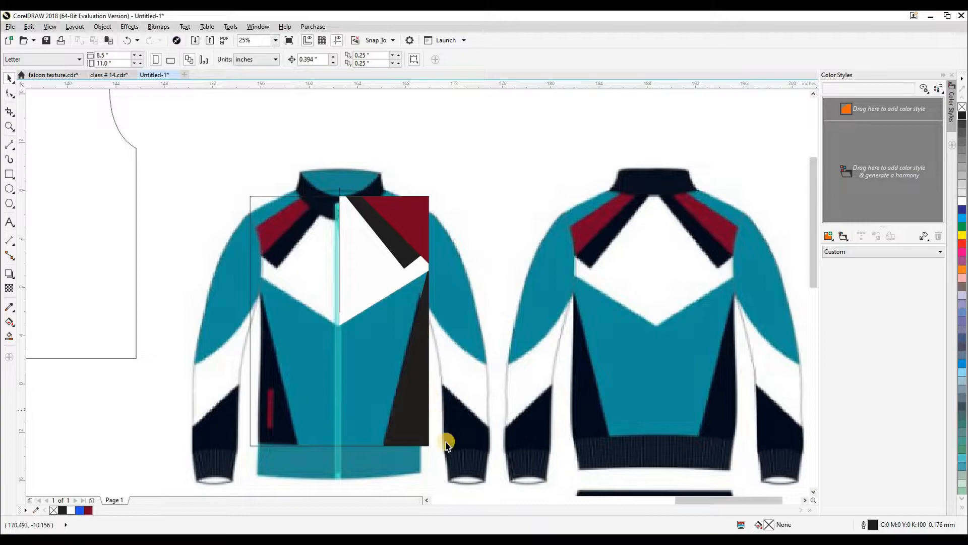
Mirror a copy of all the right-half shapes onto the left half of the body rectangle.
{"action": "key", "text": "shift+F9"}
{"action": "key", "text": "shift+F9"}
{"action": "left_click_drag", "start_coordinate": [440, 456], "coordinate": [321, 193]}
{"action": "left_click_drag", "start_coordinate": [331, 334], "coordinate": [327, 333]}
Combine the two white chest halves into one shape and keep the shoulder shapes in front of it.
{"action": "left_click", "coordinate": [347, 265]}
{"action": "left_click", "coordinate": [304, 270], "text": "shift"}
{"action": "key", "text": "ctrl+l"}
{"action": "left_click_drag", "start_coordinate": [316, 278], "coordinate": [316, 285]}
{"action": "key", "text": "ctrl+z"}
{"action": "left_click", "coordinate": [460, 207]}
{"action": "key", "text": "shift+F9"}
{"action": "left_click_drag", "start_coordinate": [447, 191], "coordinate": [195, 280]}
{"action": "left_click", "coordinate": [476, 154]}
{"action": "key", "text": "shift+F9"}
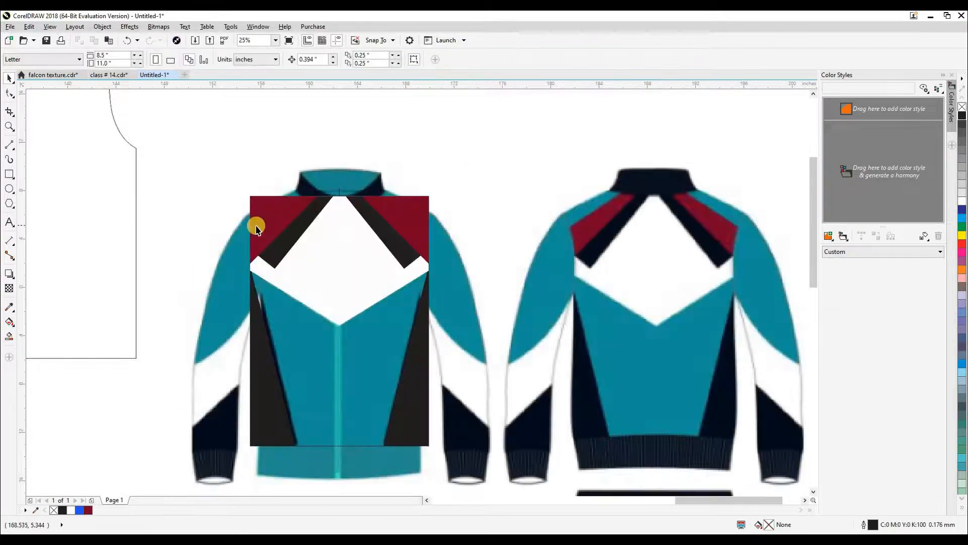
Place all the design shapes inside the body rectangle as a PowerClip.
{"action": "left_click_drag", "start_coordinate": [232, 192], "coordinate": [376, 444]}
{"action": "left_click", "coordinate": [391, 432]}
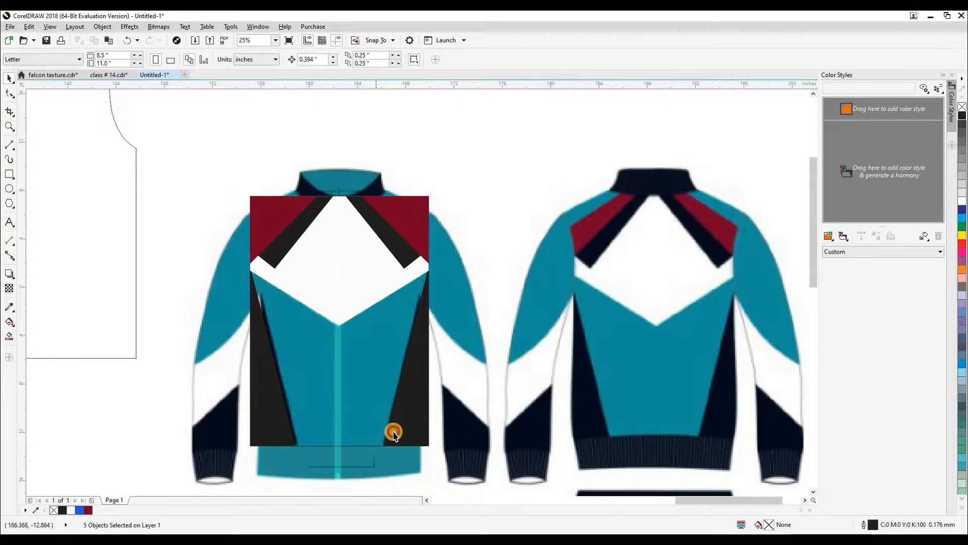
{"action": "left_click", "coordinate": [327, 450]}
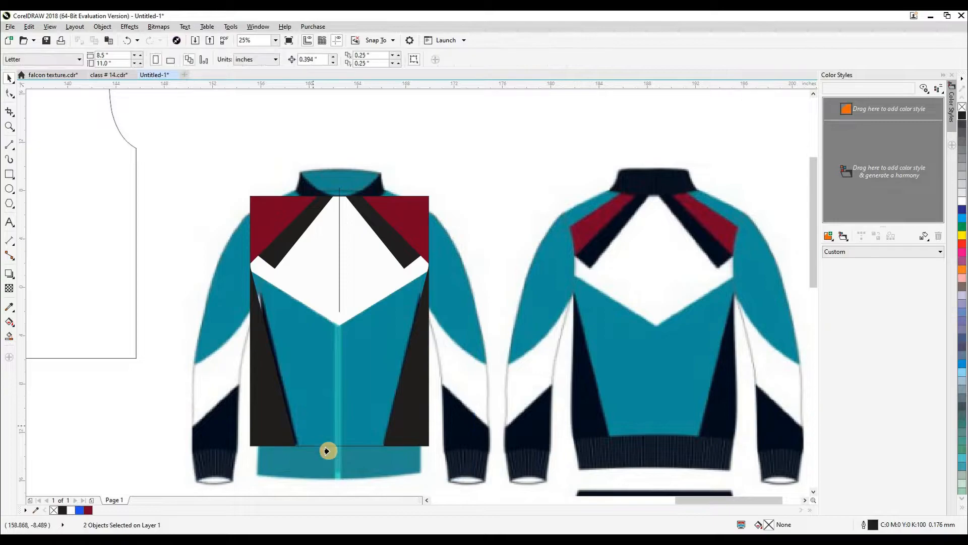
Move the body rectangle above the reference jackets and fill it with the teal sampled from the reference jacket.
{"action": "mouse_move", "coordinate": [346, 331]}
{"action": "left_mouse_down"}
{"action": "mouse_move", "coordinate": [441, 303]}
{"action": "mouse_move", "coordinate": [402, 270]}
{"action": "mouse_move", "coordinate": [378, 288]}
{"action": "mouse_move", "coordinate": [402, 134]}
{"action": "mouse_move", "coordinate": [382, 196]}
{"action": "left_mouse_up"}
{"action": "scroll", "coordinate": [379, 288], "scroll_direction": "down", "scroll_amount": 4}
{"action": "key", "text": "i"}
{"action": "left_click", "coordinate": [369, 311]}
{"action": "left_click", "coordinate": [389, 201]}
{"action": "key", "text": "space"}
{"action": "scroll", "coordinate": [439, 170], "scroll_direction": "up", "scroll_amount": 2}
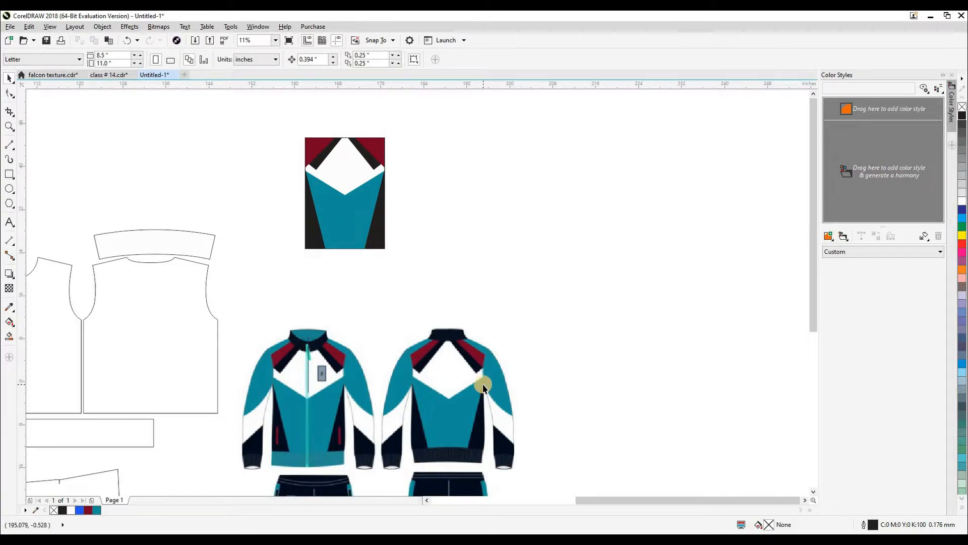
Move the filled design rectangle over to the front pattern pieces, above their neckline.
{"action": "left_click_drag", "start_coordinate": [337, 237], "coordinate": [335, 184]}
{"action": "left_click", "coordinate": [527, 179]}
{"action": "scroll", "coordinate": [530, 179], "scroll_direction": "down", "scroll_amount": 2}
{"action": "key", "text": "z"}
{"action": "left_click_drag", "start_coordinate": [313, 132], "coordinate": [543, 368]}
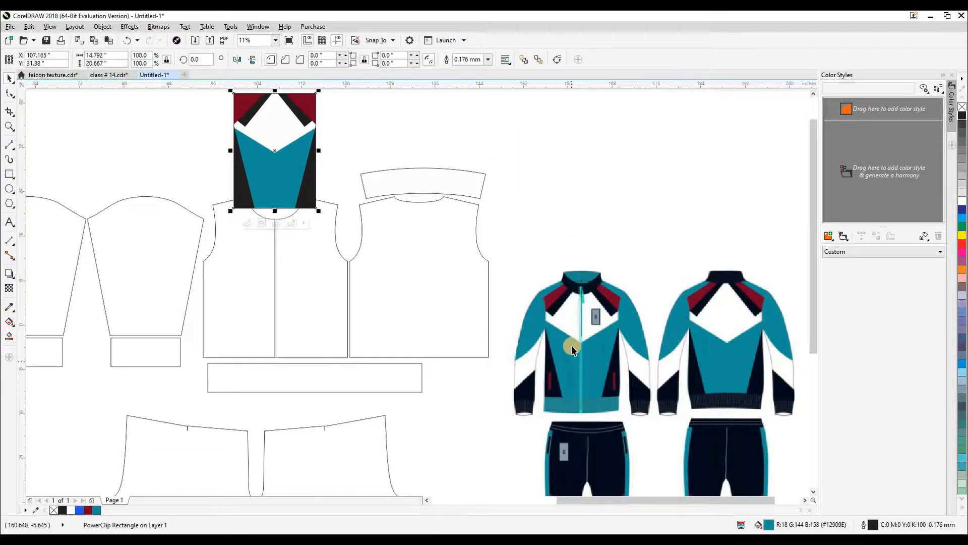
Check the width and height of the back and front pattern pieces against the design rectangle.
{"action": "left_click", "coordinate": [427, 275]}
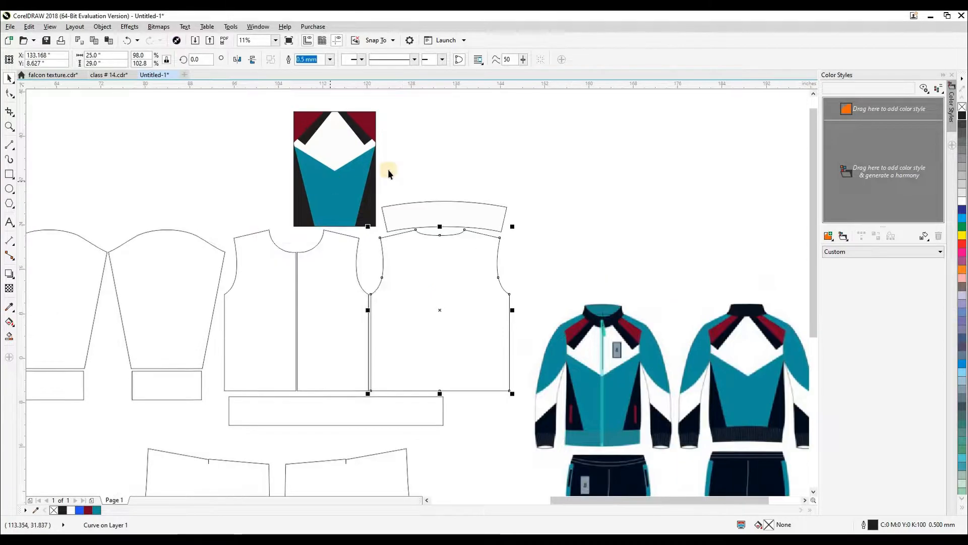
{"action": "left_click", "coordinate": [387, 192]}
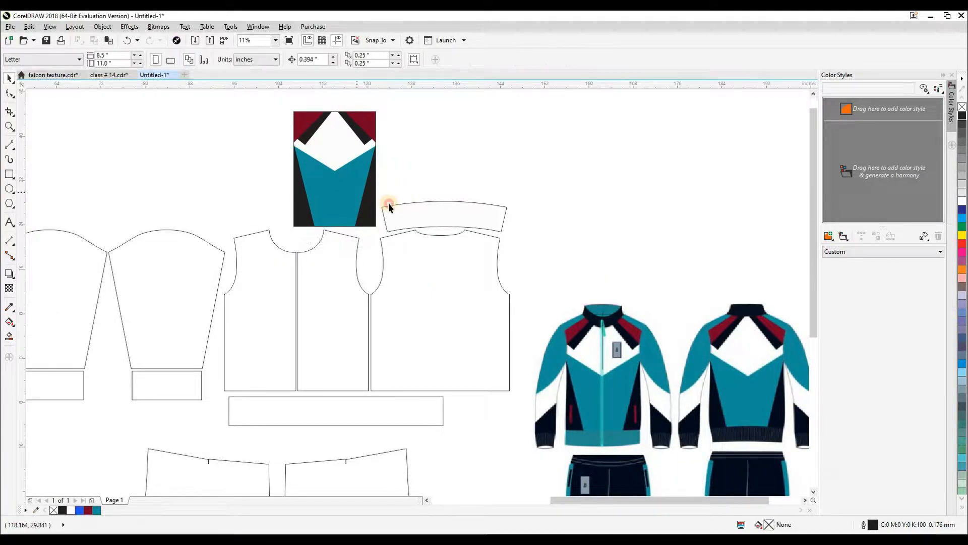
{"action": "left_click", "coordinate": [436, 297]}
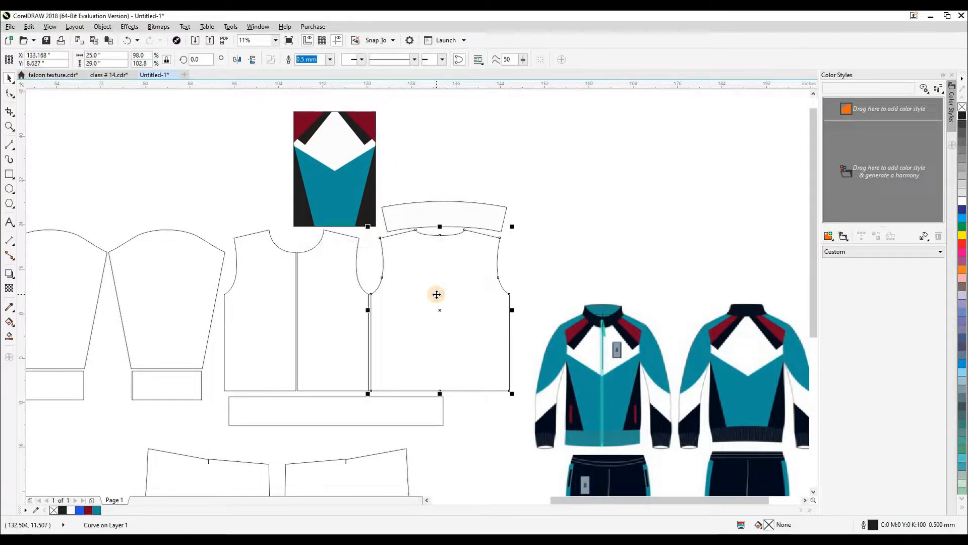
{"action": "left_click", "coordinate": [321, 167]}
{"action": "left_click", "coordinate": [423, 266]}
{"action": "left_click", "coordinate": [361, 187]}
{"action": "left_click", "coordinate": [434, 303]}
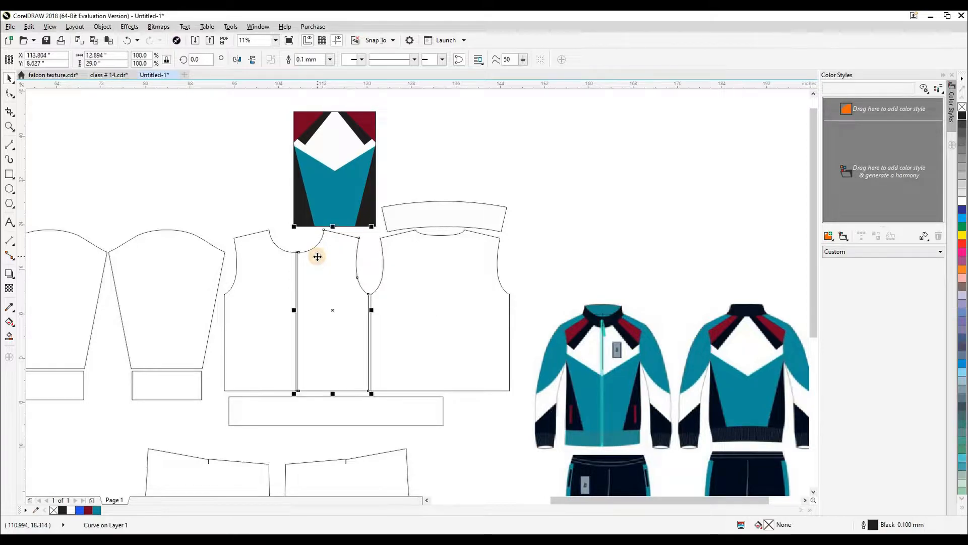
Resize the design rectangle to 25 in wide and 29 in high without keeping its proportions.
{"action": "left_click", "coordinate": [345, 225]}
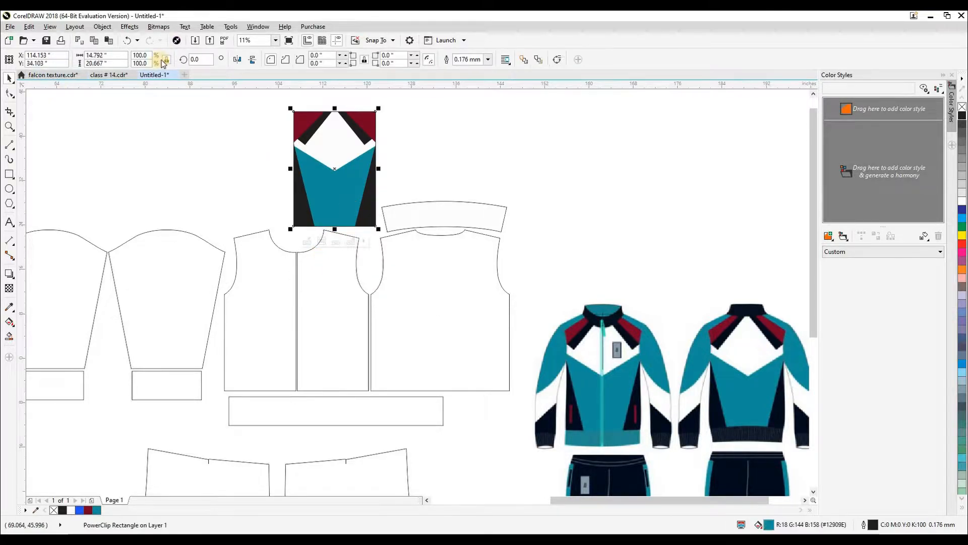
{"action": "left_click_drag", "start_coordinate": [107, 56], "coordinate": [2, 56]}
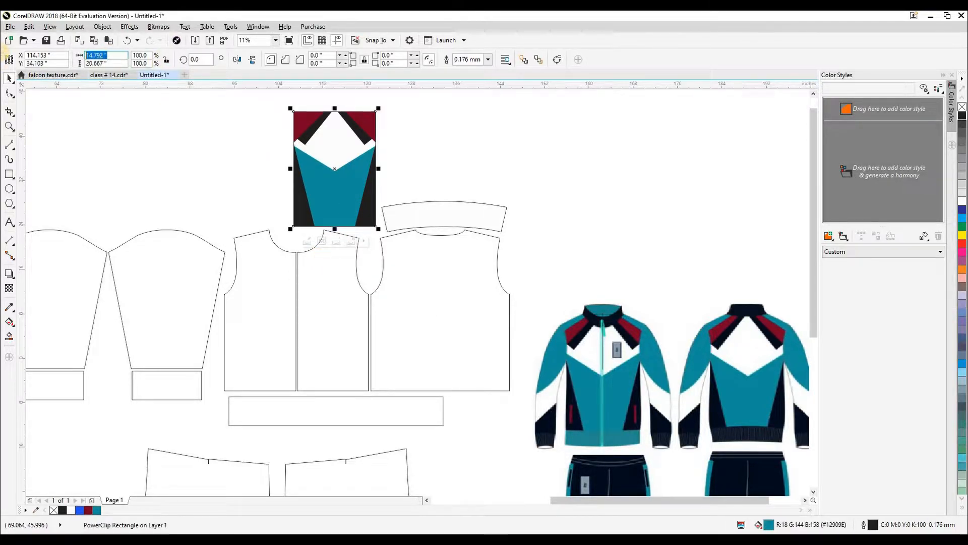
{"action": "type", "text": "25"}
{"action": "key", "text": "Return"}
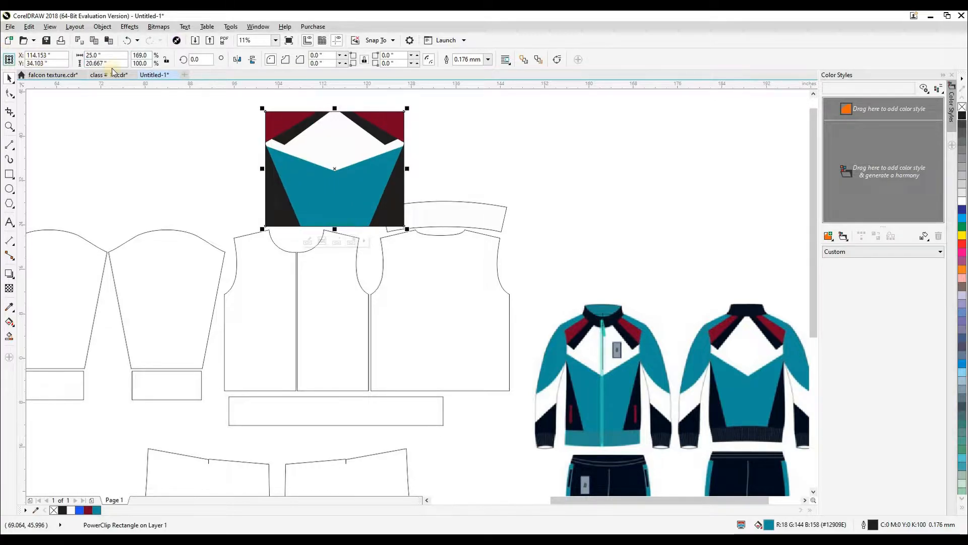
{"action": "left_click_drag", "start_coordinate": [113, 63], "coordinate": [3, 33]}
{"action": "type", "text": "29"}
{"action": "key", "text": "Return"}
Centre the design rectangle horizontally and vertically on the back pattern piece.
{"action": "left_click", "coordinate": [474, 287], "text": "shift"}
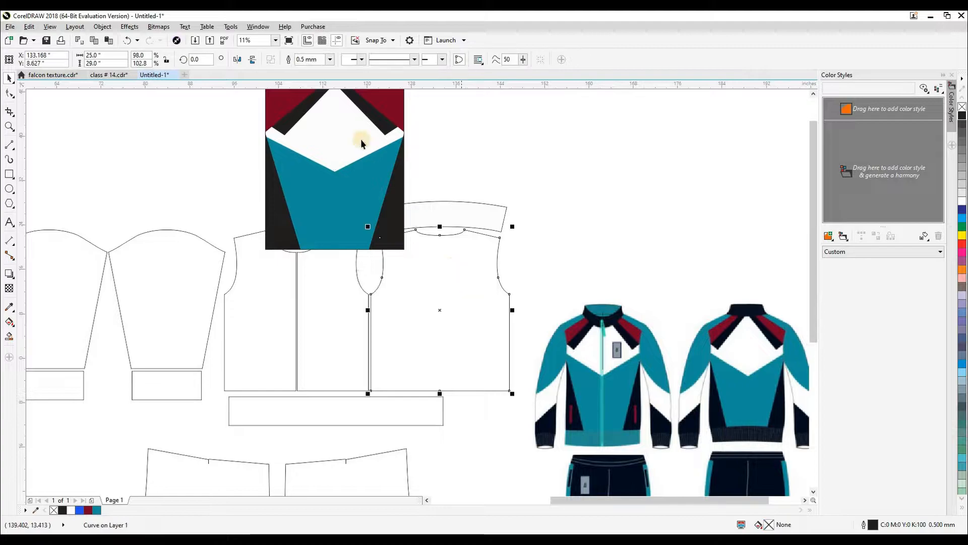
{"action": "key", "text": "c"}
{"action": "key", "text": "e"}
{"action": "left_click", "coordinate": [570, 263]}
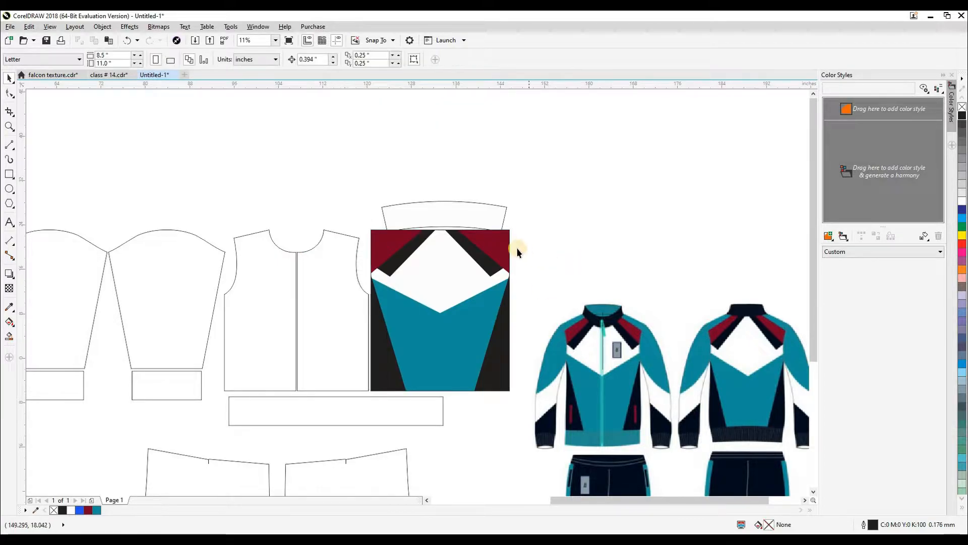
Place the design rectangle inside the back pattern piece as a PowerClip.
{"action": "left_click", "coordinate": [507, 247]}
{"action": "key", "text": "ctrl+1"}
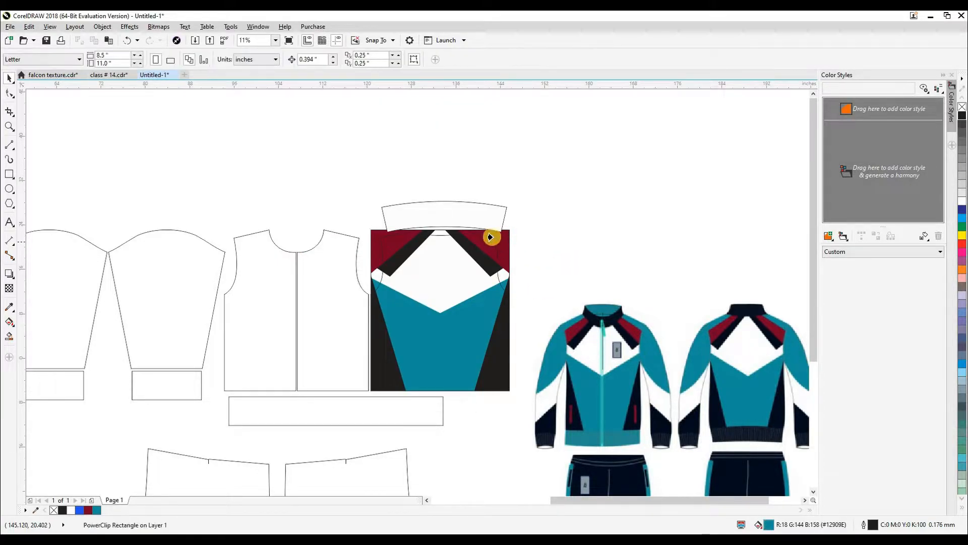
{"action": "left_click", "coordinate": [492, 236]}
{"action": "left_click", "coordinate": [547, 229]}
{"action": "left_click_drag", "start_coordinate": [569, 223], "coordinate": [608, 179]}
{"action": "left_click_drag", "start_coordinate": [534, 283], "coordinate": [480, 267]}
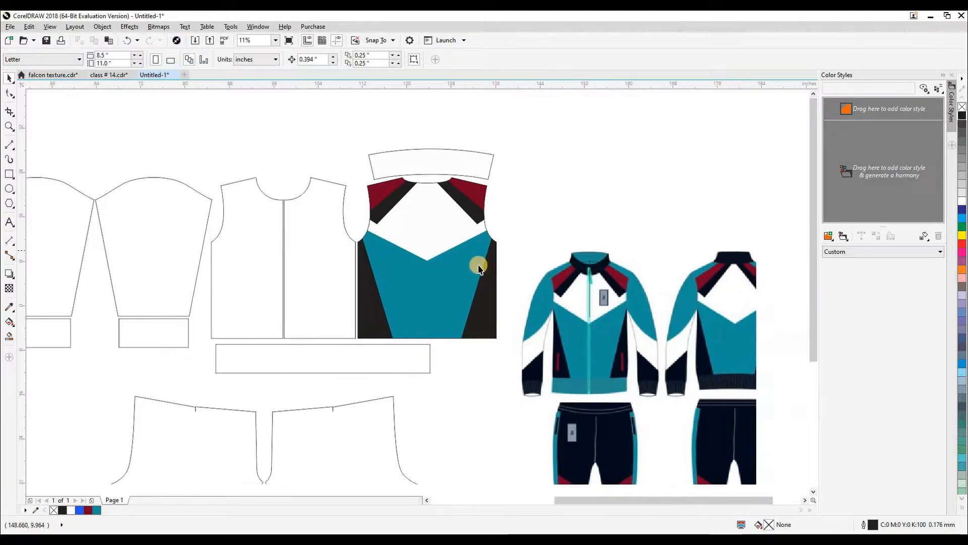
Copy the design rectangle from inside the back piece and paste it as a separate object.
{"action": "left_click_drag", "start_coordinate": [387, 263], "coordinate": [472, 268]}
{"action": "left_click_drag", "start_coordinate": [524, 287], "coordinate": [217, 175]}
{"action": "left_click", "coordinate": [504, 283], "text": "alt"}
{"action": "key", "text": "ctrl+c"}
{"action": "key", "text": "ctrl+v"}
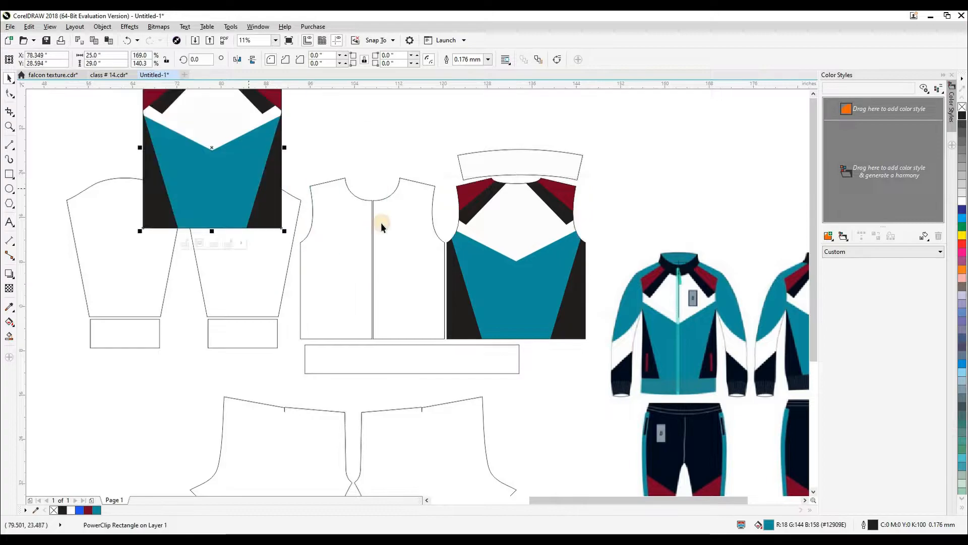
Align the right front piece to the back piece's right edge and the left front piece to its left edge.
{"action": "left_click", "coordinate": [385, 224]}
{"action": "left_click", "coordinate": [505, 281], "text": "shift"}
{"action": "key", "text": "r"}
{"action": "left_click", "coordinate": [353, 270]}
{"action": "left_click", "coordinate": [489, 272], "text": "shift"}
{"action": "key", "text": "l"}
Move both front pieces off the back piece to the empty space beside it and group them.
{"action": "left_click", "coordinate": [463, 270]}
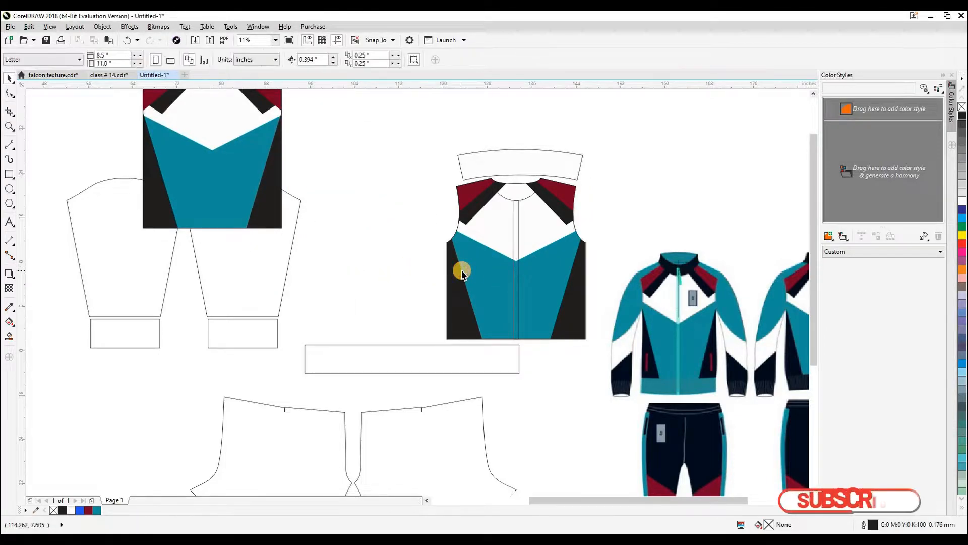
{"action": "left_click", "coordinate": [550, 282], "text": "shift"}
{"action": "left_click_drag", "start_coordinate": [550, 282], "coordinate": [404, 277]}
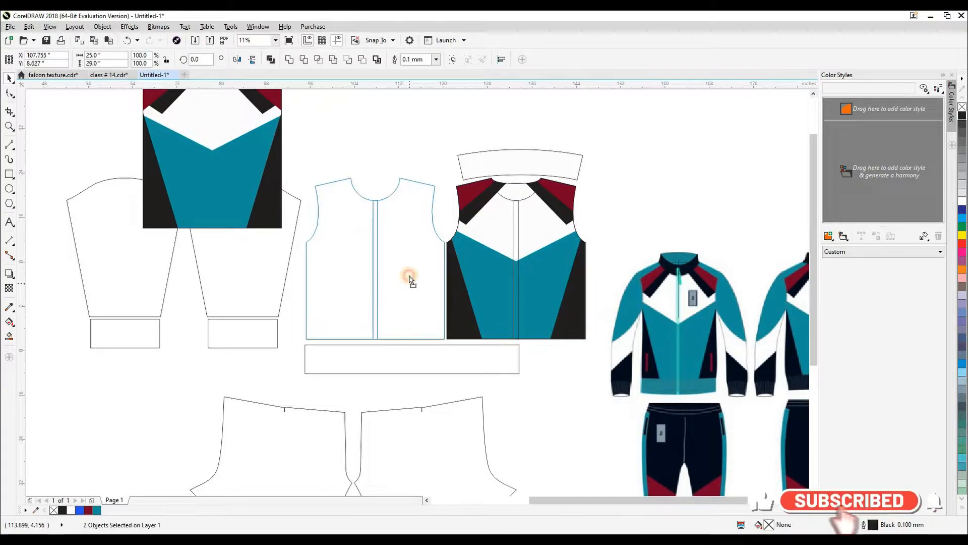
{"action": "key", "text": "ctrl+g"}
Align the pasted design rectangle to the centre and bottom of the grouped front pieces and send it behind them.
{"action": "left_click", "coordinate": [268, 173]}
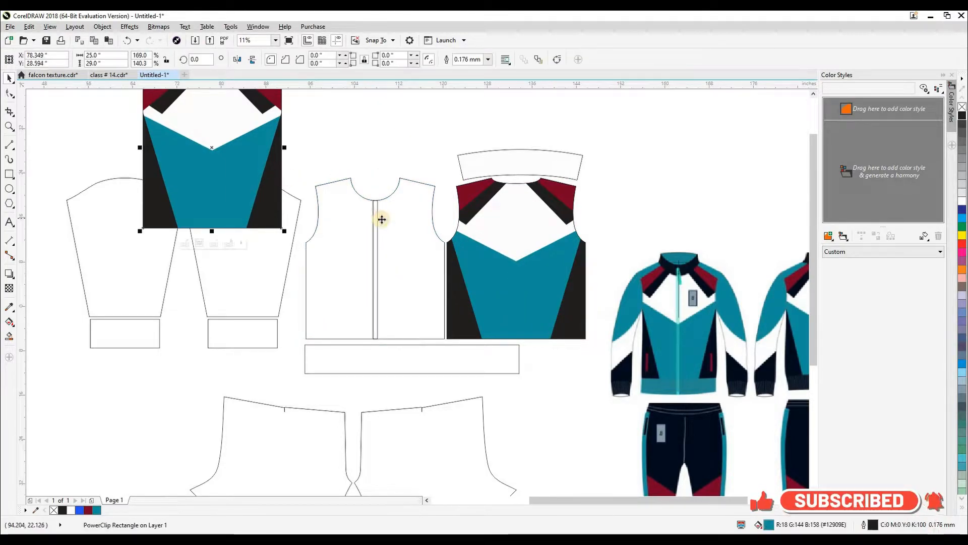
{"action": "left_click", "coordinate": [383, 218], "text": "shift"}
{"action": "key", "text": "c"}
{"action": "key", "text": "b"}
{"action": "left_click", "coordinate": [425, 149]}
{"action": "left_click", "coordinate": [434, 187]}
{"action": "key", "text": "shift+Page_Down"}
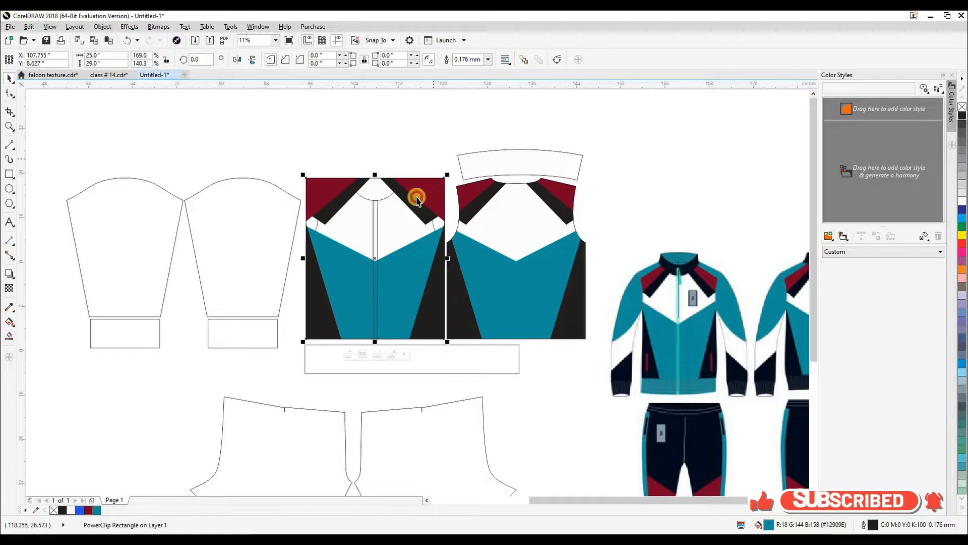
Ungroup the front pieces and PowerClip the design rectangle into both the right and the left front piece.
{"action": "left_click", "coordinate": [406, 207]}
{"action": "key", "text": "ctrl+u"}
{"action": "left_click", "coordinate": [433, 182]}
{"action": "key", "text": "ctrl+1"}
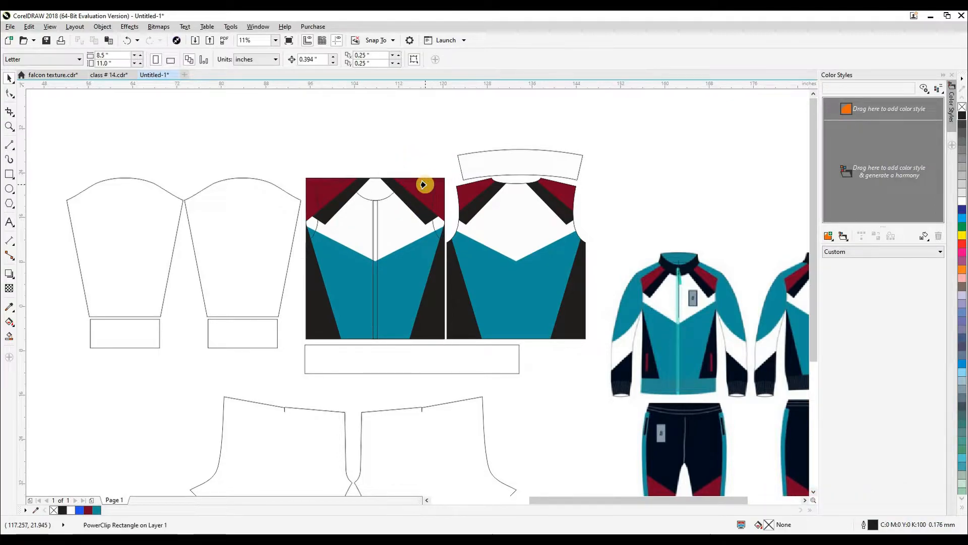
{"action": "left_click", "coordinate": [423, 180]}
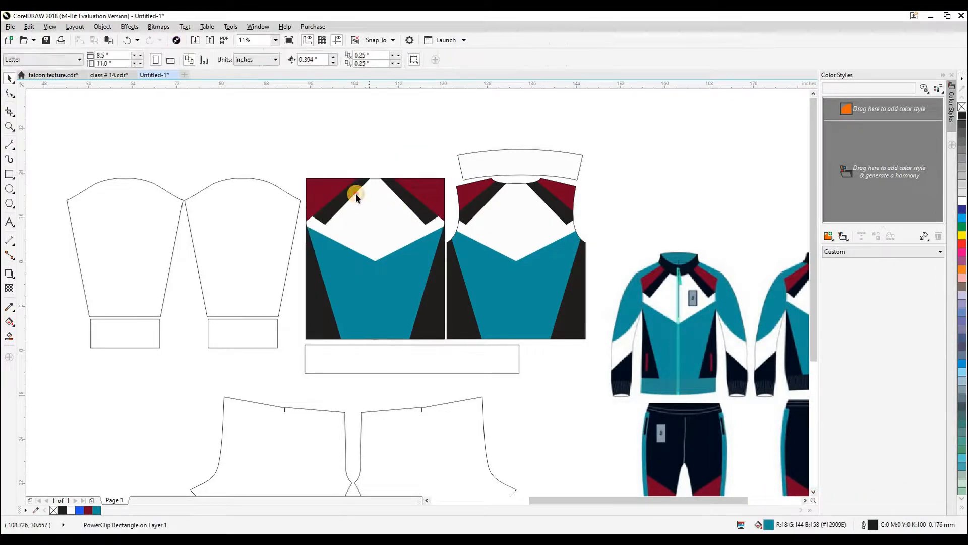
{"action": "key", "text": "ctrl+1"}
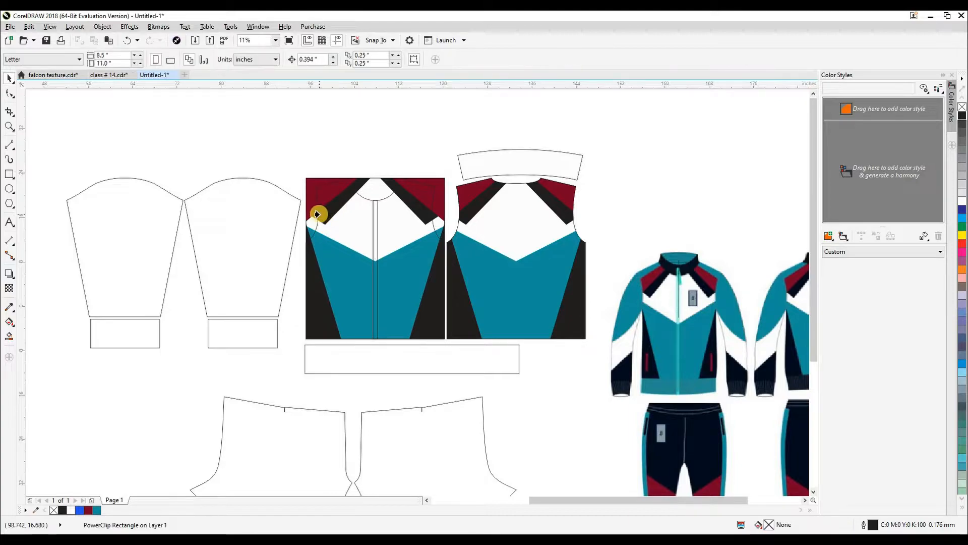
{"action": "left_click", "coordinate": [316, 214]}
{"action": "key", "text": "Escape"}
Nudge the left front piece away from the right one so that the two pieces stop overlapping at the centre.
{"action": "mouse_move", "coordinate": [368, 286]}
{"action": "left_mouse_down"}
{"action": "mouse_move", "coordinate": [357, 292]}
{"action": "mouse_move", "coordinate": [371, 296]}
{"action": "left_mouse_up"}
{"action": "left_click", "coordinate": [392, 134]}
{"action": "left_click", "coordinate": [344, 231]}
{"action": "key", "text": "Left"}
{"action": "left_click", "coordinate": [371, 156]}
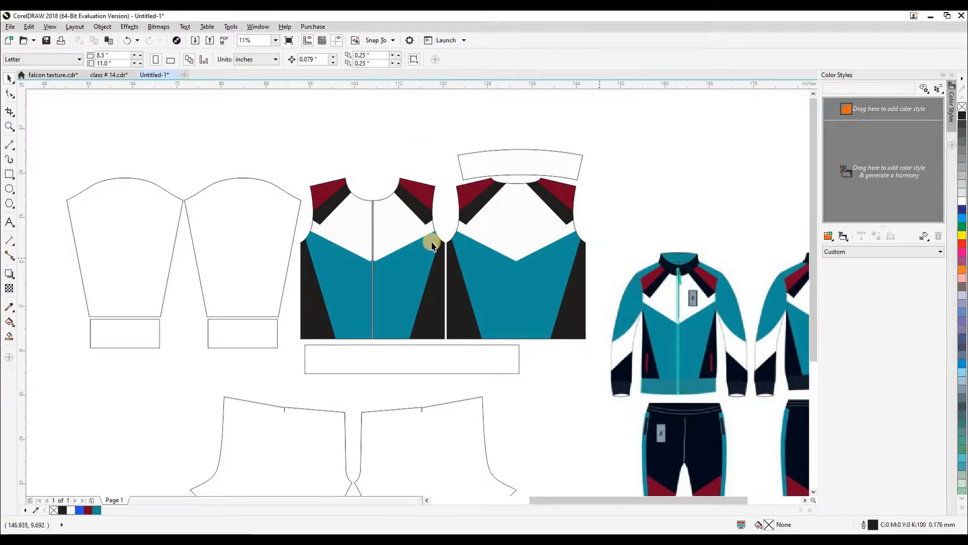
Fill the collar piece above the back with black and rotate it 180 degrees.
{"action": "left_click", "coordinate": [490, 175]}
{"action": "left_click", "coordinate": [416, 157]}
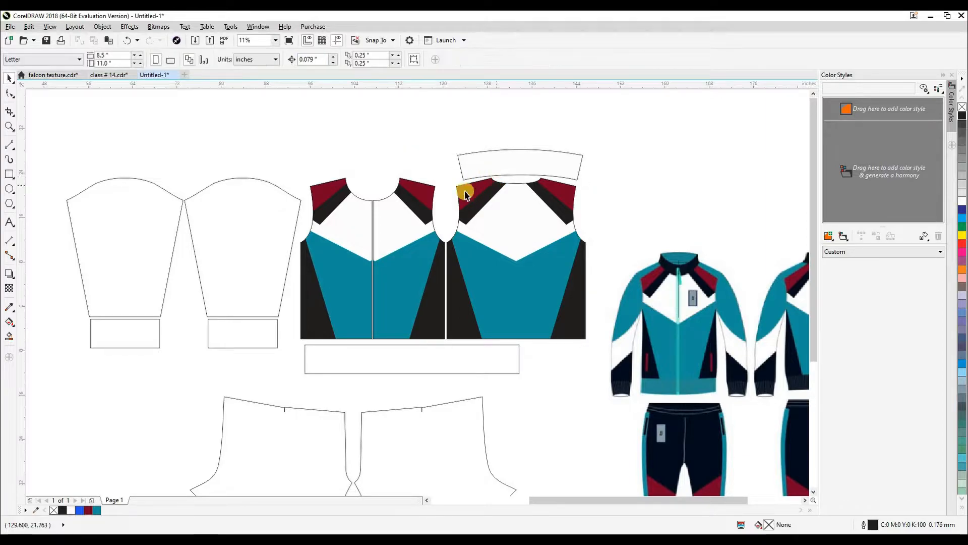
{"action": "left_click_drag", "start_coordinate": [504, 169], "coordinate": [468, 182]}
{"action": "left_click", "coordinate": [484, 177]}
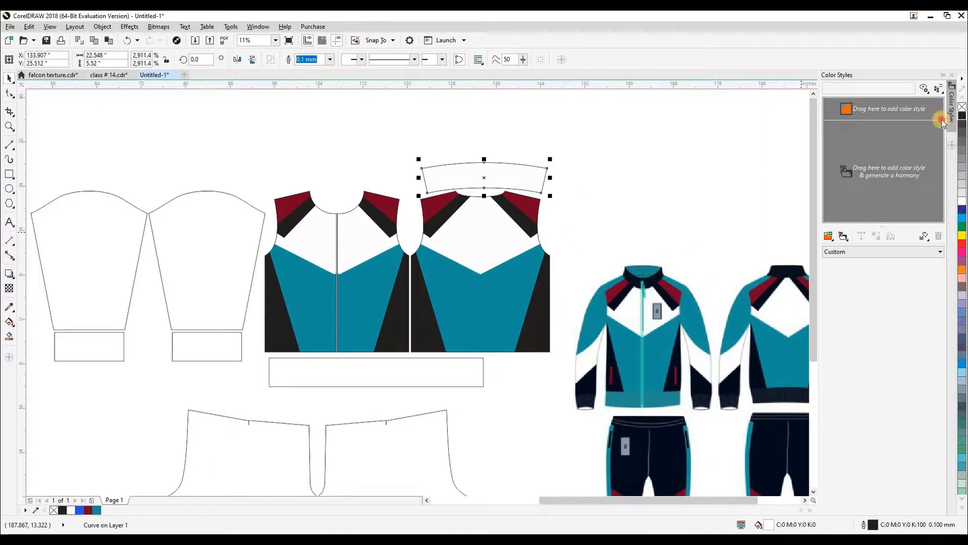
{"action": "left_click", "coordinate": [962, 116]}
{"action": "type", "text": "180"}
{"action": "key", "text": "Return"}
{"action": "scroll", "coordinate": [504, 187], "scroll_direction": "up", "scroll_amount": 2}
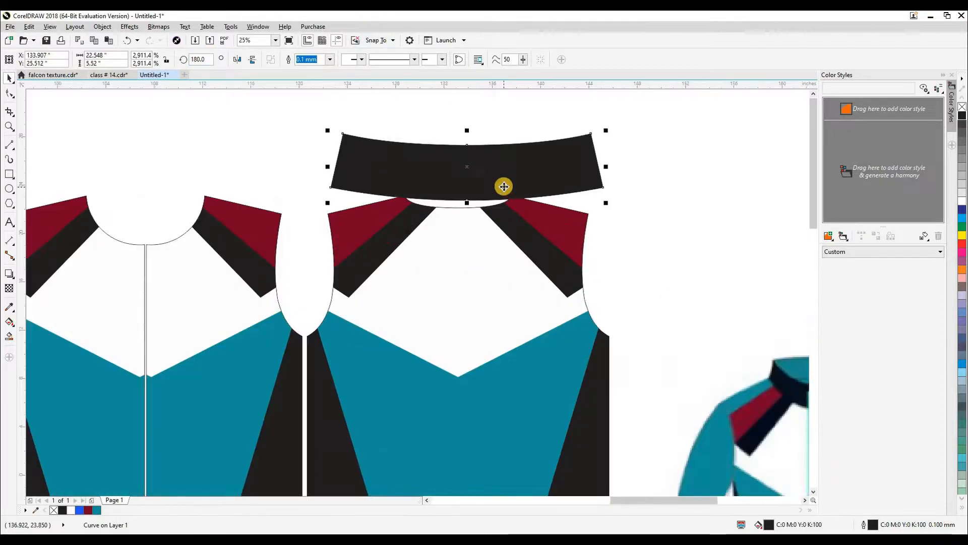
{"action": "left_click", "coordinate": [649, 231]}
{"action": "scroll", "coordinate": [381, 166], "scroll_direction": "down", "scroll_amount": 2}
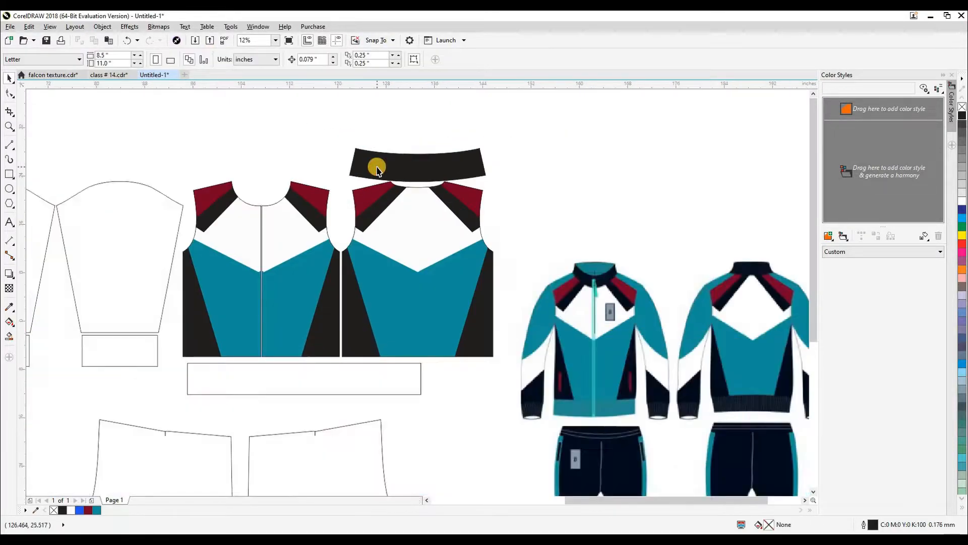
Duplicate the black collar piece directly above the original.
{"action": "scroll", "coordinate": [402, 166], "scroll_direction": "up", "scroll_amount": 2}
{"action": "left_click_drag", "start_coordinate": [437, 171], "coordinate": [437, 139]}
{"action": "right_click", "coordinate": [436, 138]}
{"action": "left_click", "coordinate": [611, 195]}
{"action": "scroll", "coordinate": [431, 170], "scroll_direction": "down", "scroll_amount": 2}
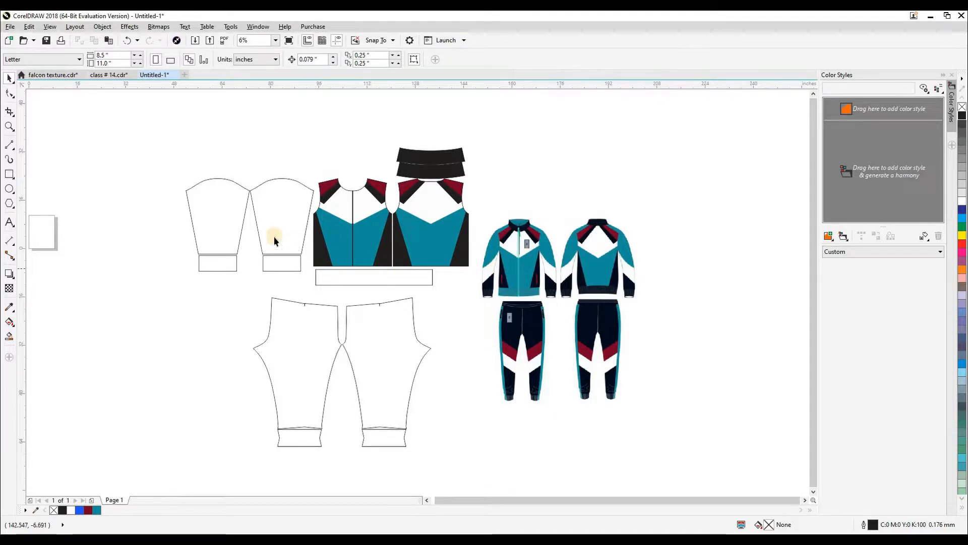
Copy the right-hand sleeve piece to the empty space beside the back view of the reference jacket.
{"action": "left_click_drag", "start_coordinate": [263, 224], "coordinate": [651, 274]}
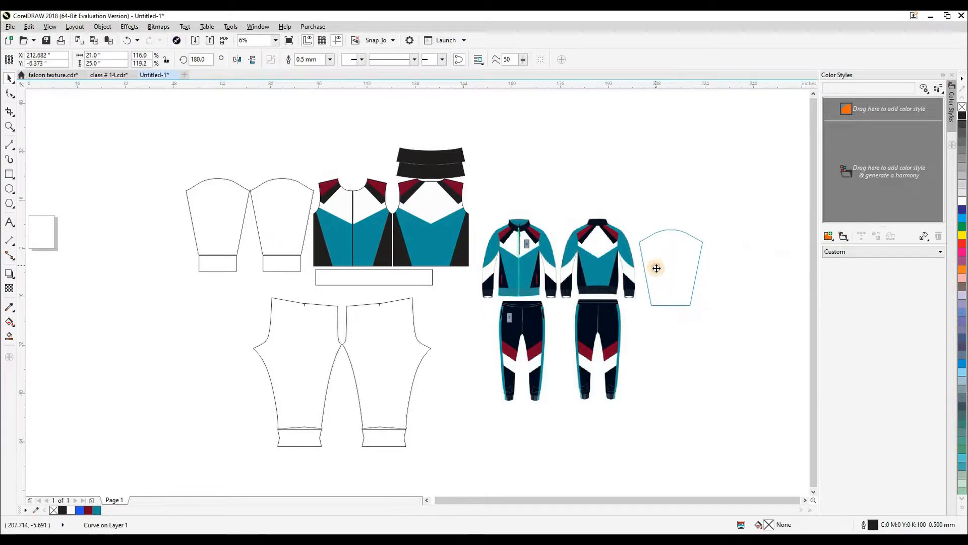
{"action": "left_click_drag", "start_coordinate": [584, 192], "coordinate": [739, 350]}
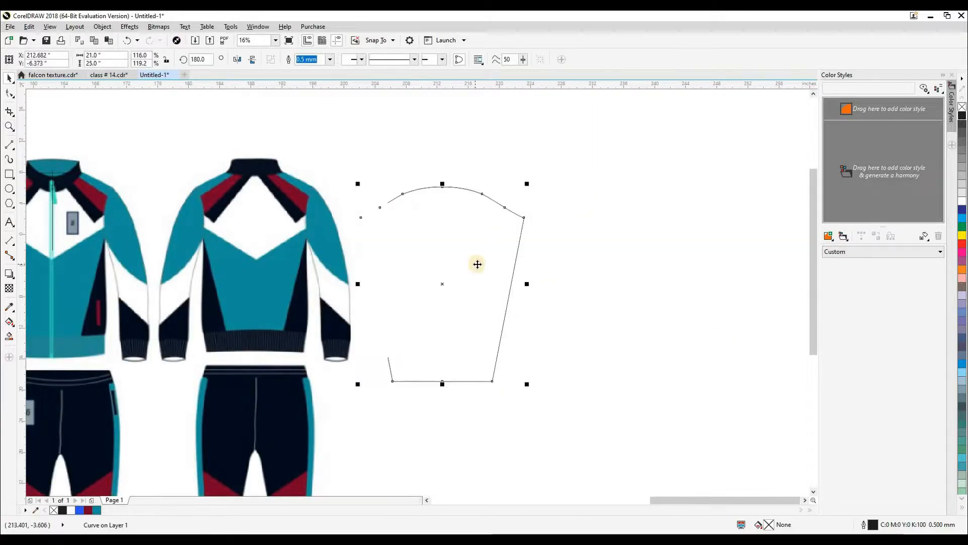
{"action": "left_click", "coordinate": [622, 302]}
{"action": "left_click_drag", "start_coordinate": [435, 298], "coordinate": [543, 326]}
{"action": "left_click", "coordinate": [513, 318]}
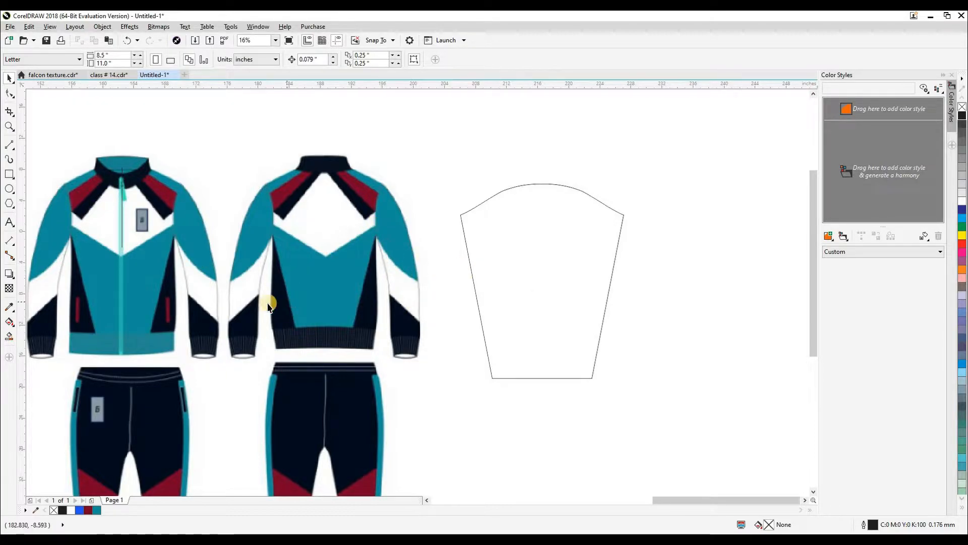
Draw a vertical line taller than the copied sleeve and align it to the sleeve's horizontal centre.
{"action": "left_click", "coordinate": [9, 174]}
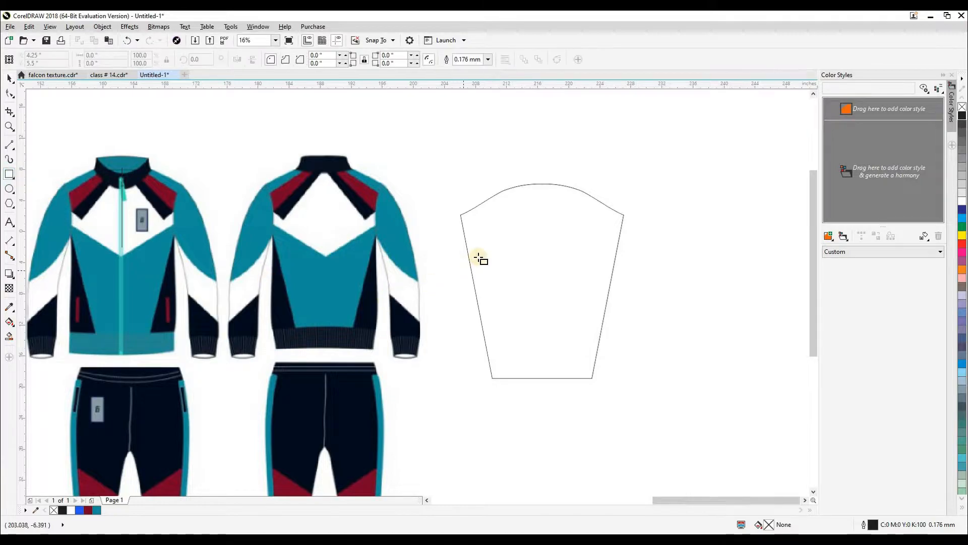
{"action": "left_click_drag", "start_coordinate": [556, 139], "coordinate": [555, 448]}
{"action": "key", "text": "space"}
{"action": "left_click", "coordinate": [602, 328], "text": "shift"}
{"action": "key", "text": "c"}
{"action": "left_click", "coordinate": [511, 322]}
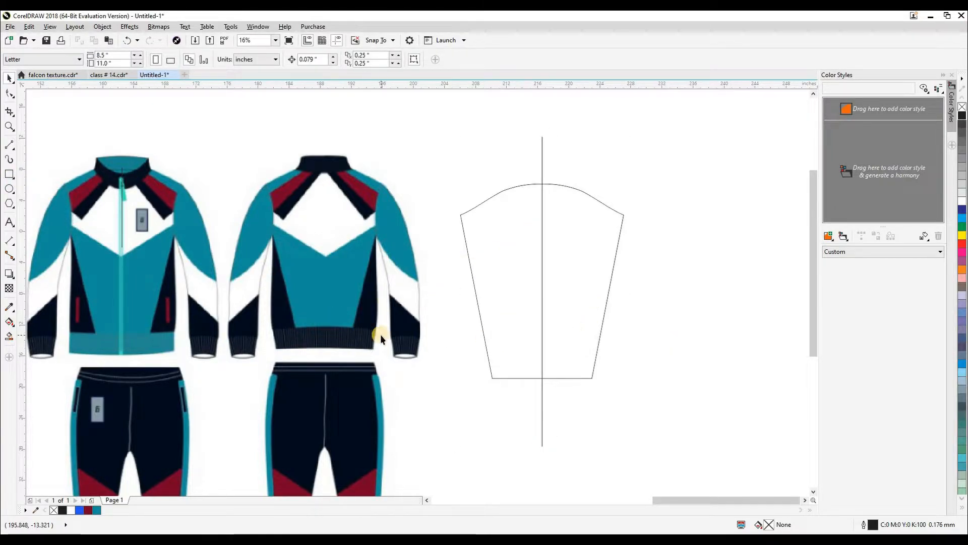
Draw a slanted 3-point rectangle descending from left to right across the lower part of the sleeve.
{"action": "left_click", "coordinate": [9, 174]}
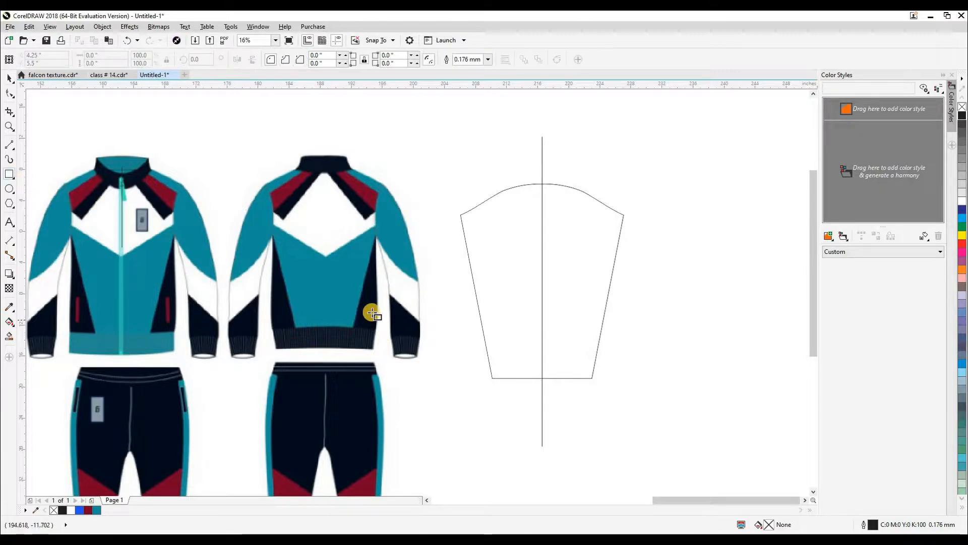
{"action": "left_click", "coordinate": [55, 185]}
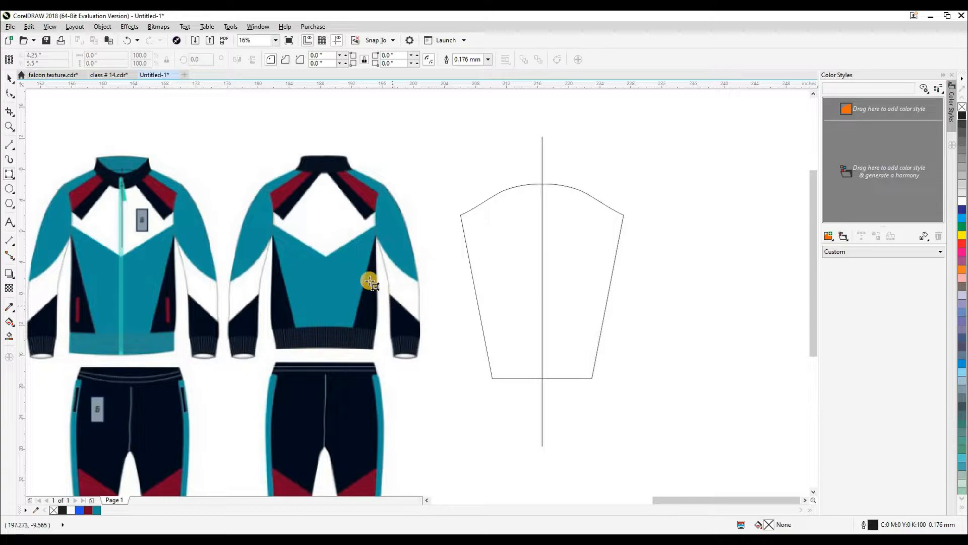
{"action": "left_click_drag", "start_coordinate": [347, 257], "coordinate": [556, 420]}
{"action": "left_click", "coordinate": [456, 422]}
{"action": "left_click_drag", "start_coordinate": [614, 254], "coordinate": [598, 220]}
{"action": "left_click", "coordinate": [548, 413]}
Duplicate the slanted rectangle above the first and adjust both so that their long edges meet.
{"action": "left_click", "coordinate": [547, 413]}
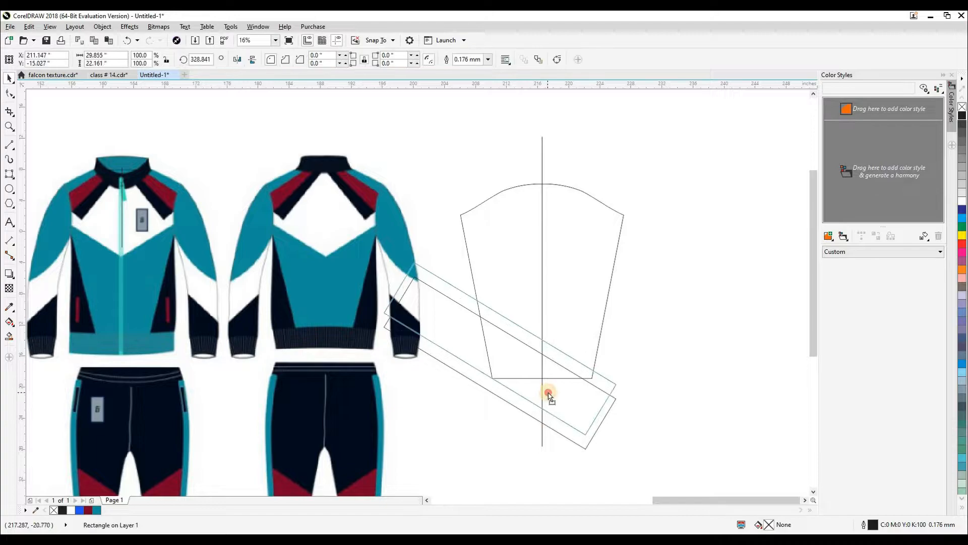
{"action": "left_click_drag", "start_coordinate": [549, 396], "coordinate": [570, 366]}
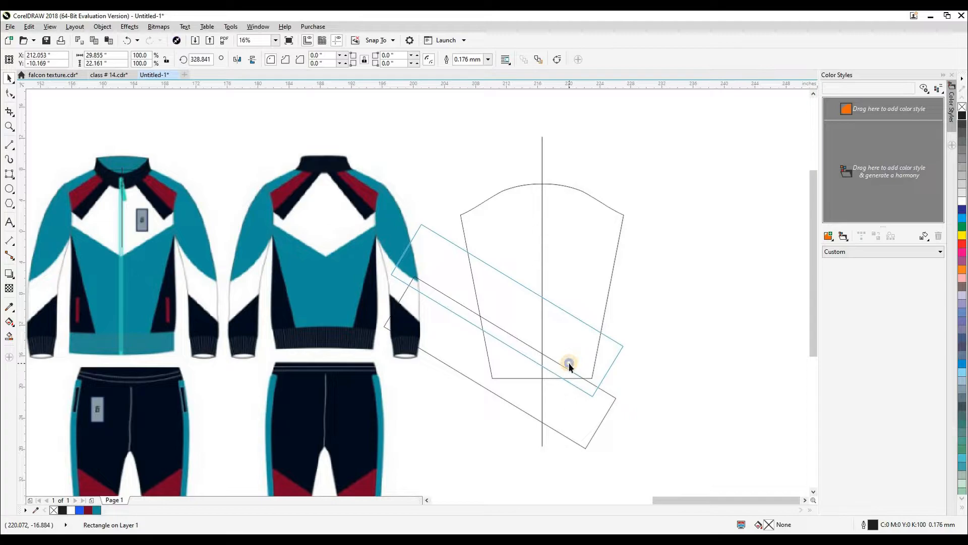
{"action": "left_click_drag", "start_coordinate": [588, 414], "coordinate": [588, 404]}
{"action": "left_click", "coordinate": [633, 421]}
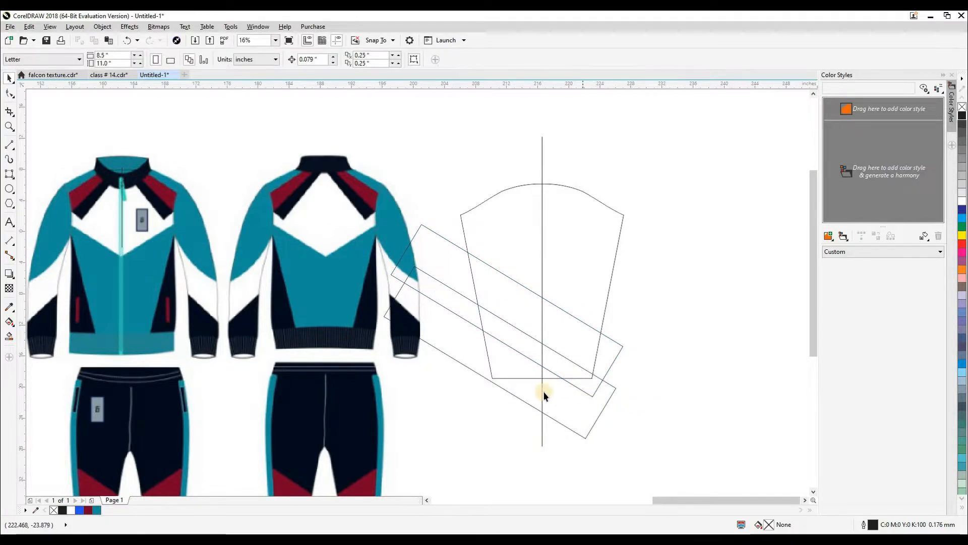
{"action": "left_click_drag", "start_coordinate": [531, 359], "coordinate": [539, 345]}
{"action": "left_click", "coordinate": [649, 392]}
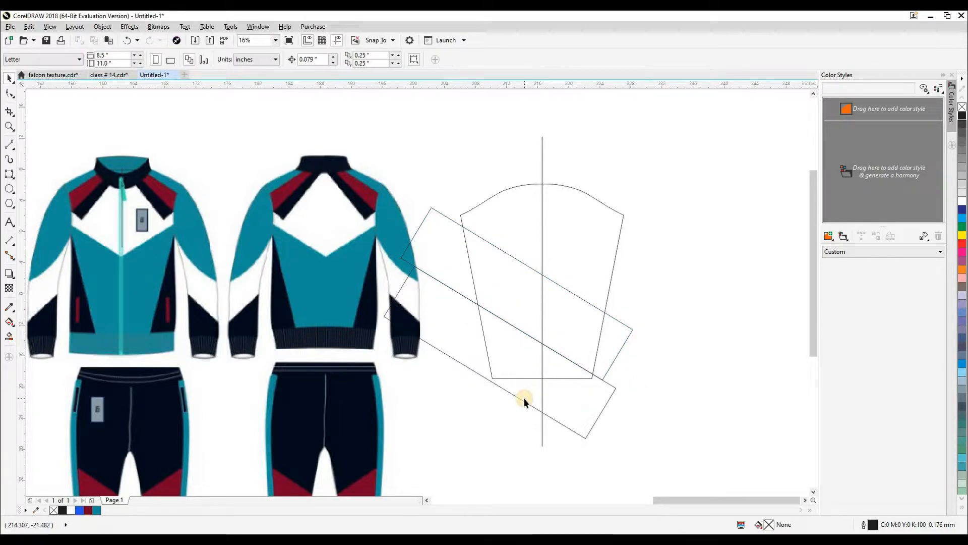
Create separate shapes from the two slanted bands in the sleeve's left half and delete the construction rectangles.
{"action": "scroll", "coordinate": [563, 332], "scroll_direction": "up", "scroll_amount": 1}
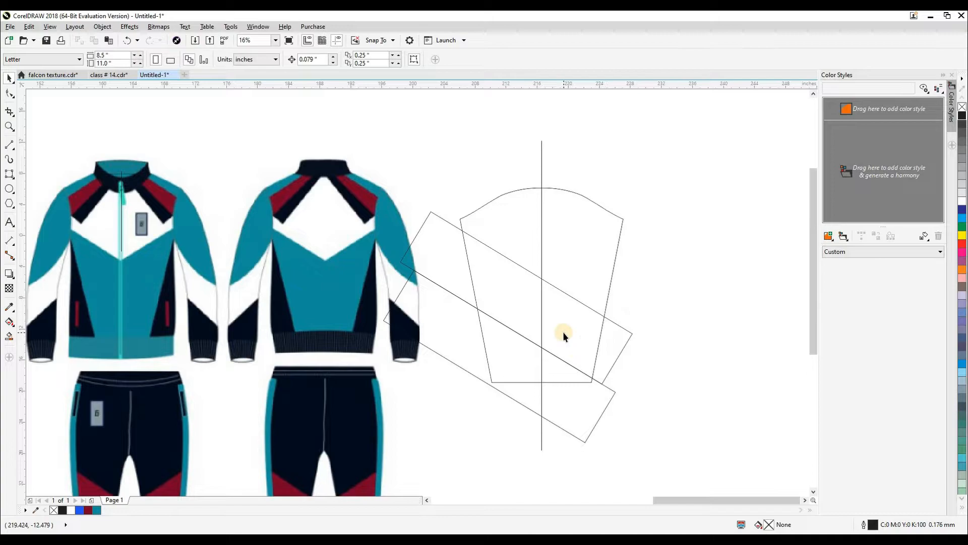
{"action": "left_click", "coordinate": [527, 390]}
{"action": "left_click", "coordinate": [616, 395]}
{"action": "left_click", "coordinate": [506, 270]}
{"action": "left_click", "coordinate": [600, 372]}
{"action": "key", "text": "Delete"}
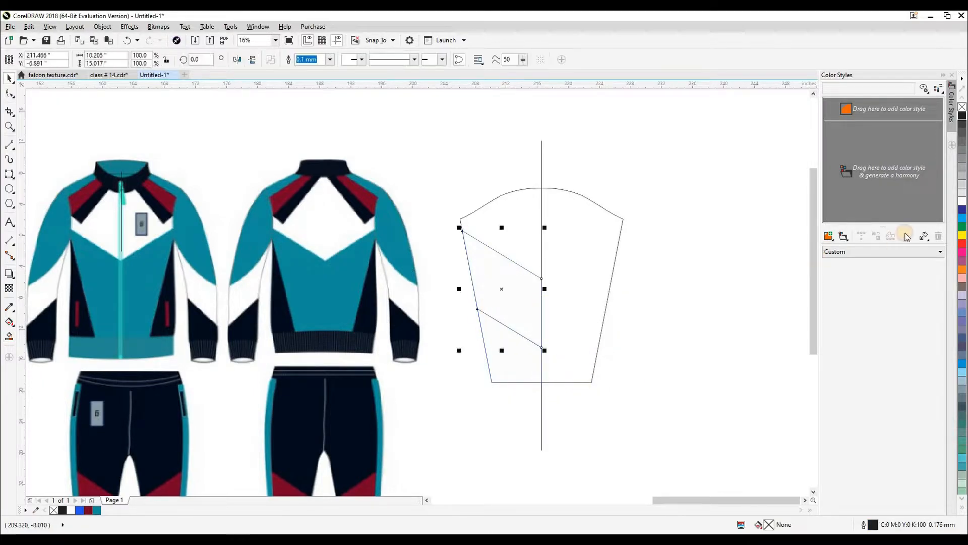
Fill the lower sleeve band with black and the upper band with cyan, and remove their outlines.
{"action": "left_click", "coordinate": [534, 351]}
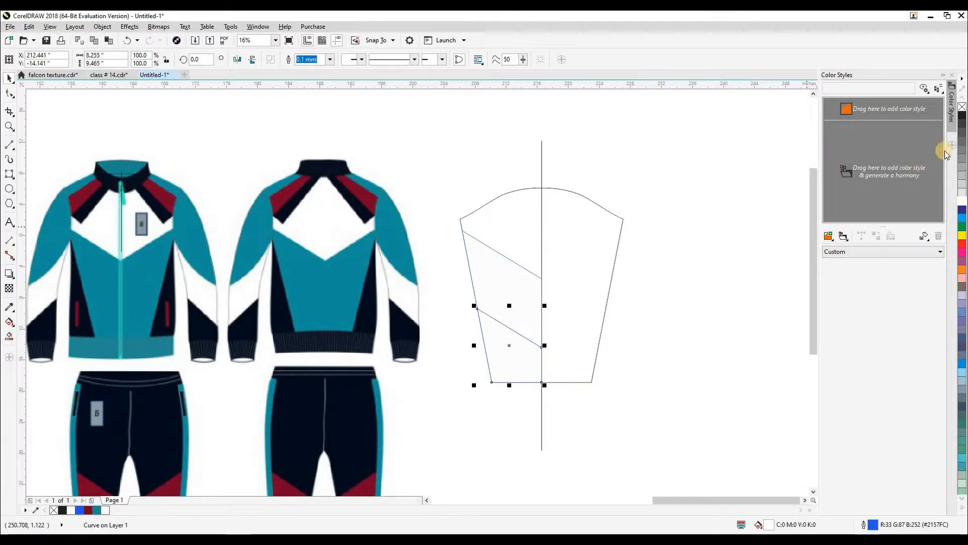
{"action": "left_click", "coordinate": [962, 116]}
{"action": "left_click_drag", "start_coordinate": [566, 412], "coordinate": [441, 219]}
{"action": "left_click", "coordinate": [449, 303]}
{"action": "left_click", "coordinate": [479, 281]}
{"action": "left_click", "coordinate": [963, 218]}
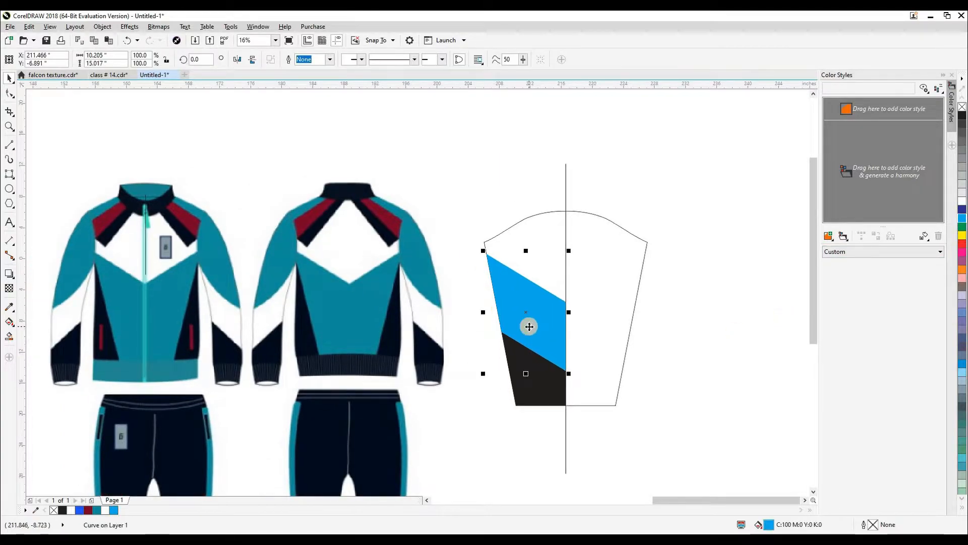
Convert the cyan band's upper edge to a curve, bend it downward and lower its node on the centre line.
{"action": "scroll", "coordinate": [529, 326], "scroll_direction": "up", "scroll_amount": 1}
{"action": "left_click", "coordinate": [10, 94]}
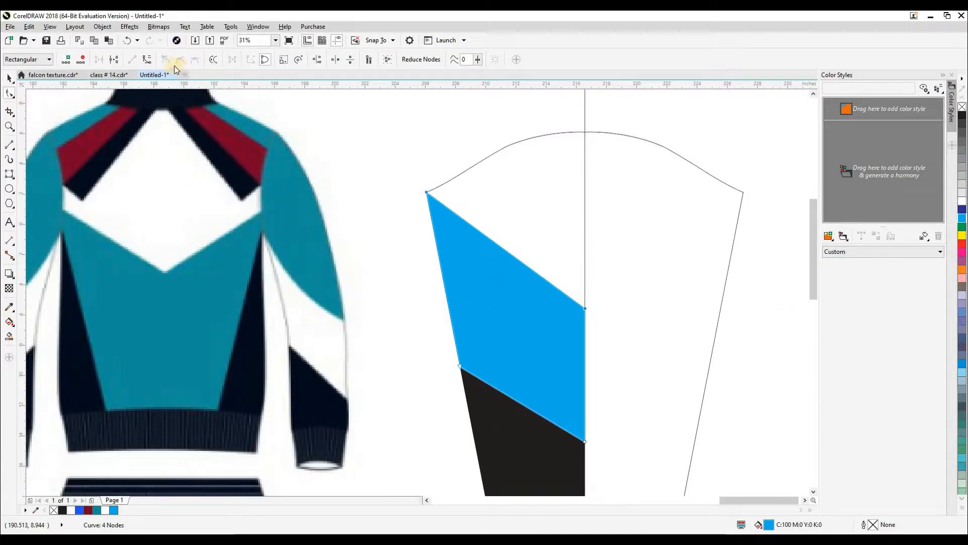
{"action": "left_click", "coordinate": [147, 59]}
{"action": "left_click_drag", "start_coordinate": [506, 254], "coordinate": [522, 293]}
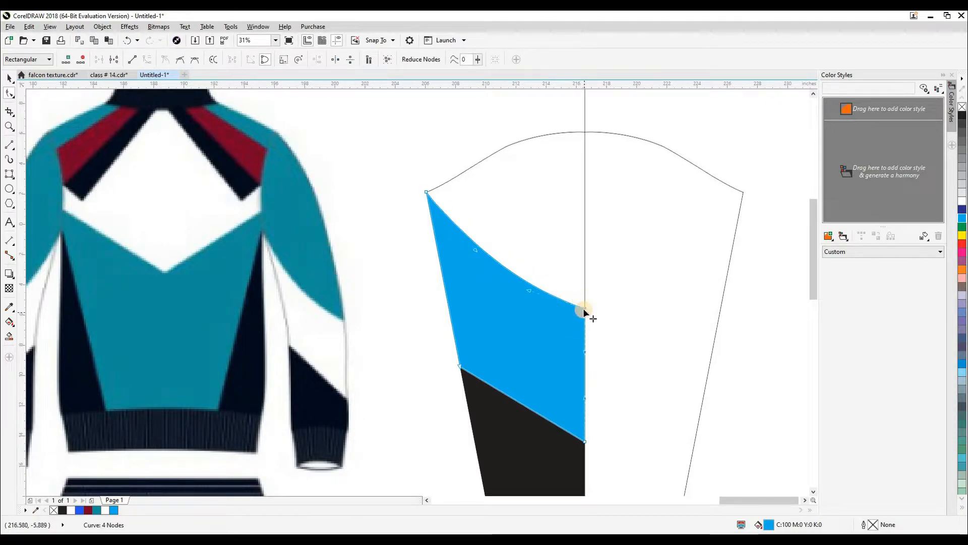
{"action": "left_click_drag", "start_coordinate": [585, 310], "coordinate": [555, 339]}
{"action": "left_click_drag", "start_coordinate": [475, 249], "coordinate": [470, 257]}
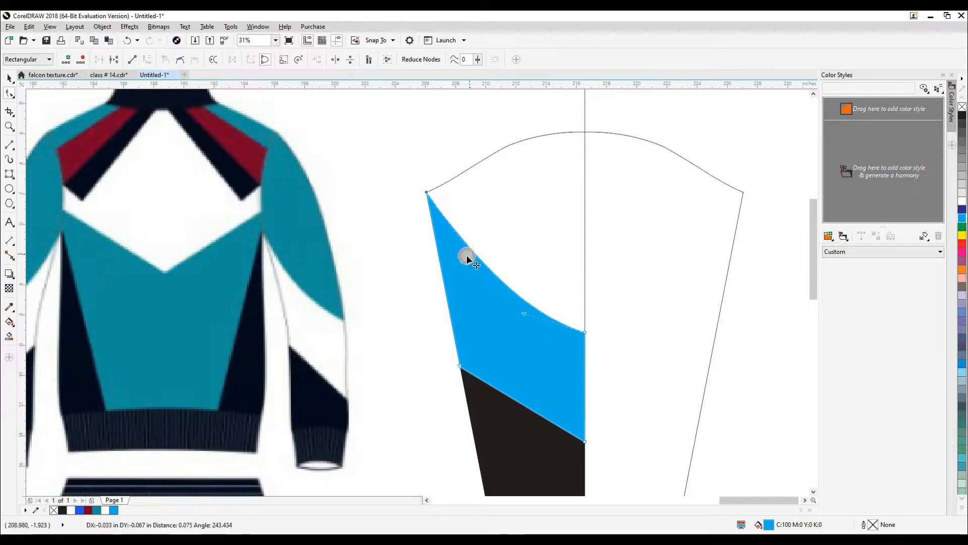
{"action": "left_click", "coordinate": [519, 234]}
Mirror a copy of the cyan and black bands onto the sleeve's right half.
{"action": "scroll", "coordinate": [520, 235], "scroll_direction": "down", "scroll_amount": 2}
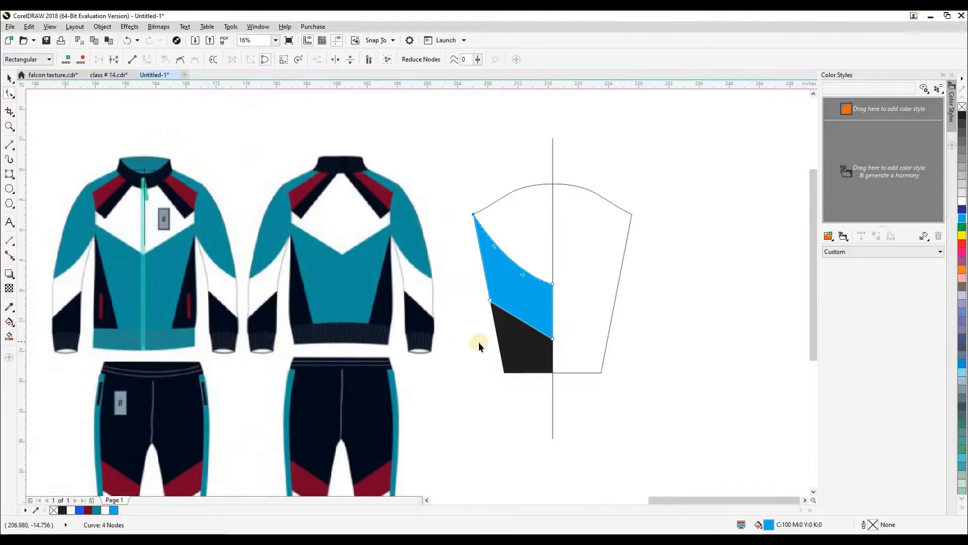
{"action": "key", "text": "space"}
{"action": "left_click", "coordinate": [510, 343]}
{"action": "left_click", "coordinate": [517, 285], "text": "shift"}
{"action": "left_click_drag", "start_coordinate": [470, 292], "coordinate": [651, 357]}
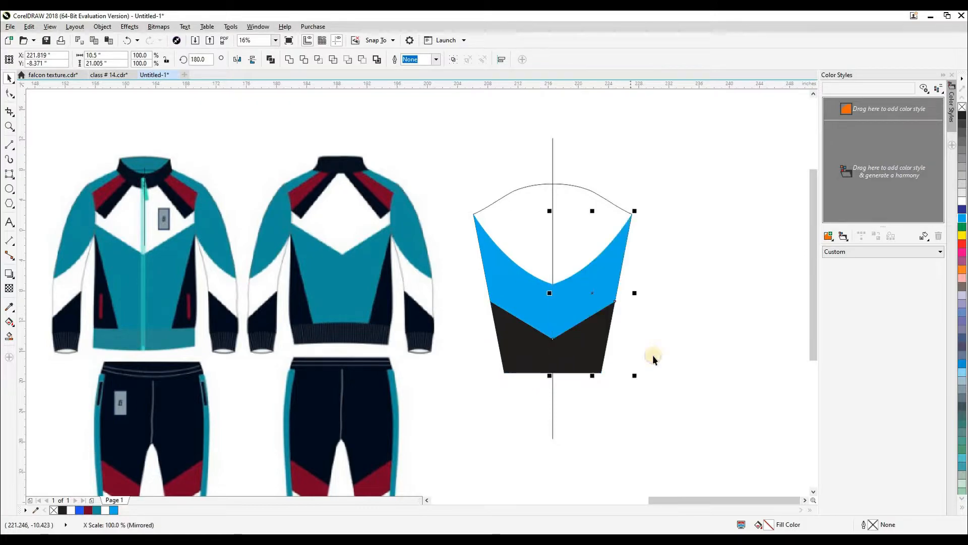
Fill the sleeve piece with the teal from the document palette and remove its outline.
{"action": "left_click", "coordinate": [565, 241]}
{"action": "left_click", "coordinate": [565, 240]}
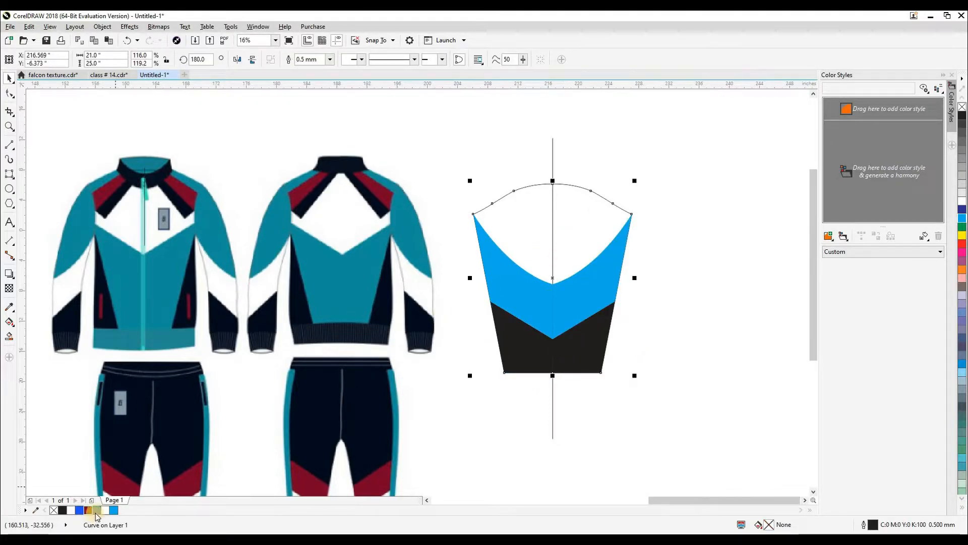
{"action": "left_click", "coordinate": [96, 510]}
{"action": "right_click", "coordinate": [54, 510]}
{"action": "left_click", "coordinate": [665, 403]}
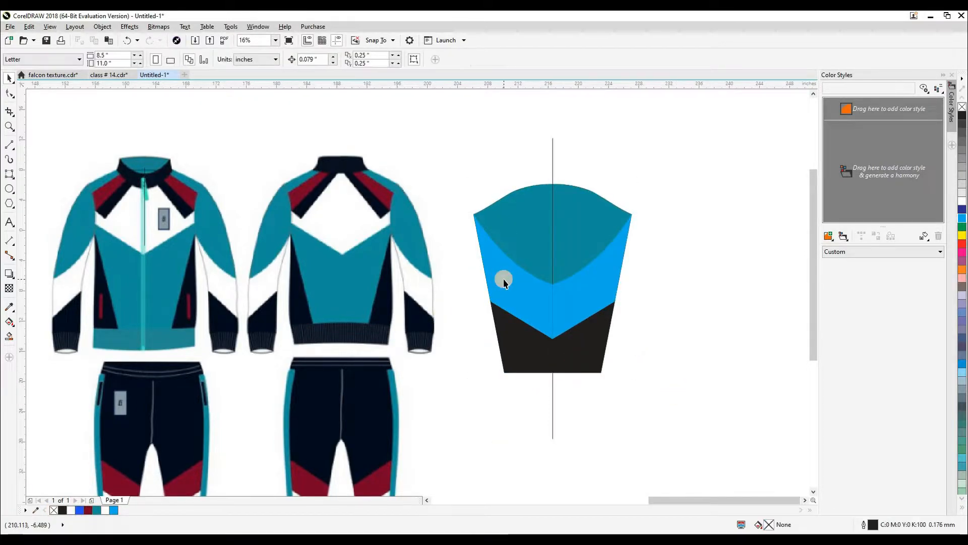
Fill both cyan halves of the sleeve's middle band with white.
{"action": "left_click", "coordinate": [504, 279]}
{"action": "left_click", "coordinate": [599, 292], "text": "shift"}
{"action": "left_click", "coordinate": [962, 206]}
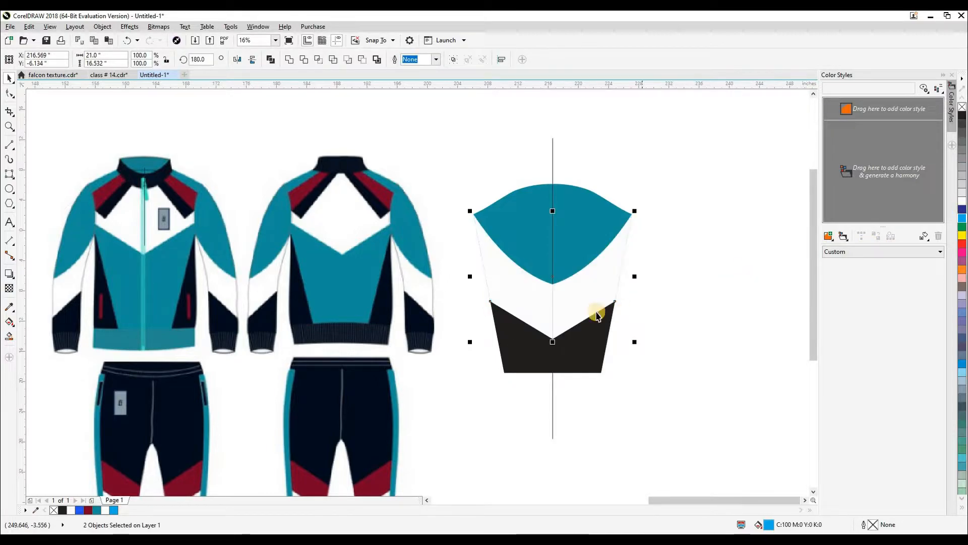
{"action": "left_click", "coordinate": [655, 270]}
Combine the mirrored halves of the sleeve's black and white bands into single shapes.
{"action": "left_click", "coordinate": [522, 356]}
{"action": "left_click", "coordinate": [512, 367], "text": "shift"}
{"action": "key", "text": "ctrl+l"}
{"action": "left_click", "coordinate": [588, 219]}
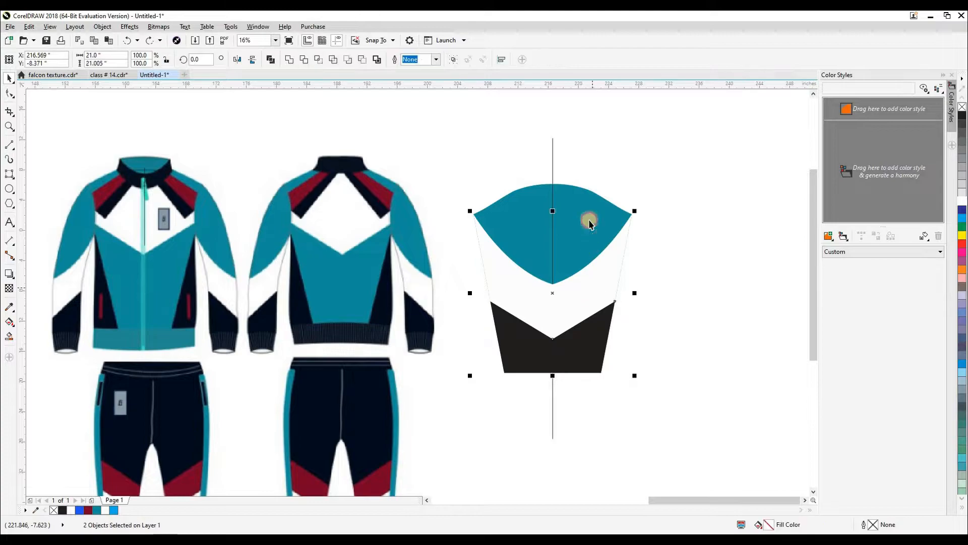
Try deleting the vertical centre line from the sleeve, and undo the deletion.
{"action": "left_click", "coordinate": [567, 159]}
{"action": "left_click", "coordinate": [552, 156]}
{"action": "key", "text": "Delete"}
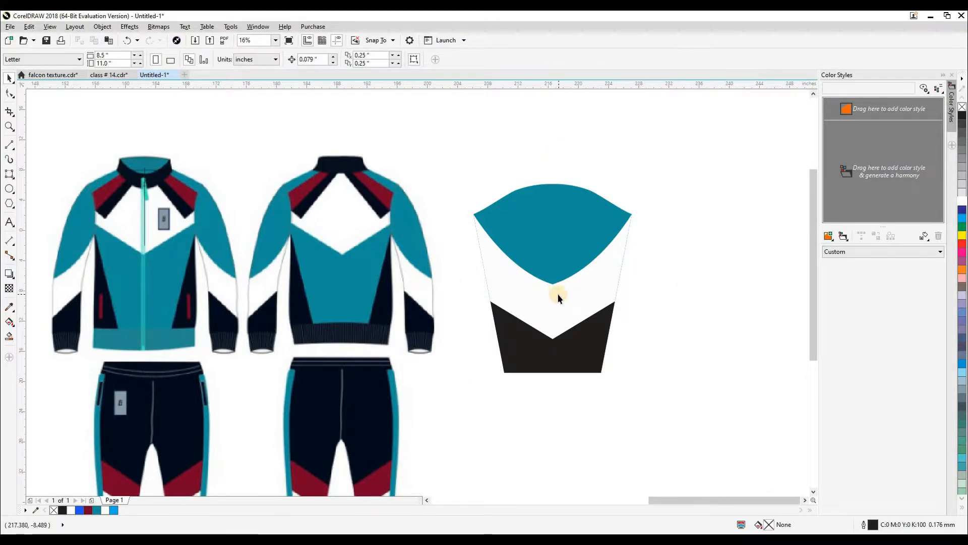
{"action": "key", "text": "ctrl+z"}
Ungroup the sleeve bands and make the centre node on the white band's upper edge symmetrical.
{"action": "left_click", "coordinate": [646, 315]}
{"action": "left_click", "coordinate": [599, 306]}
{"action": "key", "text": "ctrl+u"}
{"action": "left_click", "coordinate": [640, 307]}
{"action": "left_click", "coordinate": [596, 275]}
{"action": "left_click", "coordinate": [571, 221]}
{"action": "left_click", "coordinate": [555, 347]}
{"action": "left_click", "coordinate": [567, 288]}
{"action": "scroll", "coordinate": [567, 287], "scroll_direction": "up", "scroll_amount": 2}
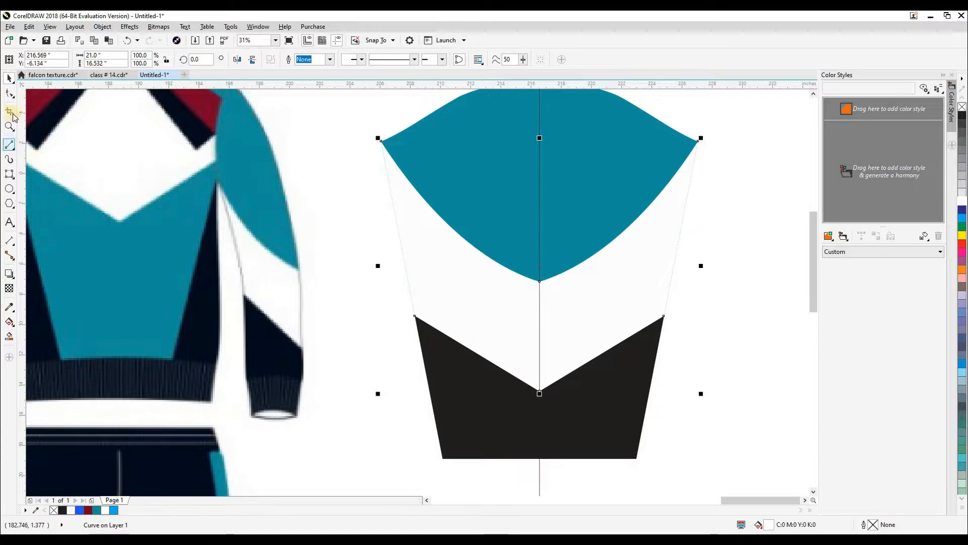
{"action": "left_click_drag", "start_coordinate": [533, 271], "coordinate": [544, 296]}
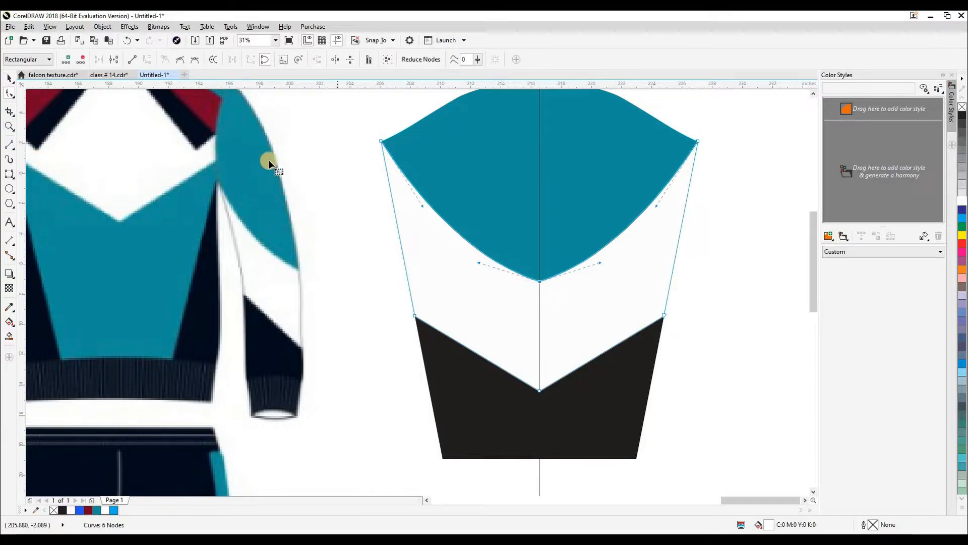
{"action": "left_click", "coordinate": [192, 60]}
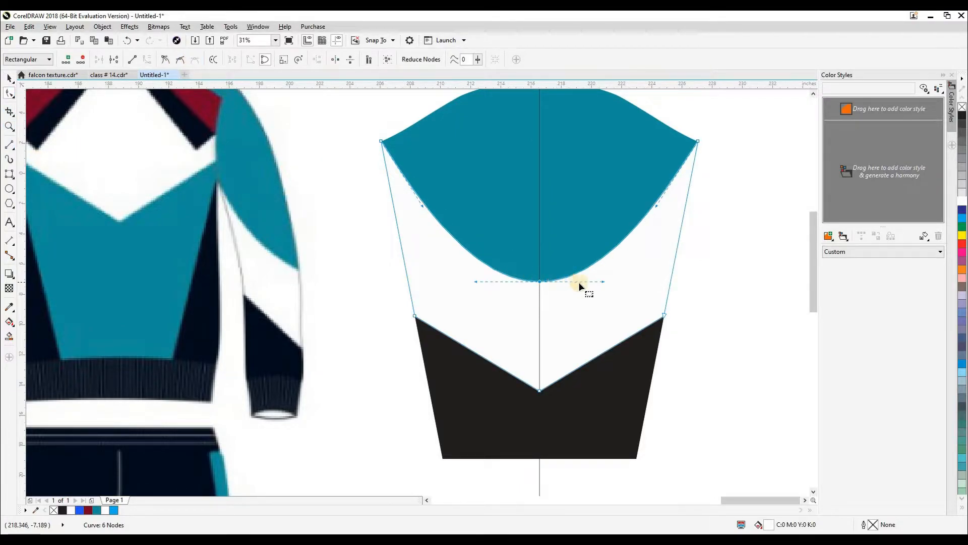
Lower the centre node of the white band's upper edge slightly and shorten its handles to form a sharper tip.
{"action": "left_click_drag", "start_coordinate": [603, 282], "coordinate": [581, 291]}
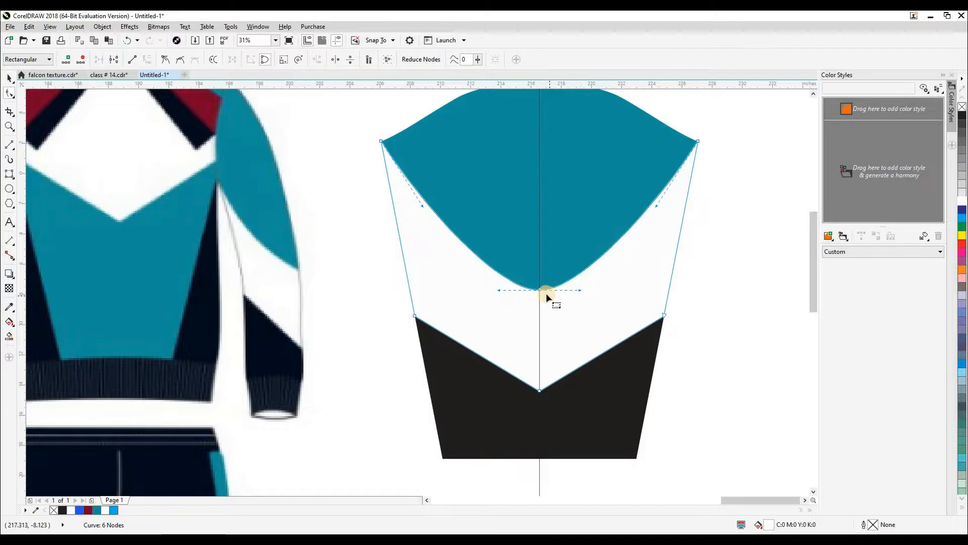
{"action": "scroll", "coordinate": [543, 292], "scroll_direction": "up", "scroll_amount": 2}
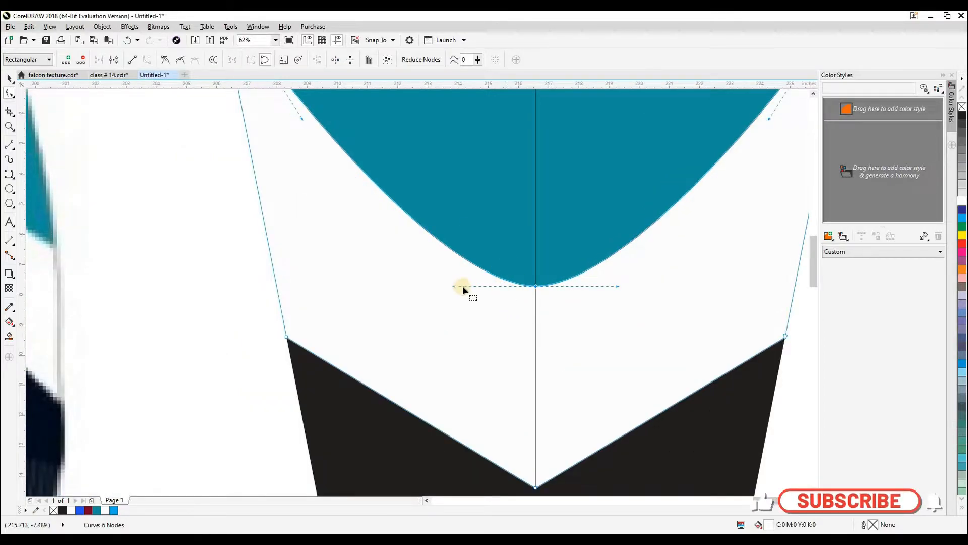
{"action": "left_click_drag", "start_coordinate": [454, 286], "coordinate": [501, 287]}
{"action": "key", "text": "ctrl+z"}
{"action": "scroll", "coordinate": [501, 288], "scroll_direction": "down", "scroll_amount": 2}
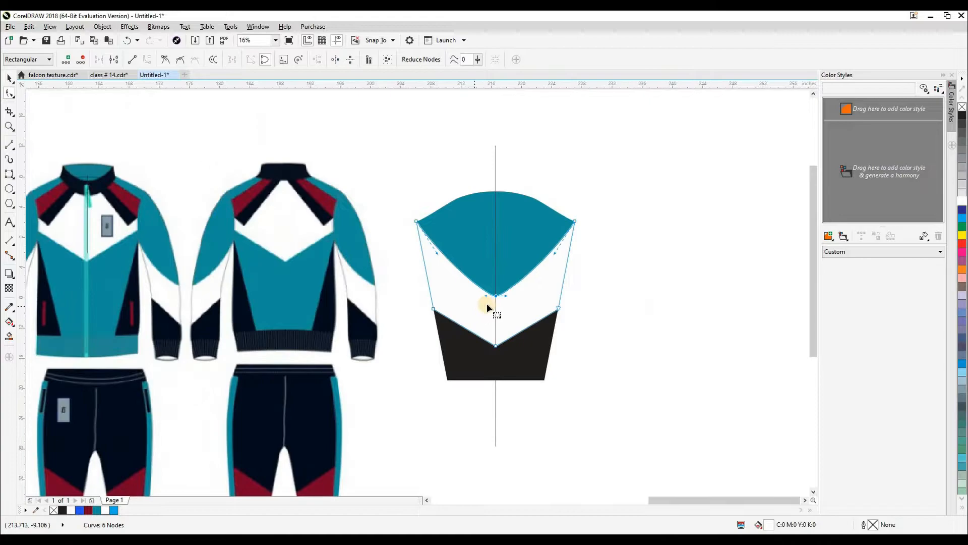
{"action": "scroll", "coordinate": [487, 301], "scroll_direction": "up", "scroll_amount": 2}
{"action": "left_click_drag", "start_coordinate": [481, 287], "coordinate": [498, 288]}
{"action": "scroll", "coordinate": [498, 288], "scroll_direction": "up", "scroll_amount": 5}
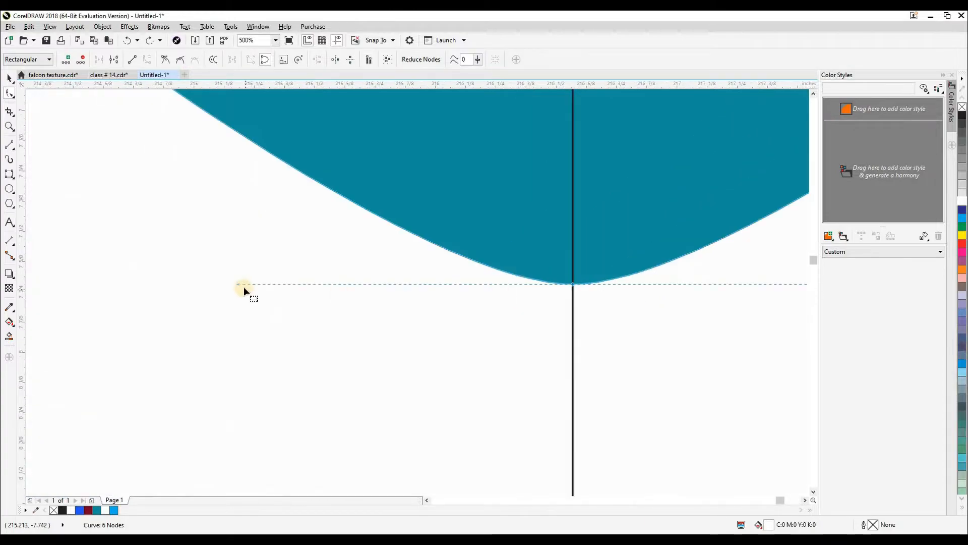
{"action": "left_click_drag", "start_coordinate": [246, 286], "coordinate": [534, 288]}
{"action": "scroll", "coordinate": [527, 302], "scroll_direction": "down", "scroll_amount": 10}
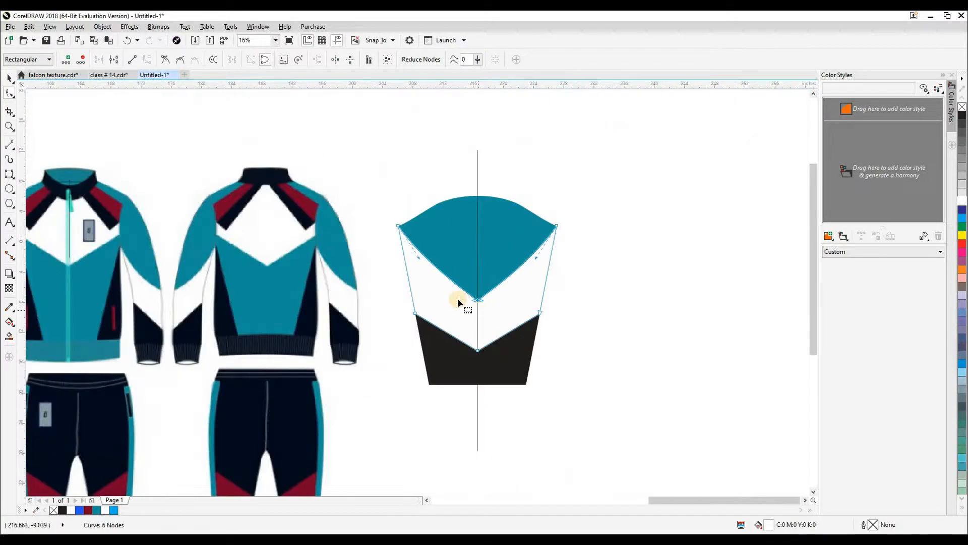
Bow the side curve of the white band's upper edge further outward below the teal area.
{"action": "scroll", "coordinate": [419, 255], "scroll_direction": "up", "scroll_amount": 2}
{"action": "left_click_drag", "start_coordinate": [431, 256], "coordinate": [441, 283]}
{"action": "key", "text": "space"}
{"action": "key", "text": "Escape"}
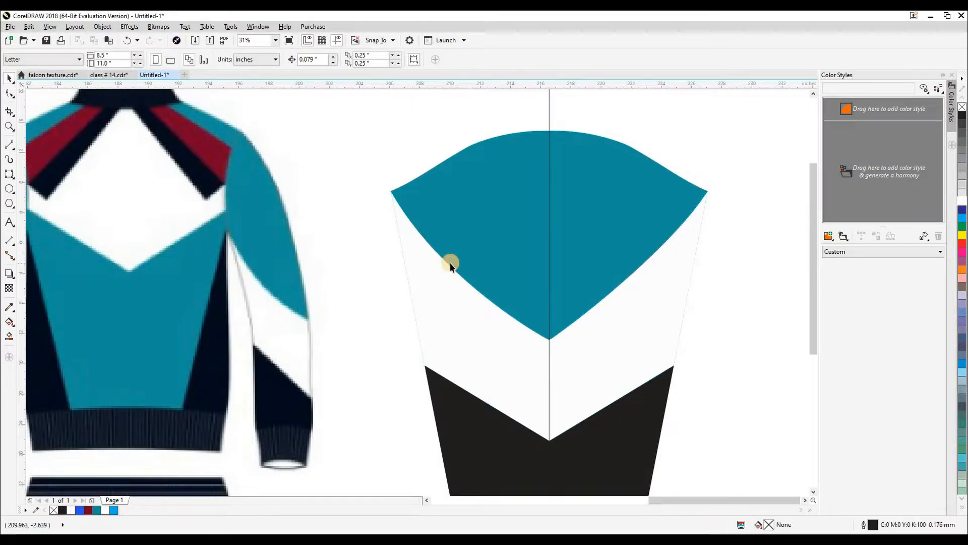
{"action": "scroll", "coordinate": [450, 262], "scroll_direction": "down", "scroll_amount": 2}
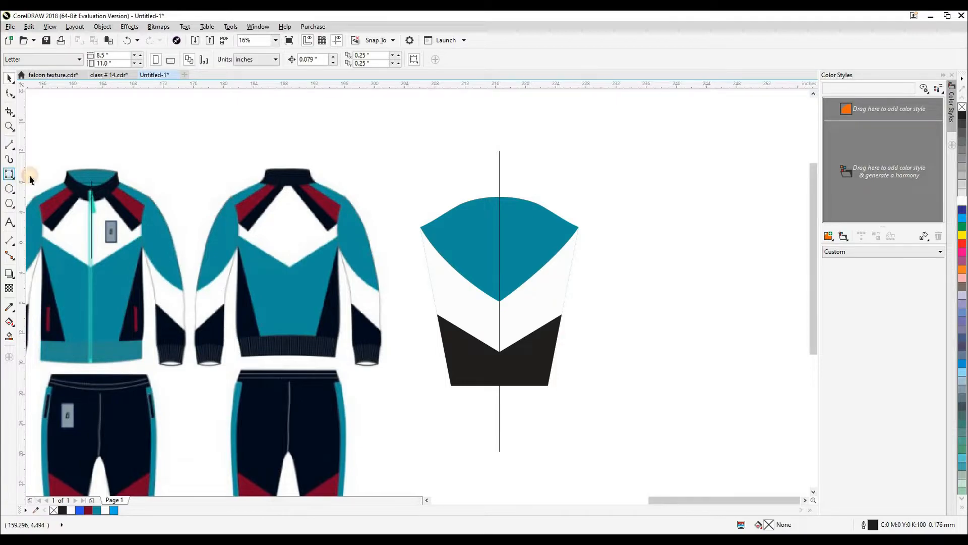
Draw a rectangle from the centre line over the sleeve's right half, trim the white band with it, and delete the rectangle.
{"action": "left_click", "coordinate": [14, 176]}
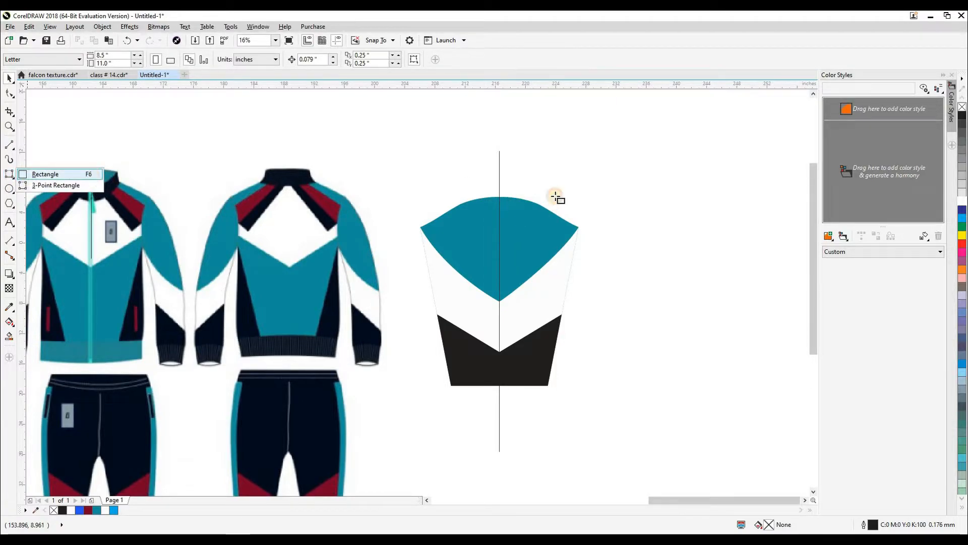
{"action": "key", "text": "F6"}
{"action": "left_click_drag", "start_coordinate": [499, 174], "coordinate": [602, 372]}
{"action": "key", "text": "space"}
{"action": "left_click", "coordinate": [464, 307], "text": "shift"}
{"action": "key", "text": "t"}
{"action": "left_click", "coordinate": [619, 370]}
{"action": "left_click", "coordinate": [544, 328]}
{"action": "key", "text": "Delete"}
Rebuild the white band's right half as a joined mirror copy of the left and delete the sleeve's vertical centre line.
{"action": "left_click", "coordinate": [434, 296]}
{"action": "left_click", "coordinate": [414, 288]}
{"action": "left_click", "coordinate": [446, 291]}
{"action": "left_click_drag", "start_coordinate": [419, 289], "coordinate": [518, 300]}
{"action": "right_click", "coordinate": [518, 300]}
{"action": "left_click", "coordinate": [482, 309], "text": "shift"}
{"action": "left_click", "coordinate": [506, 173]}
{"action": "left_click", "coordinate": [500, 171]}
{"action": "key", "text": "Delete"}
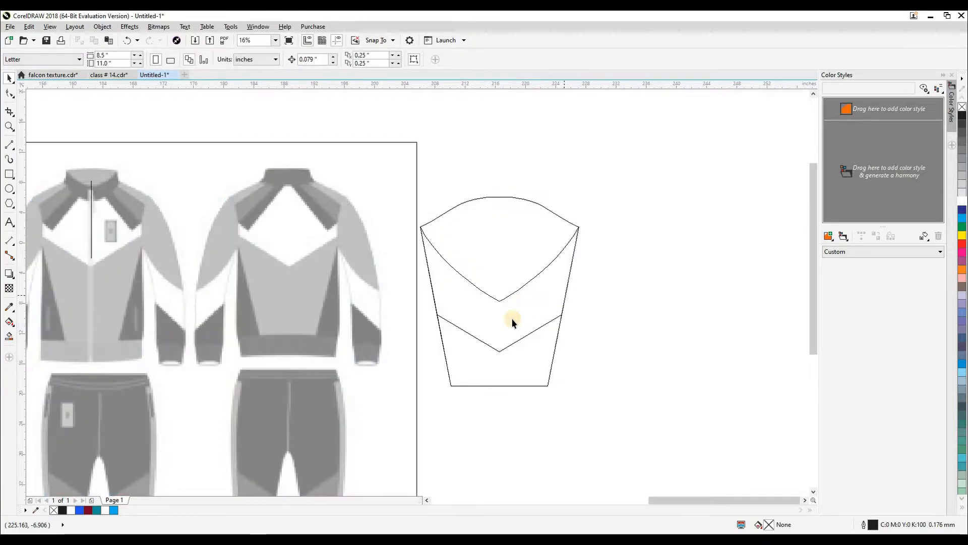
PowerClip the black and white bands inside the teal sleeve piece and move the sleeve beside the other pattern pieces.
{"action": "left_click", "coordinate": [512, 369]}
{"action": "left_click", "coordinate": [517, 260]}
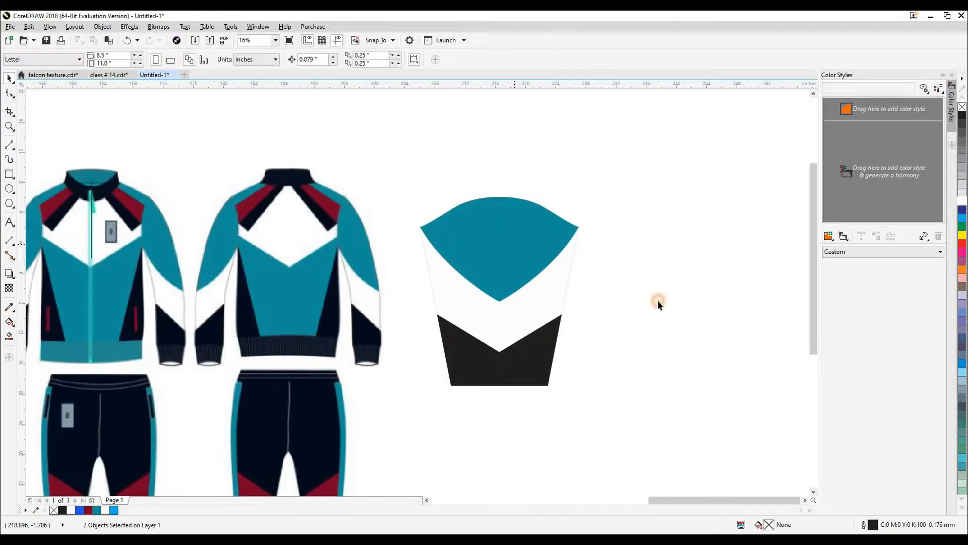
{"action": "left_click", "coordinate": [665, 299]}
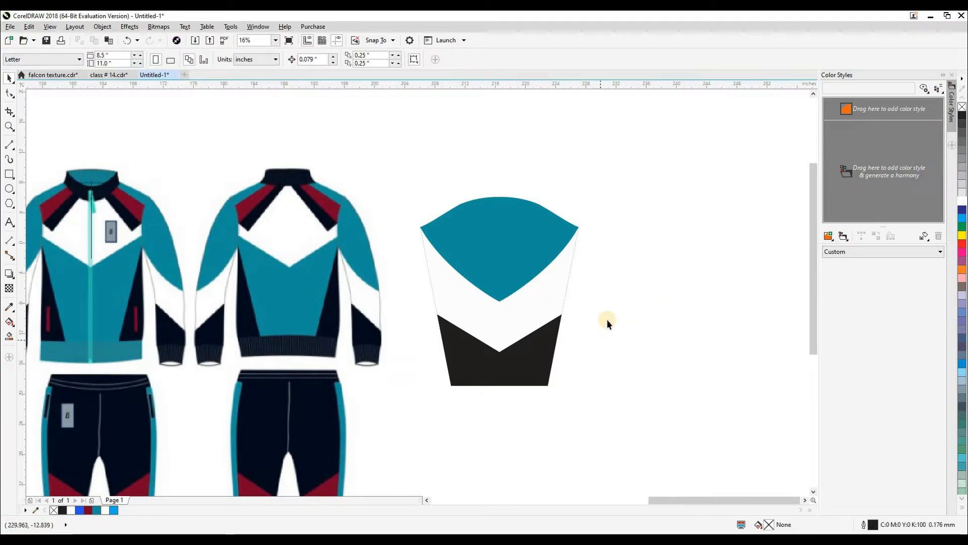
{"action": "scroll", "coordinate": [607, 319], "scroll_direction": "down", "scroll_amount": 2}
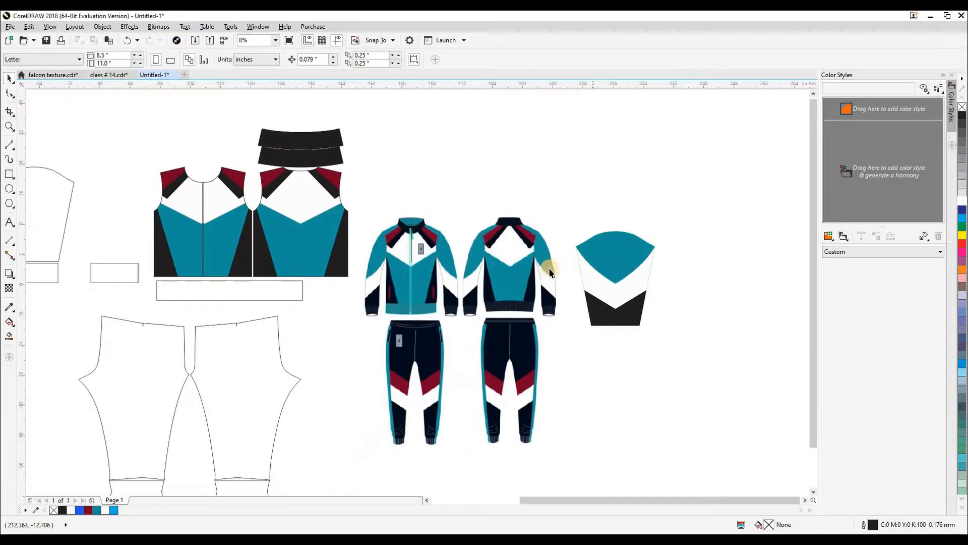
{"action": "left_click_drag", "start_coordinate": [614, 311], "coordinate": [301, 251]}
{"action": "scroll", "coordinate": [642, 297], "scroll_direction": "down", "scroll_amount": 1}
Delete the blank sleeve piece and put the coloured sleeve in its place above the cuff.
{"action": "key", "text": "F2"}
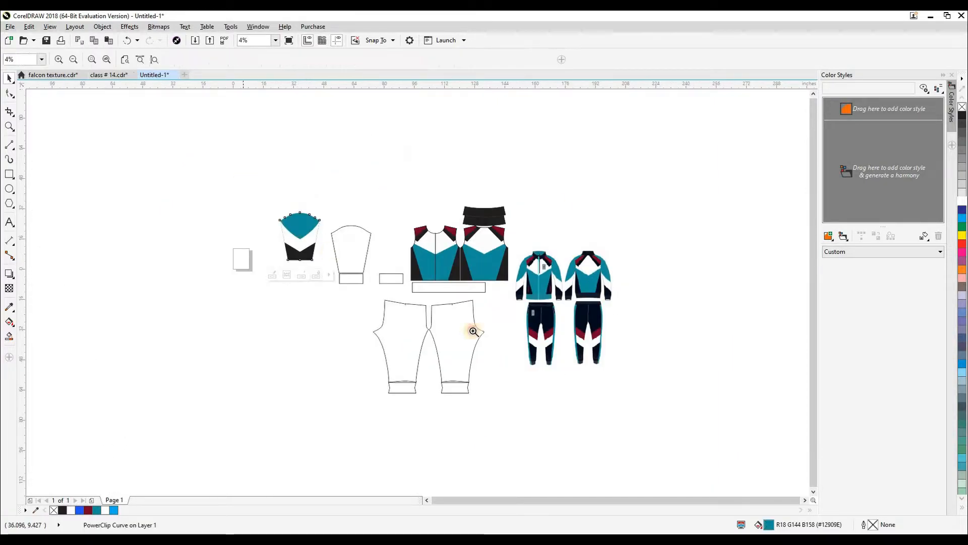
{"action": "left_click_drag", "start_coordinate": [243, 180], "coordinate": [473, 331]}
{"action": "left_click", "coordinate": [442, 294]}
{"action": "key", "text": "Delete"}
{"action": "left_click_drag", "start_coordinate": [264, 261], "coordinate": [513, 301]}
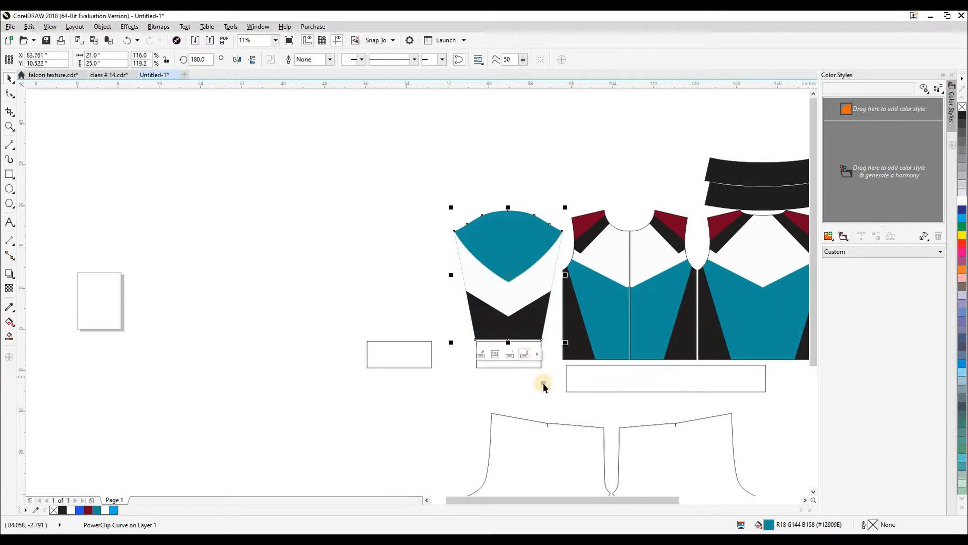
Fill the cuff below the coloured sleeve with black and delete the spare blank cuff.
{"action": "left_click", "coordinate": [543, 384]}
{"action": "left_click", "coordinate": [523, 361]}
{"action": "left_click", "coordinate": [62, 510]}
{"action": "left_click", "coordinate": [187, 431]}
{"action": "left_click", "coordinate": [423, 359]}
{"action": "key", "text": "Delete"}
Create a mirrored copy of the coloured sleeve and its cuff alongside the original for the second sleeve.
{"action": "left_click", "coordinate": [501, 354]}
{"action": "left_click", "coordinate": [512, 322], "text": "shift"}
{"action": "mouse_move", "coordinate": [533, 321]}
{"action": "left_mouse_down"}
{"action": "mouse_move", "coordinate": [381, 311]}
{"action": "mouse_move", "coordinate": [428, 309]}
{"action": "mouse_move", "coordinate": [518, 333]}
{"action": "left_mouse_up"}
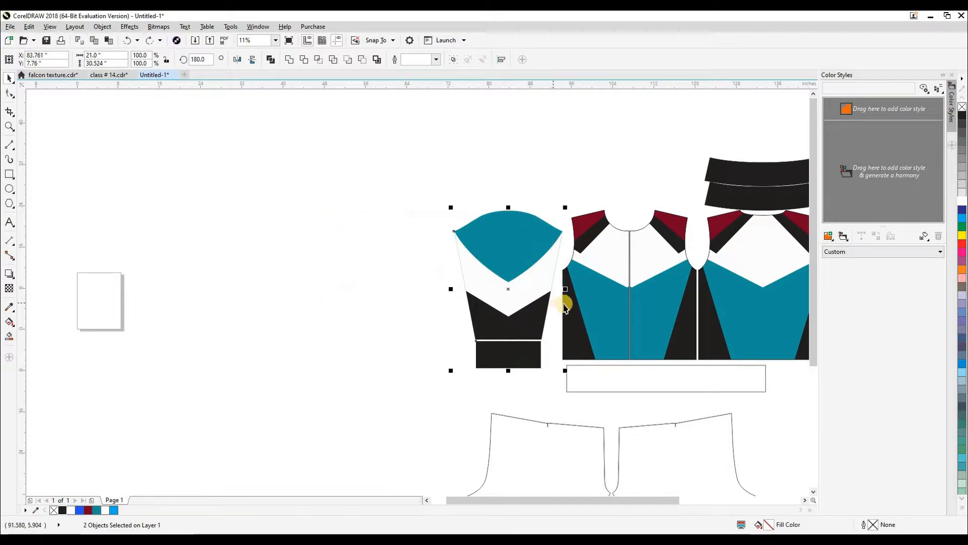
{"action": "left_click_drag", "start_coordinate": [567, 289], "coordinate": [450, 306]}
{"action": "right_click", "coordinate": [450, 305]}
{"action": "left_click", "coordinate": [332, 255]}
{"action": "scroll", "coordinate": [300, 292], "scroll_direction": "down", "scroll_amount": 3}
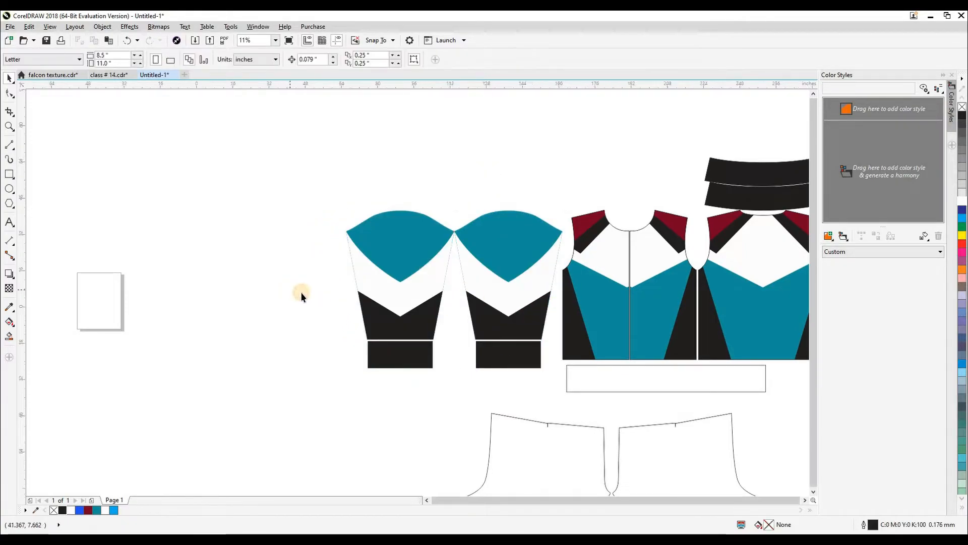
Move the four trouser pattern pieces slightly so they sit closer beneath the jacket's hem band.
{"action": "key", "text": "F2"}
{"action": "left_click_drag", "start_coordinate": [280, 241], "coordinate": [518, 398]}
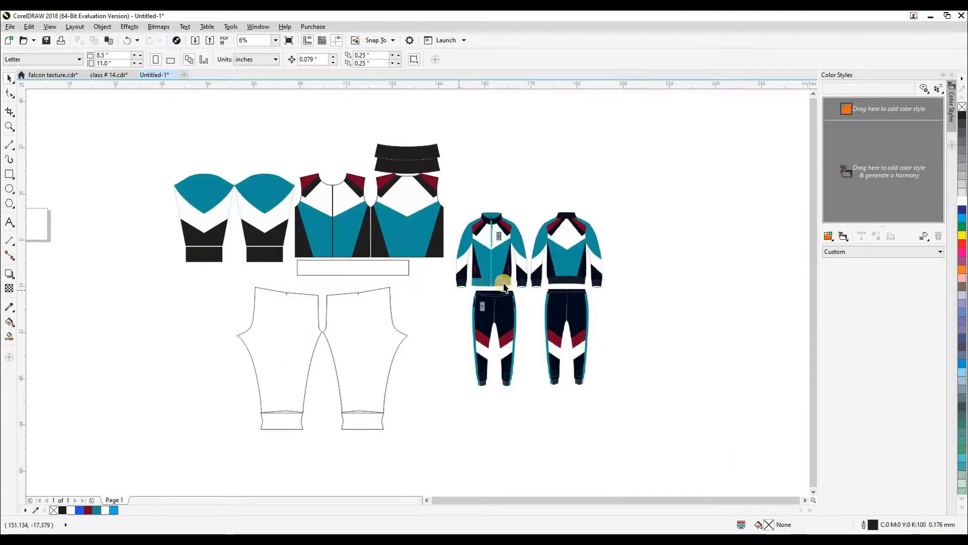
{"action": "left_click_drag", "start_coordinate": [459, 290], "coordinate": [505, 285]}
{"action": "left_click_drag", "start_coordinate": [473, 339], "coordinate": [498, 292]}
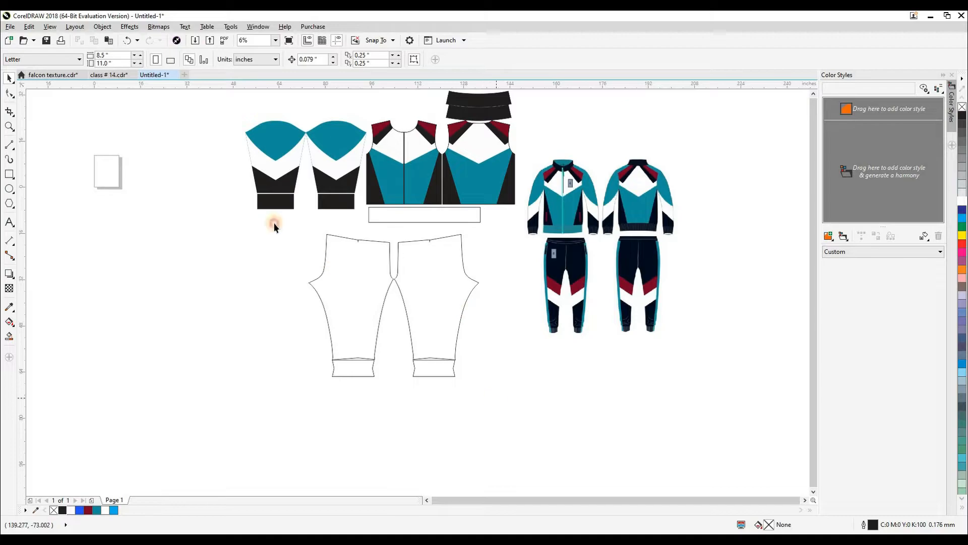
{"action": "left_click_drag", "start_coordinate": [335, 275], "coordinate": [354, 268]}
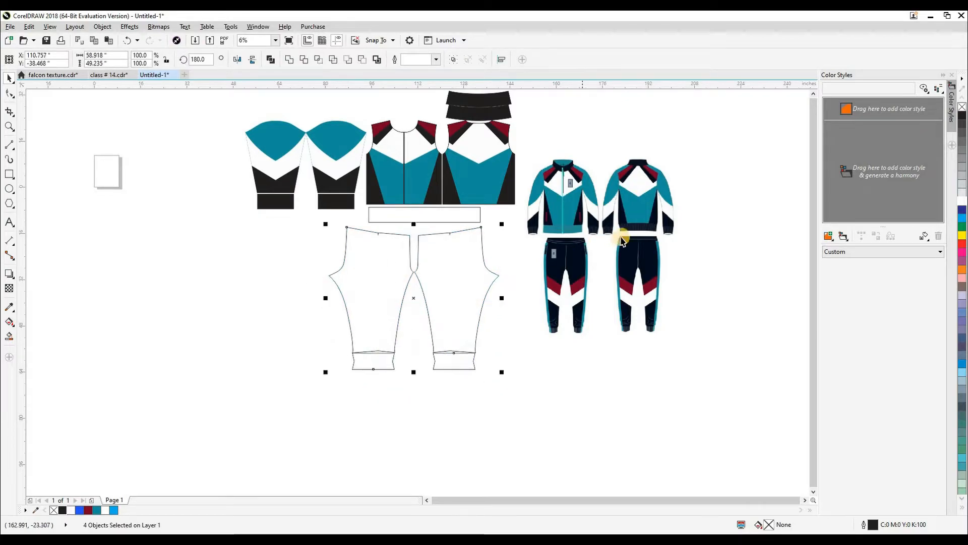
Fill the jacket's hem band with teal from the document palette and move it up against the body pieces.
{"action": "scroll", "coordinate": [637, 228], "scroll_direction": "up", "scroll_amount": 2}
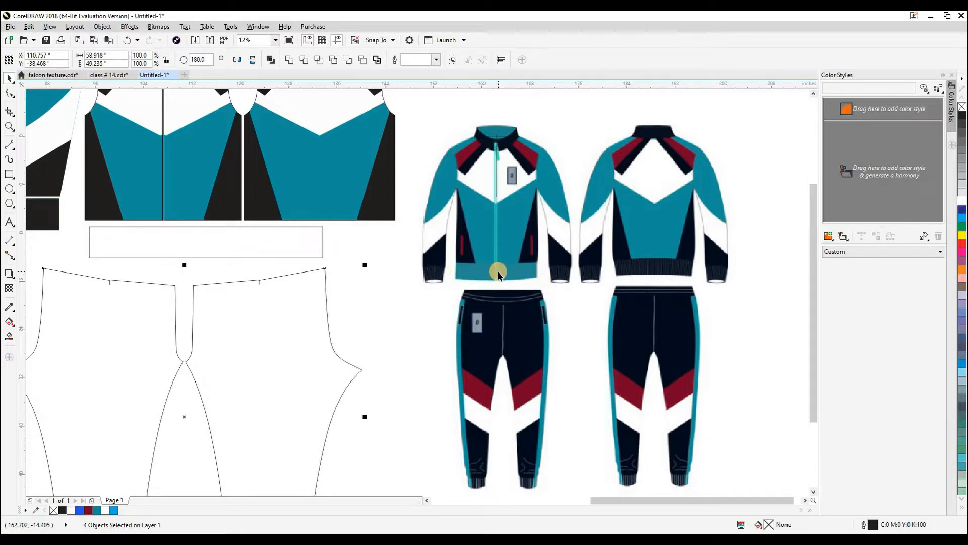
{"action": "left_click", "coordinate": [147, 236]}
{"action": "left_click_drag", "start_coordinate": [177, 239], "coordinate": [385, 279]}
{"action": "left_click", "coordinate": [257, 286]}
{"action": "left_click", "coordinate": [334, 281]}
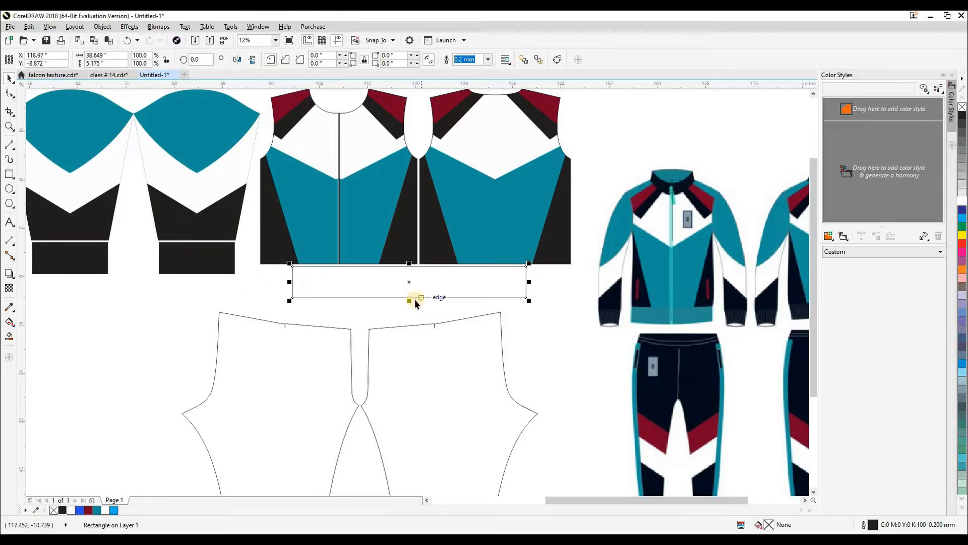
{"action": "left_click_drag", "start_coordinate": [700, 328], "coordinate": [648, 329]}
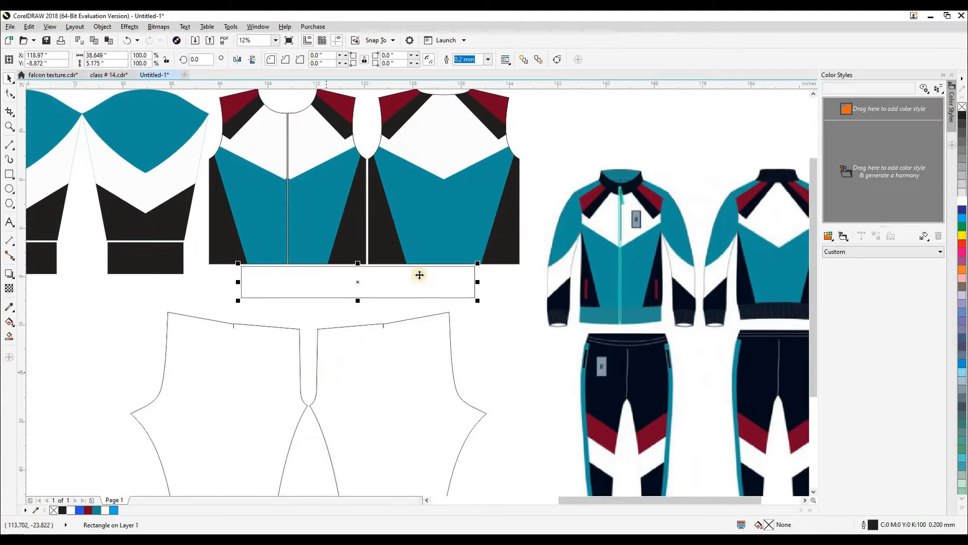
{"action": "left_click", "coordinate": [96, 511]}
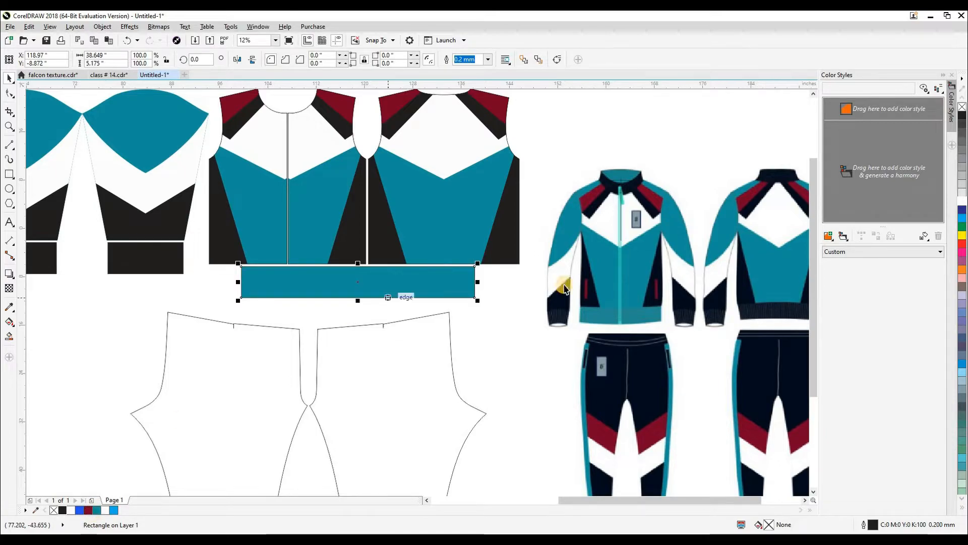
{"action": "left_click_drag", "start_coordinate": [307, 280], "coordinate": [281, 278]}
{"action": "left_click", "coordinate": [456, 291]}
Draw a vertical line from the waist notch down through the right trouser leg piece, past its cuff.
{"action": "scroll", "coordinate": [418, 242], "scroll_direction": "down", "scroll_amount": 1}
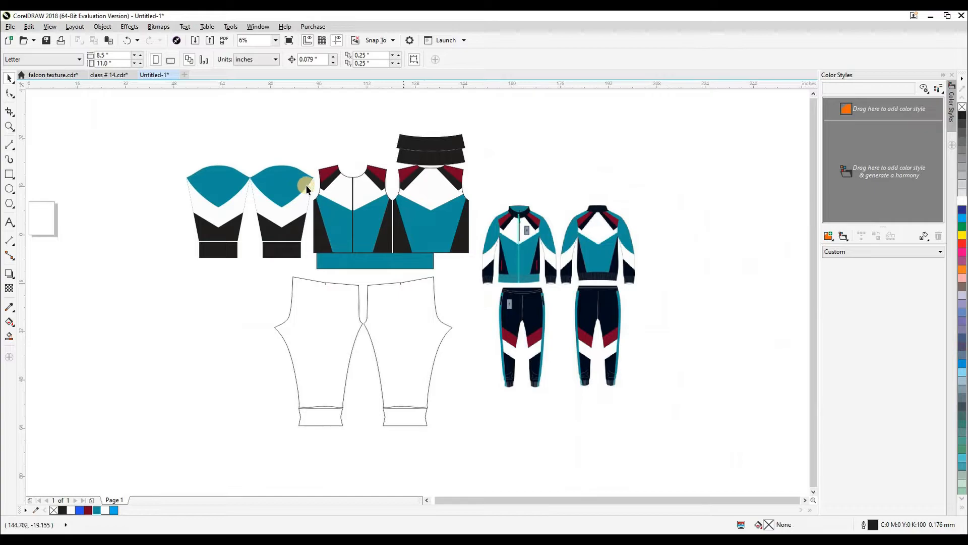
{"action": "scroll", "coordinate": [384, 253], "scroll_direction": "up", "scroll_amount": 1}
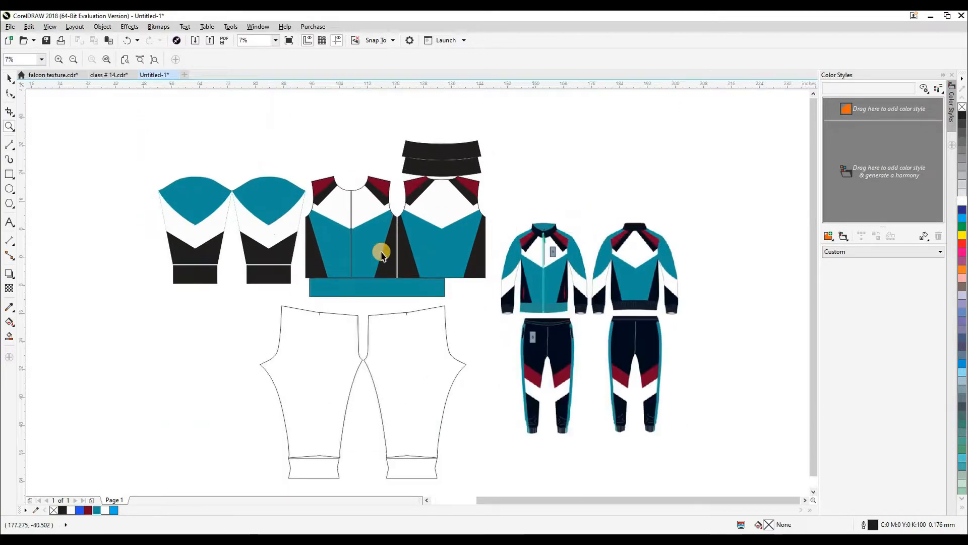
{"action": "left_click_drag", "start_coordinate": [375, 262], "coordinate": [398, 246]}
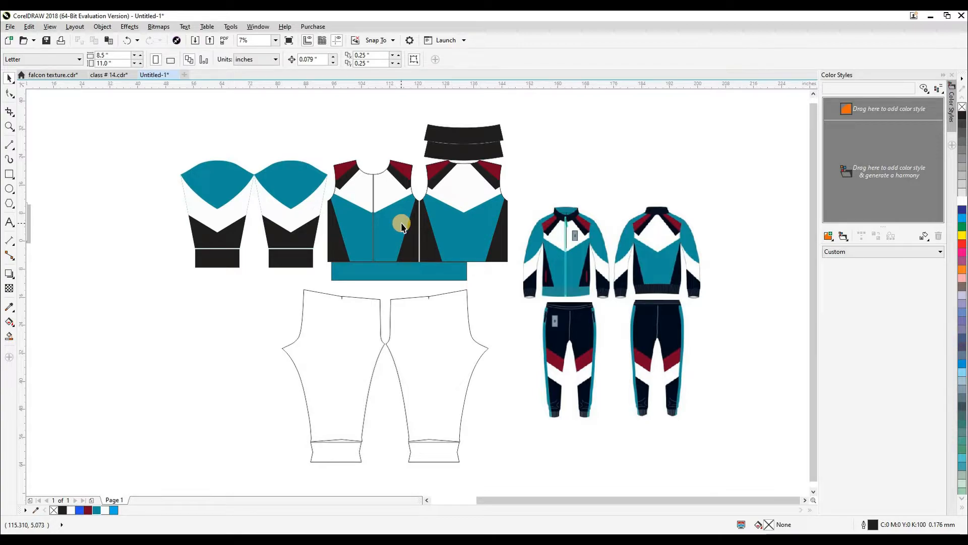
{"action": "left_click_drag", "start_coordinate": [555, 389], "coordinate": [560, 315]}
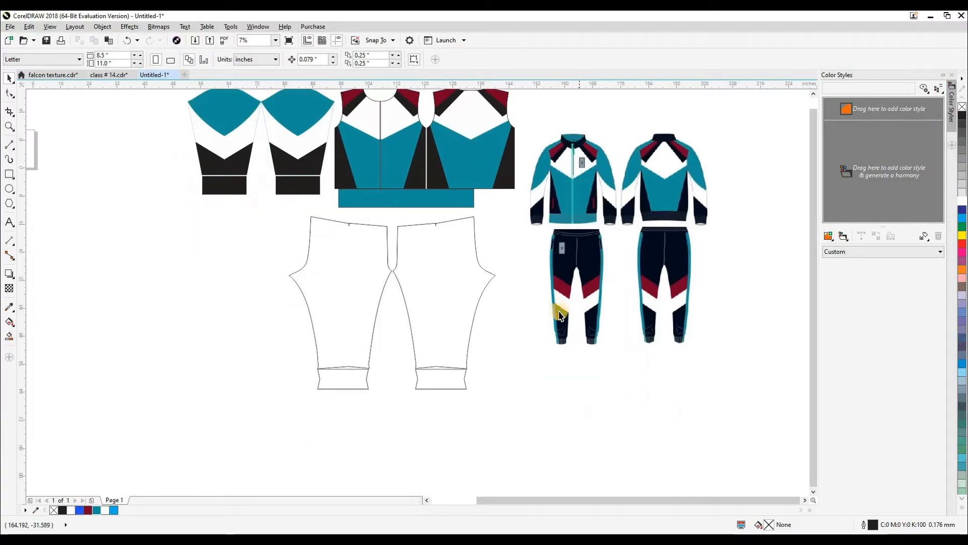
{"action": "left_click", "coordinate": [441, 291]}
{"action": "key", "text": "F5"}
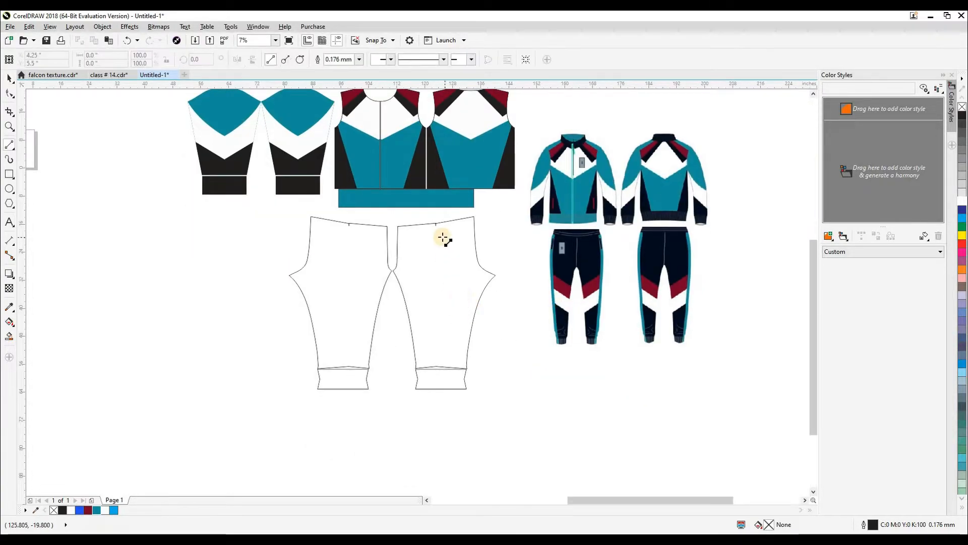
{"action": "scroll", "coordinate": [443, 238], "scroll_direction": "up", "scroll_amount": 2}
{"action": "scroll", "coordinate": [432, 190], "scroll_direction": "down", "scroll_amount": 1}
{"action": "left_click_drag", "start_coordinate": [429, 201], "coordinate": [430, 445]}
{"action": "key", "text": "space"}
{"action": "left_click", "coordinate": [430, 191]}
{"action": "scroll", "coordinate": [426, 191], "scroll_direction": "up", "scroll_amount": 3}
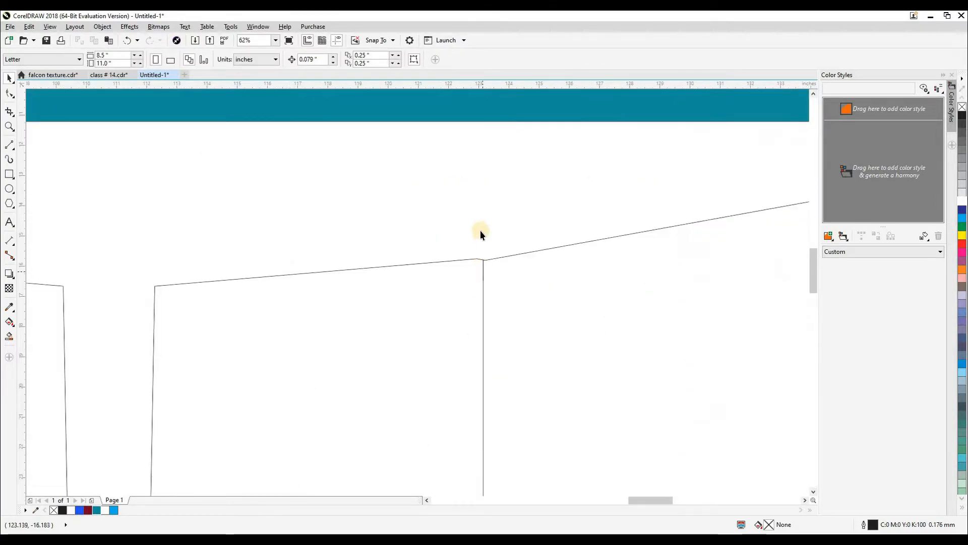
{"action": "scroll", "coordinate": [484, 302], "scroll_direction": "down", "scroll_amount": 3}
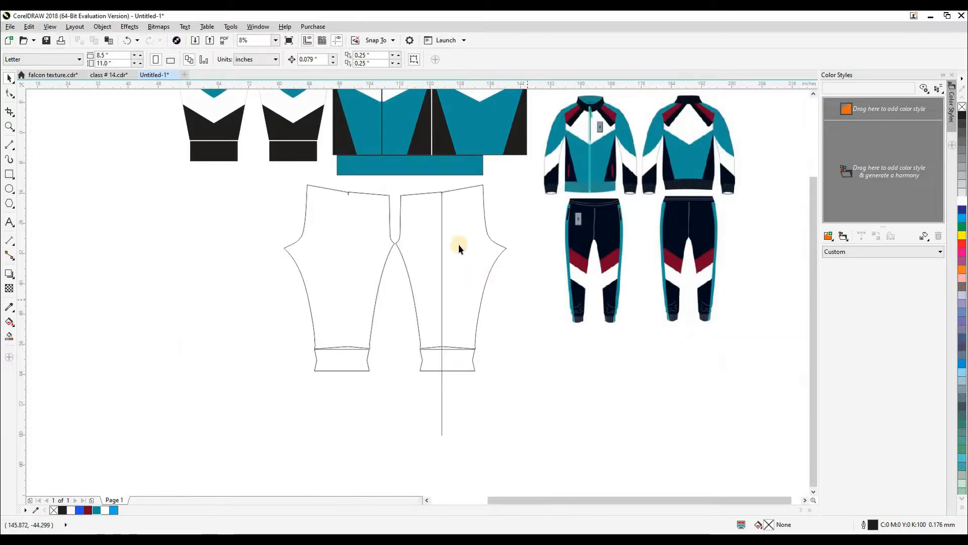
Draw a rectangle about 45.8 inches tall along the right trouser leg's vertical line and set its width to 3 inches.
{"action": "scroll", "coordinate": [434, 230], "scroll_direction": "up", "scroll_amount": 2}
{"action": "key", "text": "F6"}
{"action": "scroll", "coordinate": [338, 179], "scroll_direction": "down", "scroll_amount": 2}
{"action": "left_click_drag", "start_coordinate": [387, 161], "coordinate": [402, 335]}
{"action": "left_click", "coordinate": [112, 55]}
{"action": "type", "text": "3"}
{"action": "key", "text": "Return"}
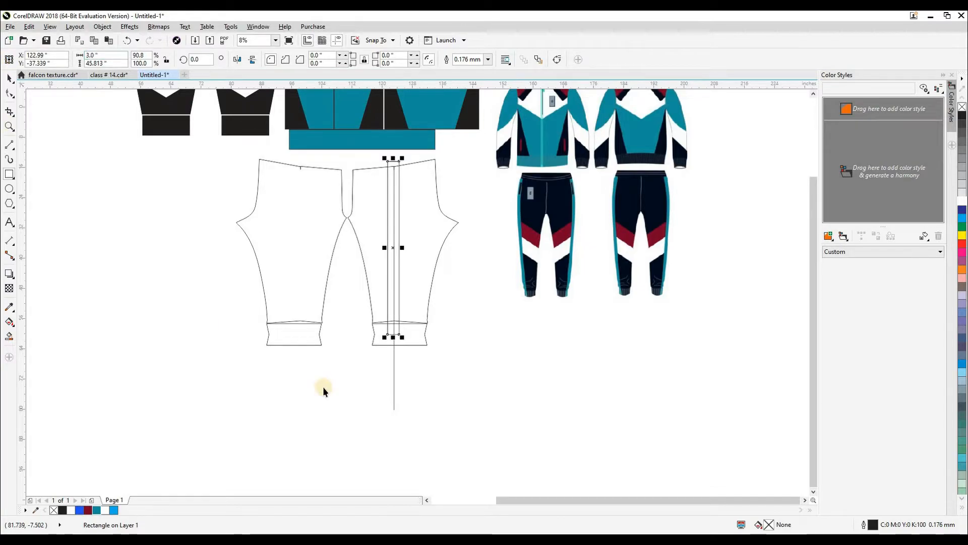
Align the narrow rectangle's centre horizontally with the vertical line on the right trouser leg.
{"action": "left_click", "coordinate": [394, 386], "text": "shift"}
{"action": "key", "text": "c"}
{"action": "left_click", "coordinate": [483, 387]}
{"action": "key", "text": "z"}
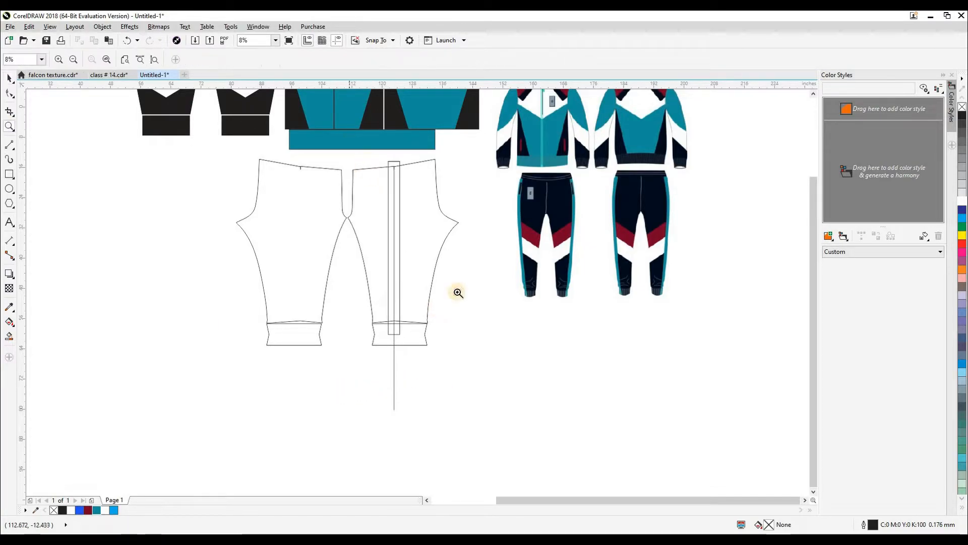
Fill both trouser leg pieces with black from the document palette.
{"action": "left_click", "coordinate": [458, 292]}
{"action": "key", "text": "space"}
{"action": "scroll", "coordinate": [526, 330], "scroll_direction": "up", "scroll_amount": 1}
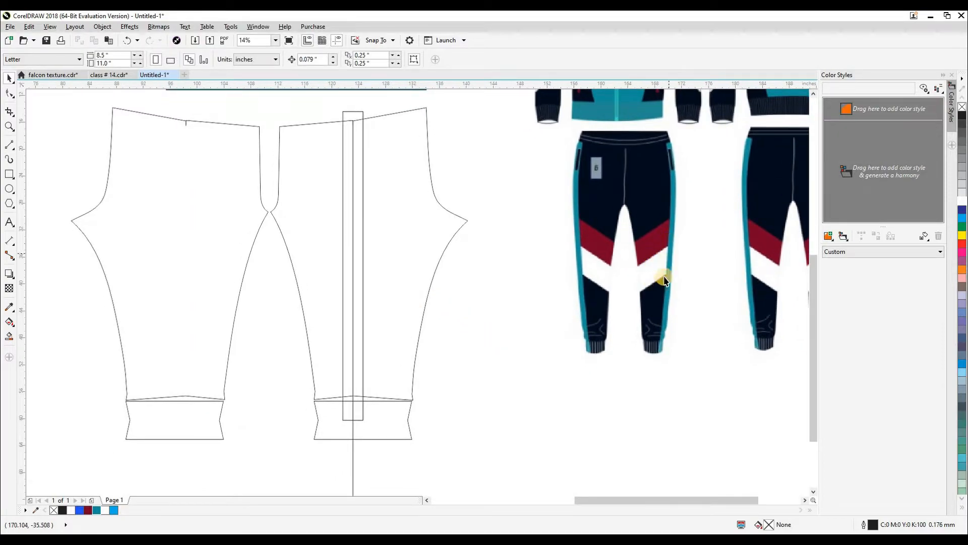
{"action": "left_click", "coordinate": [218, 404]}
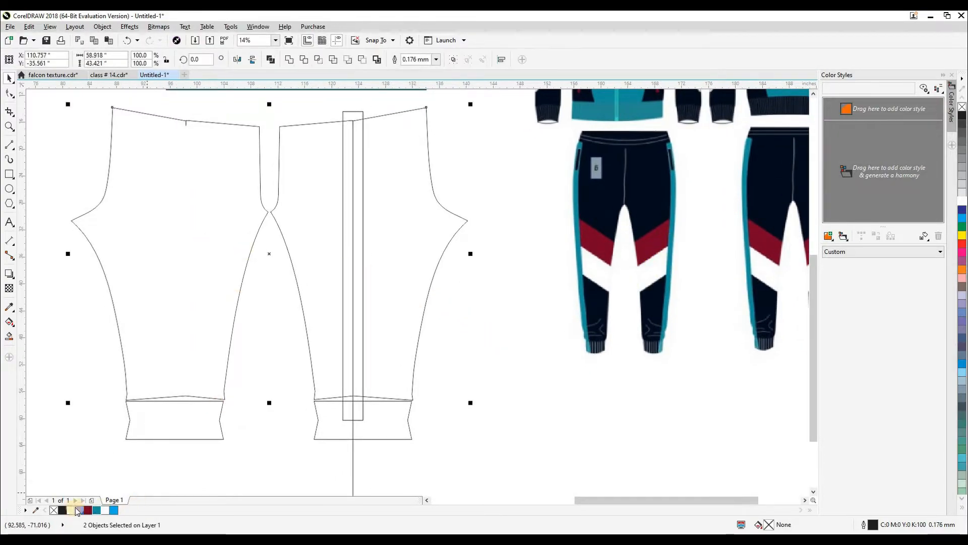
{"action": "left_click", "coordinate": [342, 397]}
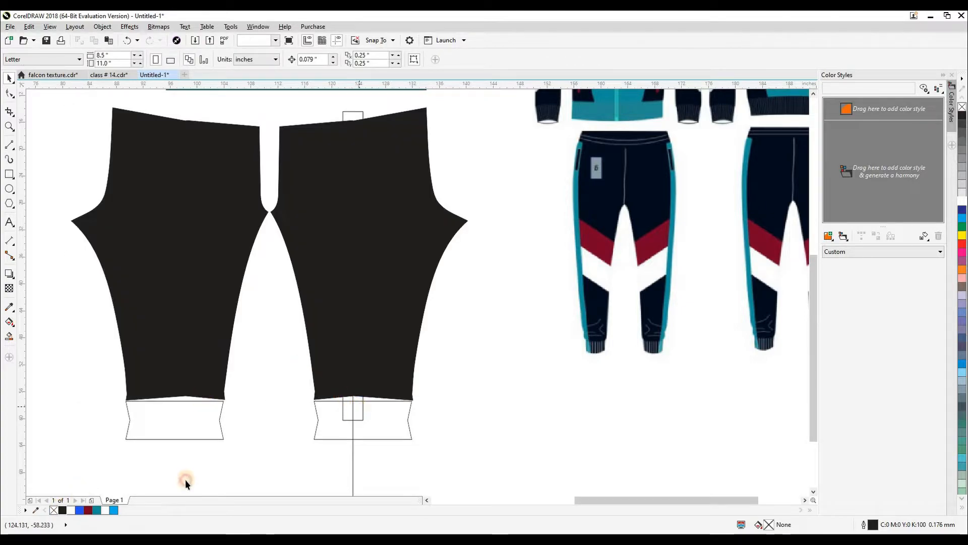
Fill the narrow rectangle on the right trouser leg with teal and remove its outline.
{"action": "key", "text": "Tab"}
{"action": "left_click", "coordinate": [97, 510]}
{"action": "right_click", "coordinate": [54, 510]}
{"action": "key", "text": "Escape"}
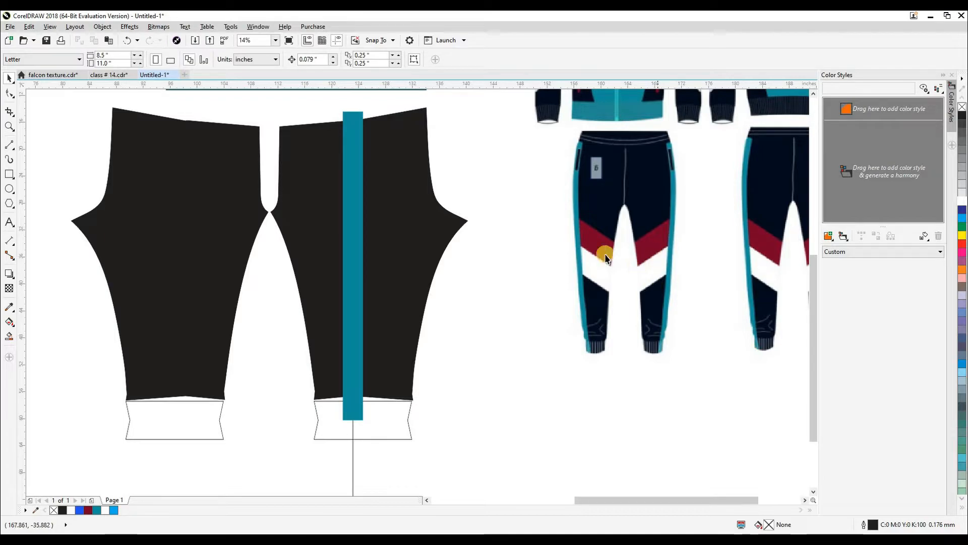
Draw a slanted three-point rectangle over the right crimson band of the reference trousers' front, about 11.9 by 9.5 inches overall.
{"action": "left_click_drag", "start_coordinate": [556, 273], "coordinate": [743, 279]}
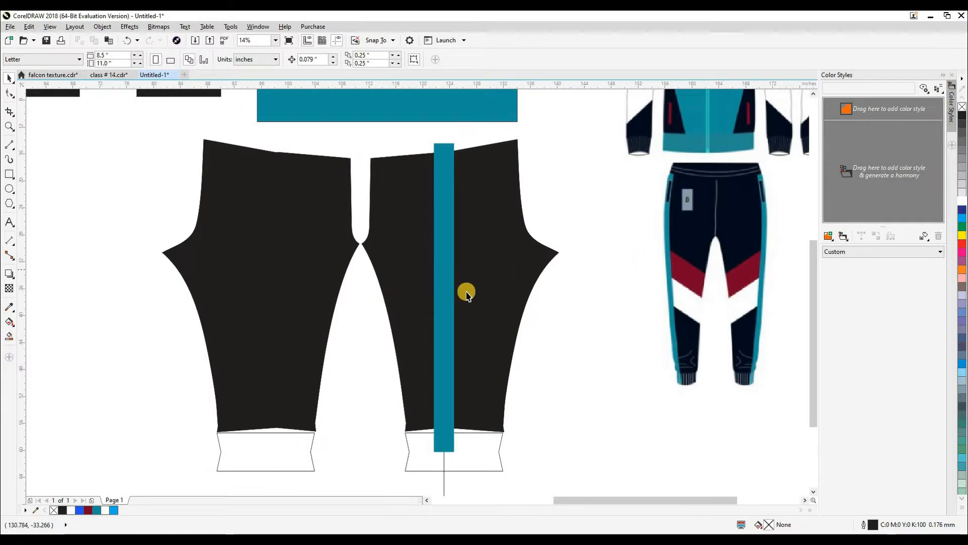
{"action": "left_click", "coordinate": [36, 183]}
{"action": "scroll", "coordinate": [759, 278], "scroll_direction": "up", "scroll_amount": 2}
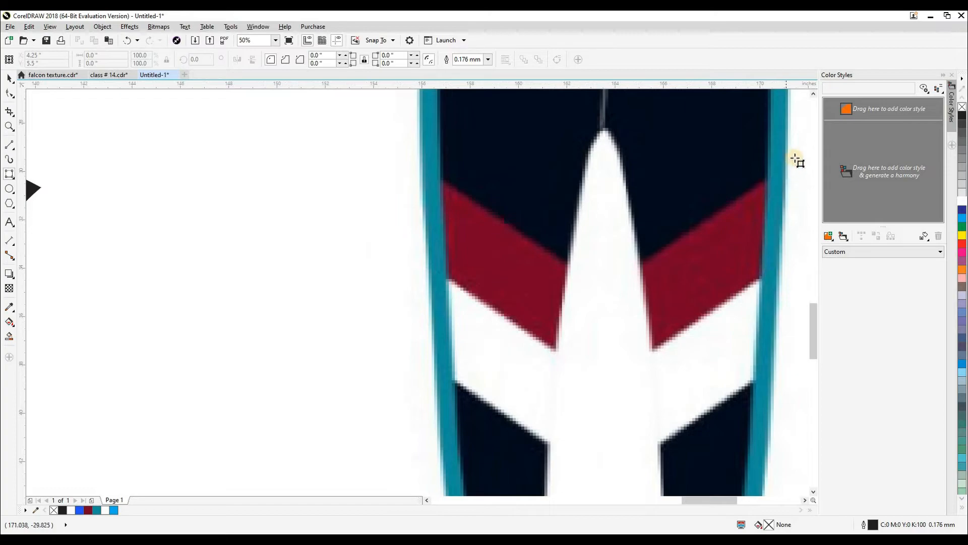
{"action": "left_click_drag", "start_coordinate": [675, 246], "coordinate": [564, 315]}
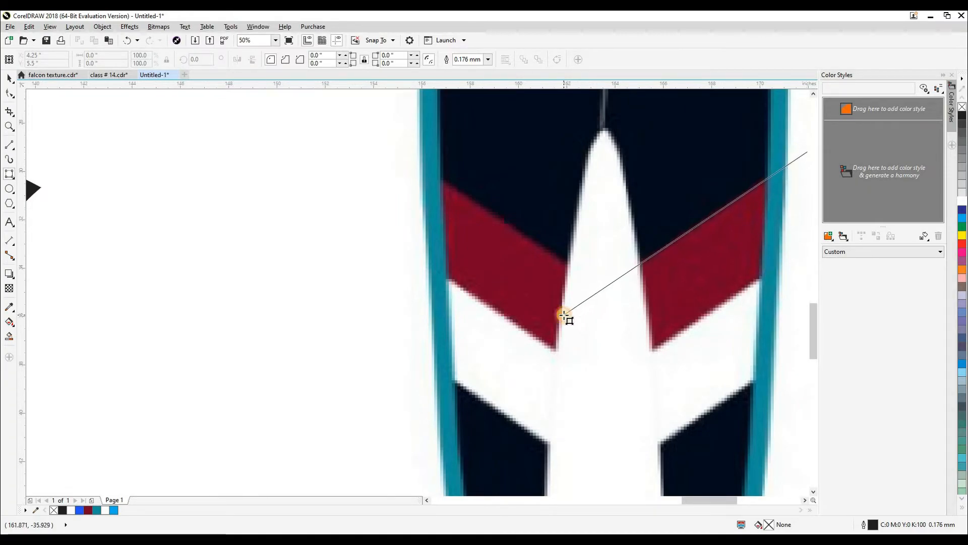
{"action": "left_click", "coordinate": [608, 382]}
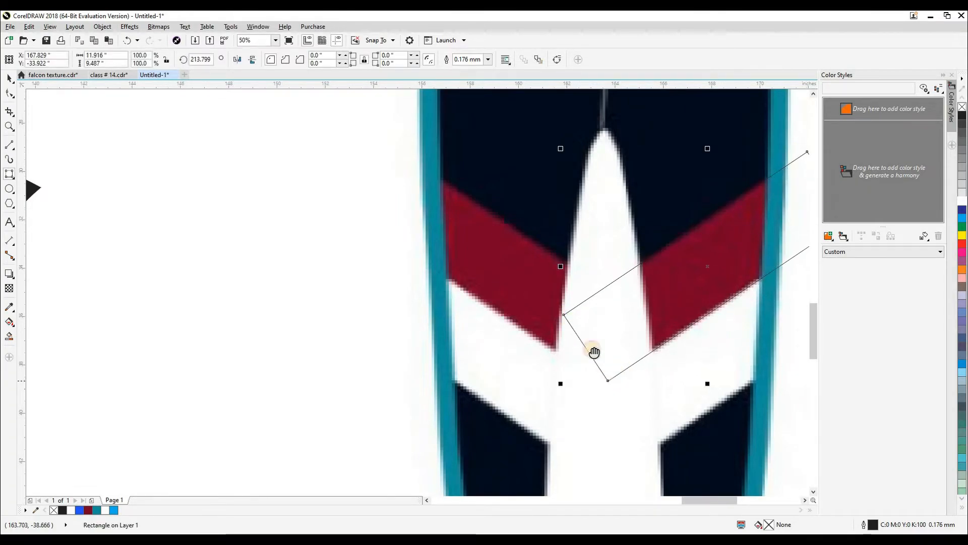
Duplicate the slanted rectangle directly below itself and move both rectangles onto the right trouser leg piece.
{"action": "key", "text": "space"}
{"action": "left_click_drag", "start_coordinate": [695, 257], "coordinate": [421, 261]}
{"action": "right_click", "coordinate": [701, 245]}
{"action": "left_click", "coordinate": [712, 231], "text": "shift"}
{"action": "scroll", "coordinate": [713, 231], "scroll_direction": "down", "scroll_amount": 2}
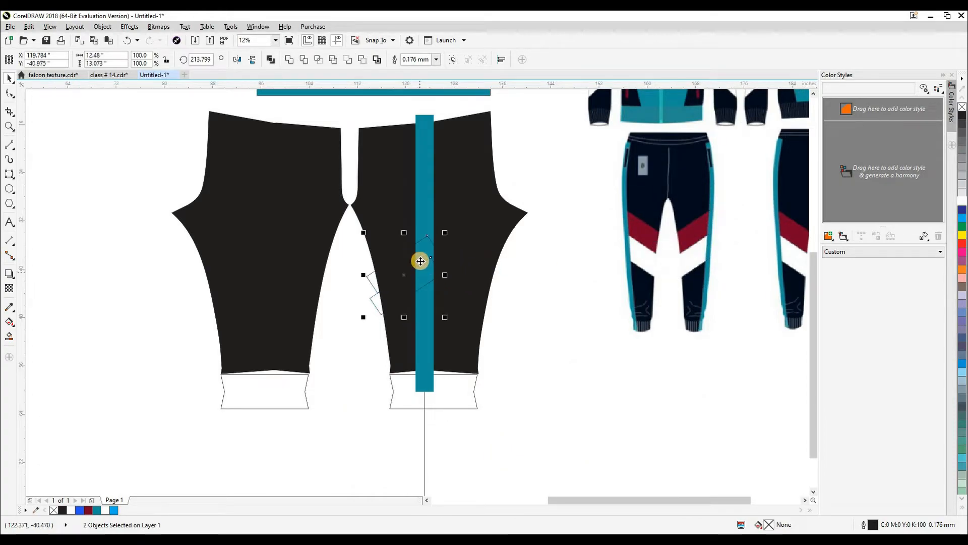
Scale both slanted rectangles to 134.9% and place them across the right trouser leg's left edge and the teal strip.
{"action": "scroll", "coordinate": [421, 260], "scroll_direction": "up", "scroll_amount": 1}
{"action": "left_click_drag", "start_coordinate": [468, 204], "coordinate": [493, 173]}
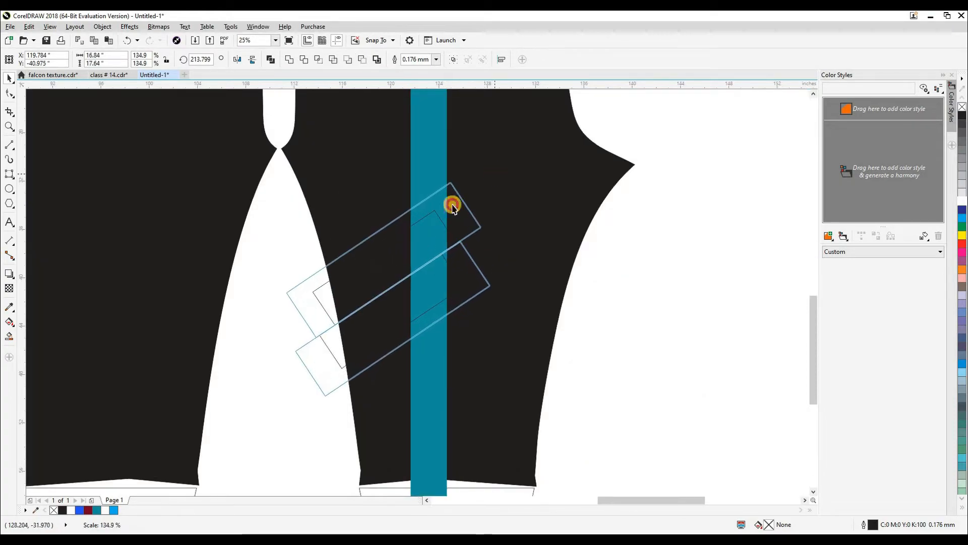
{"action": "left_click_drag", "start_coordinate": [363, 271], "coordinate": [374, 267]}
Fill the upper slanted rectangle with crimson and the lower one with white, and remove both outlines.
{"action": "scroll", "coordinate": [330, 356], "scroll_direction": "down", "scroll_amount": 1}
{"action": "left_click", "coordinate": [345, 285]}
{"action": "left_click", "coordinate": [89, 509]}
{"action": "left_click", "coordinate": [353, 316]}
{"action": "left_click_drag", "start_coordinate": [409, 297], "coordinate": [380, 277]}
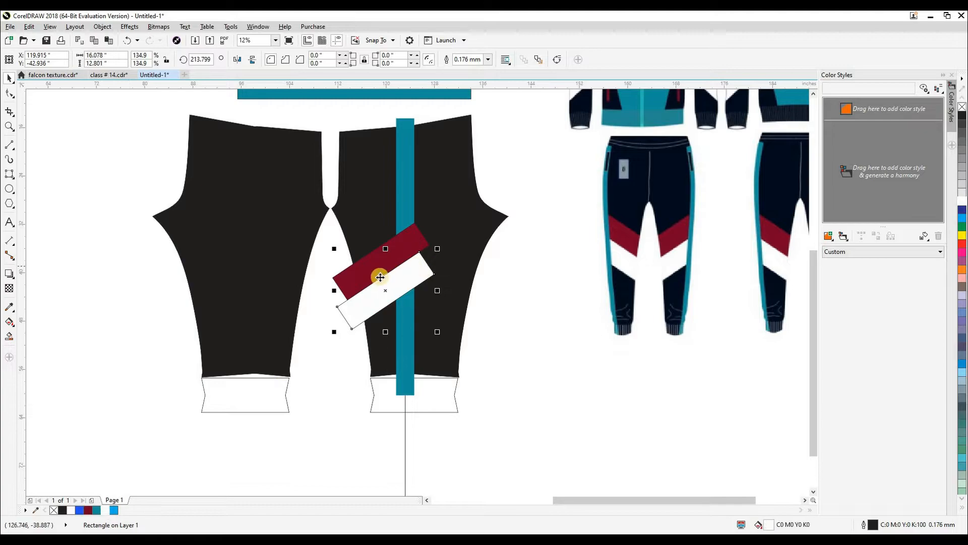
{"action": "left_click", "coordinate": [371, 273], "text": "shift"}
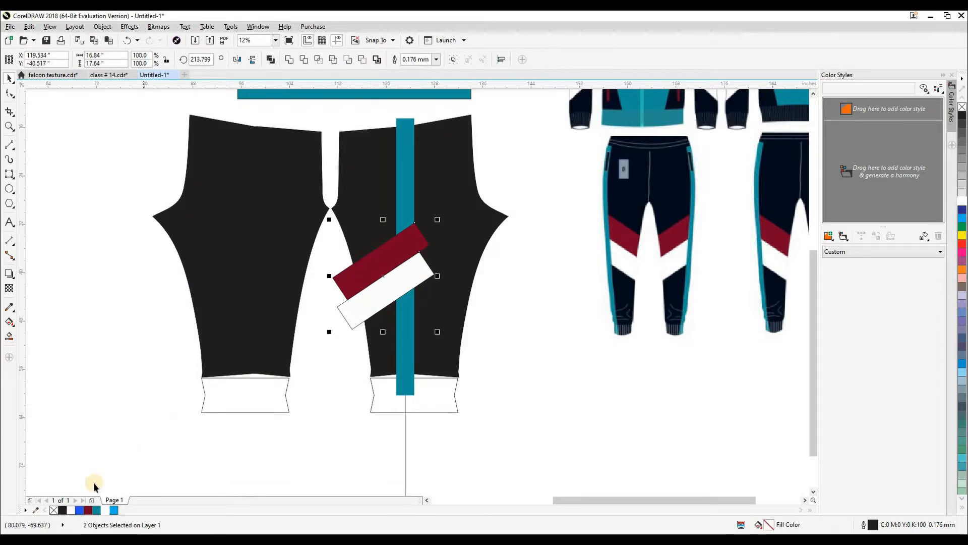
{"action": "left_click", "coordinate": [218, 430]}
Group the crimson and white slanted bands.
{"action": "left_click", "coordinate": [386, 286]}
{"action": "left_click", "coordinate": [381, 259], "text": "shift"}
{"action": "key", "text": "ctrl+g"}
Try to PowerClip the grouped bands inside the right trouser leg piece.
{"action": "left_click", "coordinate": [384, 227]}
{"action": "left_click", "coordinate": [502, 340]}
{"action": "key", "text": "Escape"}
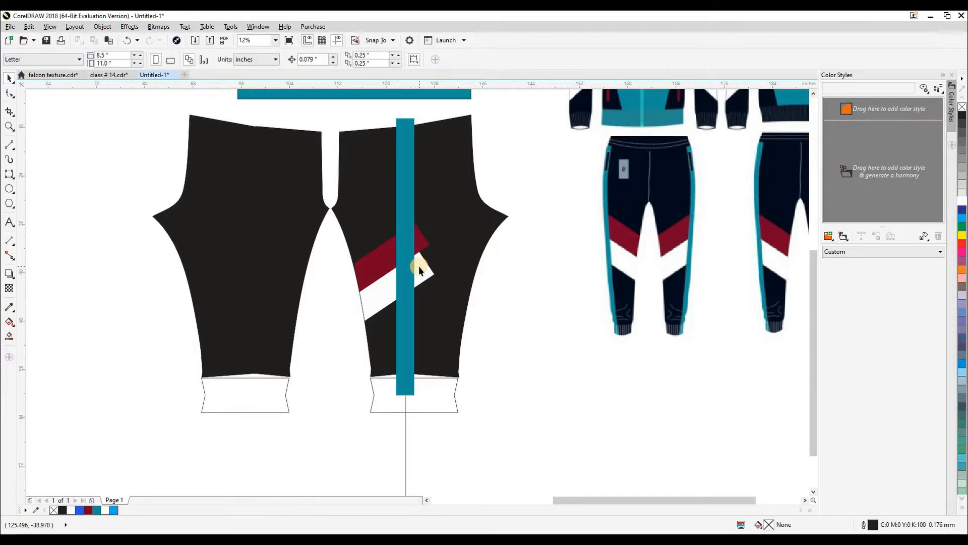
{"action": "key", "text": "ctrl+z"}
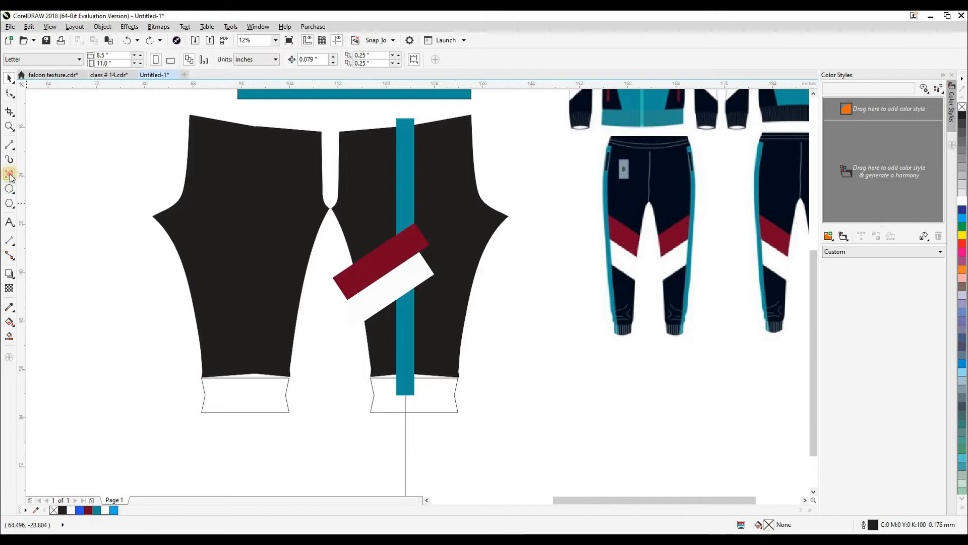
Draw a rectangle from the vertical line over the bands' right ends, trim the bands with it and delete it.
{"action": "left_click", "coordinate": [41, 175]}
{"action": "left_click_drag", "start_coordinate": [402, 199], "coordinate": [484, 331]}
{"action": "left_click", "coordinate": [377, 264], "text": "shift"}
{"action": "key", "text": "alt+c"}
{"action": "key", "text": "p"}
{"action": "key", "text": "t"}
{"action": "left_click", "coordinate": [510, 350]}
{"action": "left_click", "coordinate": [443, 317]}
{"action": "key", "text": "Delete"}
Bring the teal strip to the front of the trimmed bands.
{"action": "left_click", "coordinate": [408, 224]}
{"action": "key", "text": "shift+Page_Up"}
{"action": "left_click", "coordinate": [526, 303]}
Mirror a copy of the grouped bands to the other side of the vertical line, forming a chevron.
{"action": "left_click", "coordinate": [369, 283]}
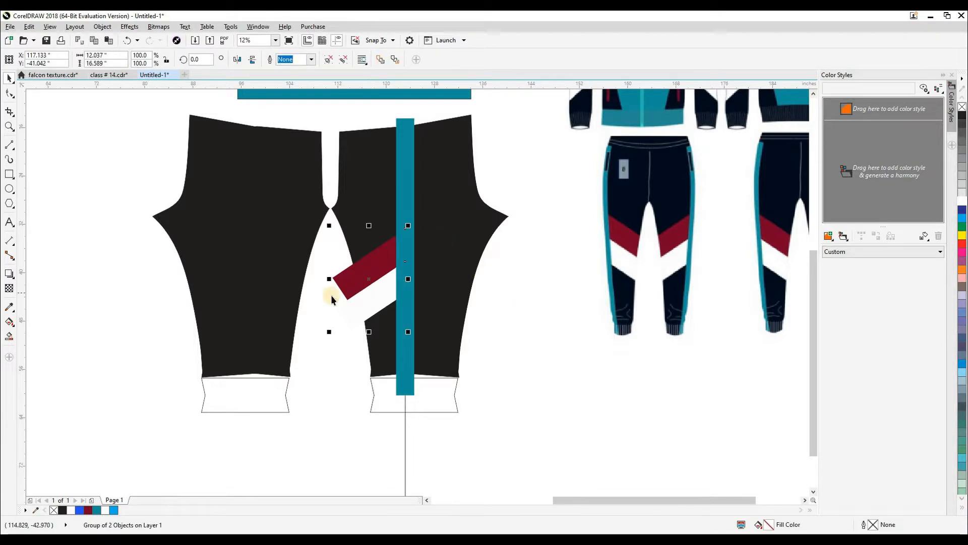
{"action": "left_click_drag", "start_coordinate": [329, 280], "coordinate": [431, 292]}
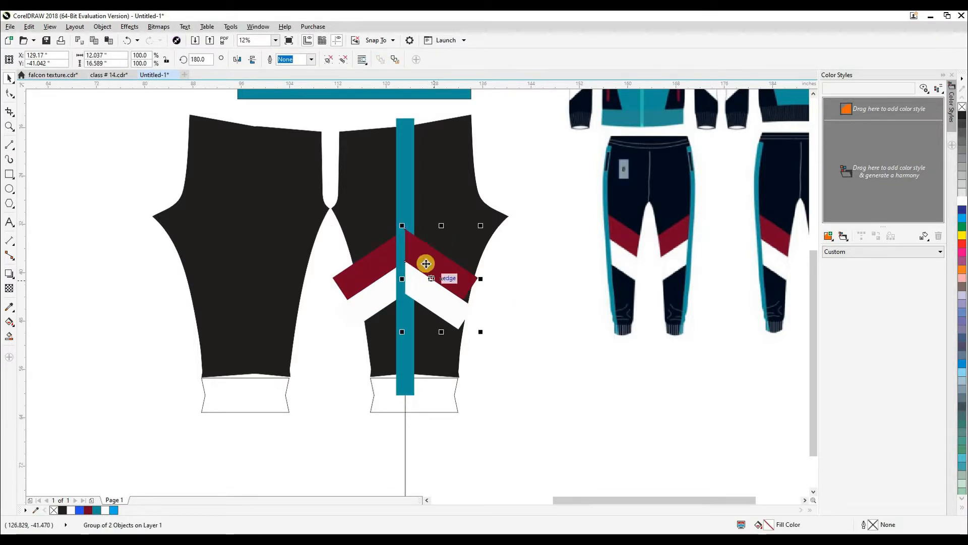
{"action": "key", "text": "shift+F9"}
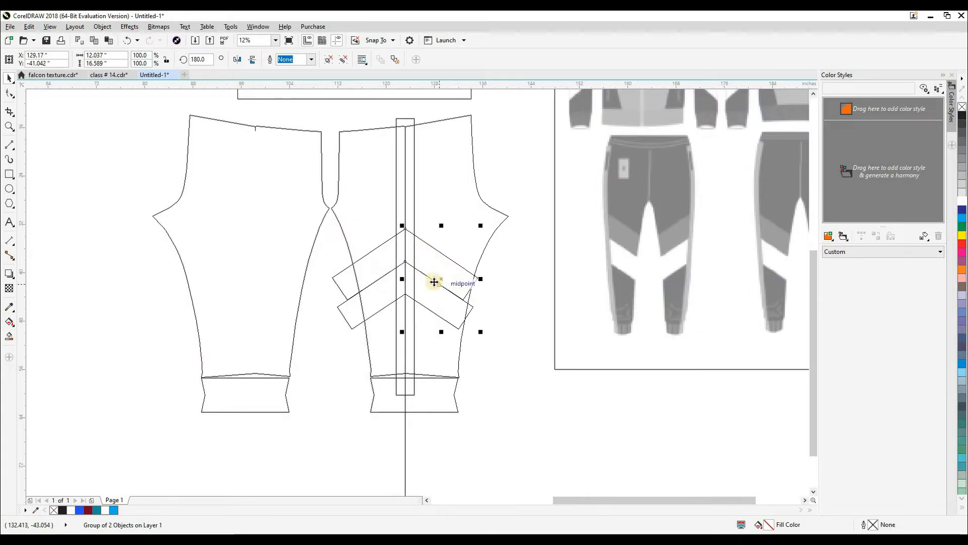
{"action": "scroll", "coordinate": [425, 277], "scroll_direction": "up", "scroll_amount": 2}
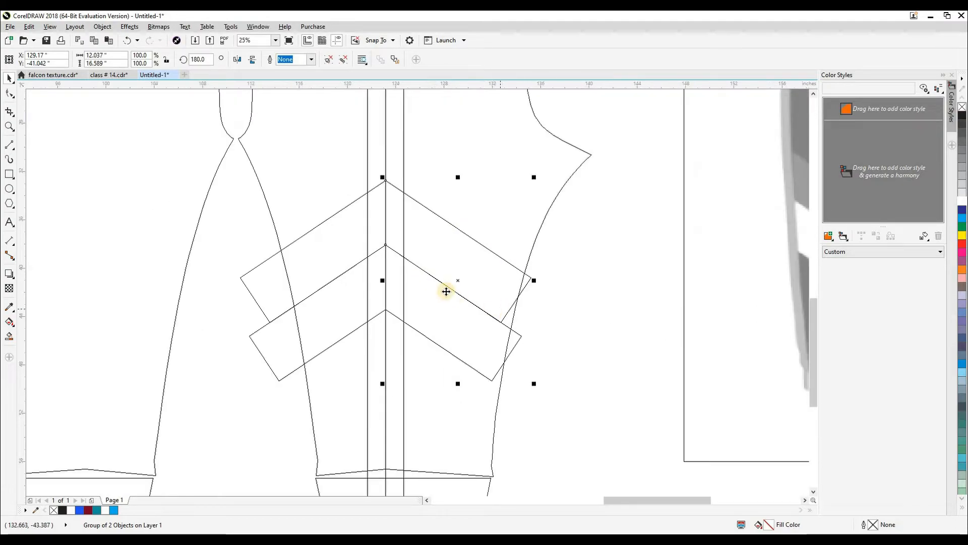
{"action": "key", "text": "shift+F9"}
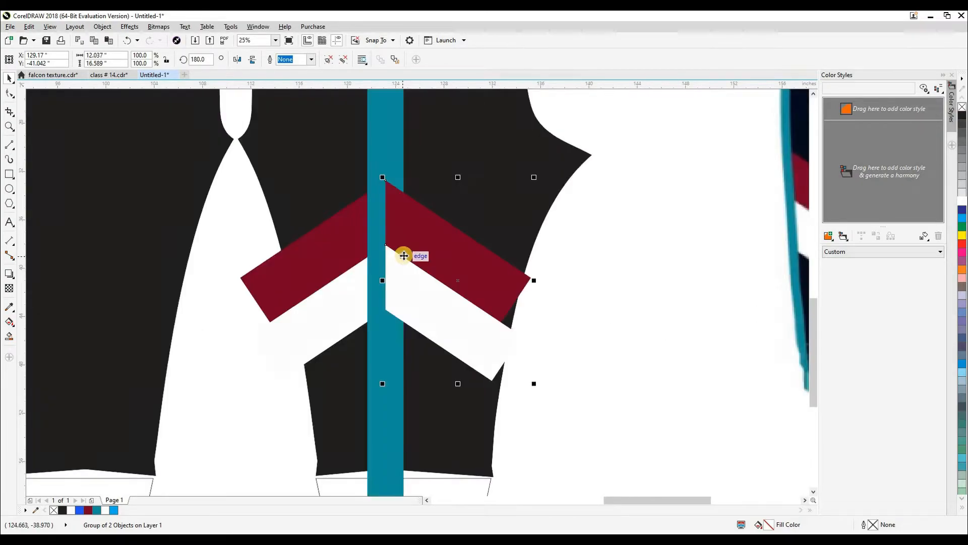
Ungroup the mirrored bands and extend the crimson band's lower outer corner beyond the trouser leg's right edge.
{"action": "left_click", "coordinate": [544, 331]}
{"action": "left_click", "coordinate": [489, 292]}
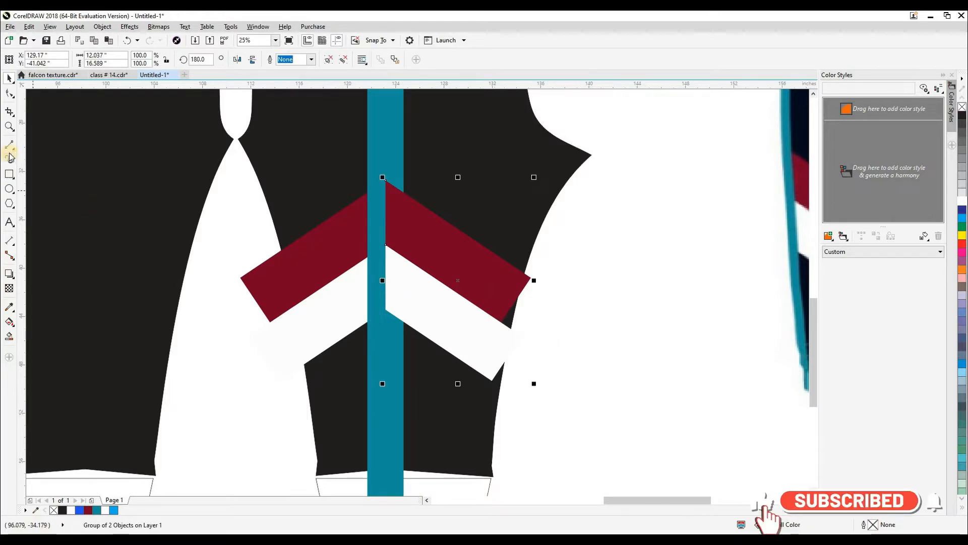
{"action": "left_click", "coordinate": [9, 93]}
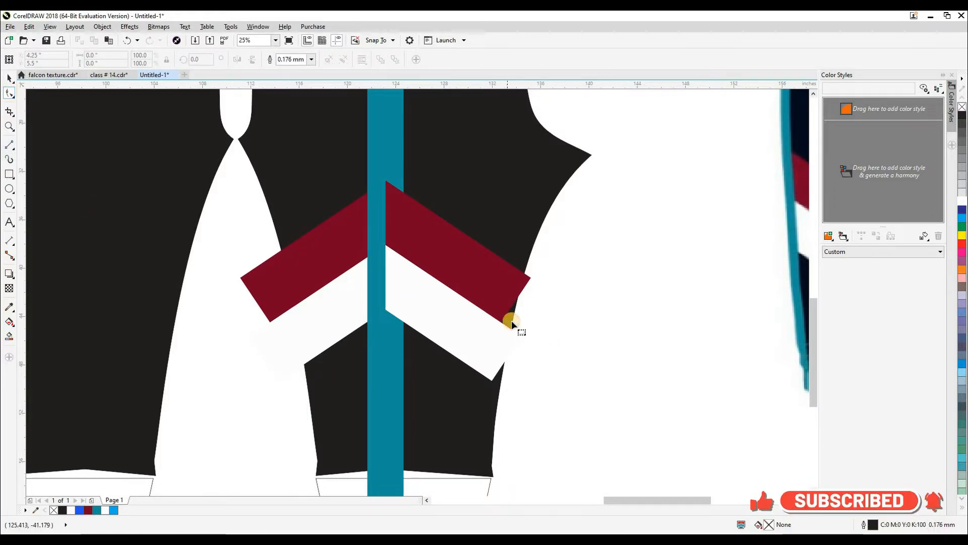
{"action": "scroll", "coordinate": [511, 320], "scroll_direction": "up", "scroll_amount": 2}
{"action": "key", "text": "space"}
{"action": "left_click", "coordinate": [578, 331]}
{"action": "left_click", "coordinate": [488, 278]}
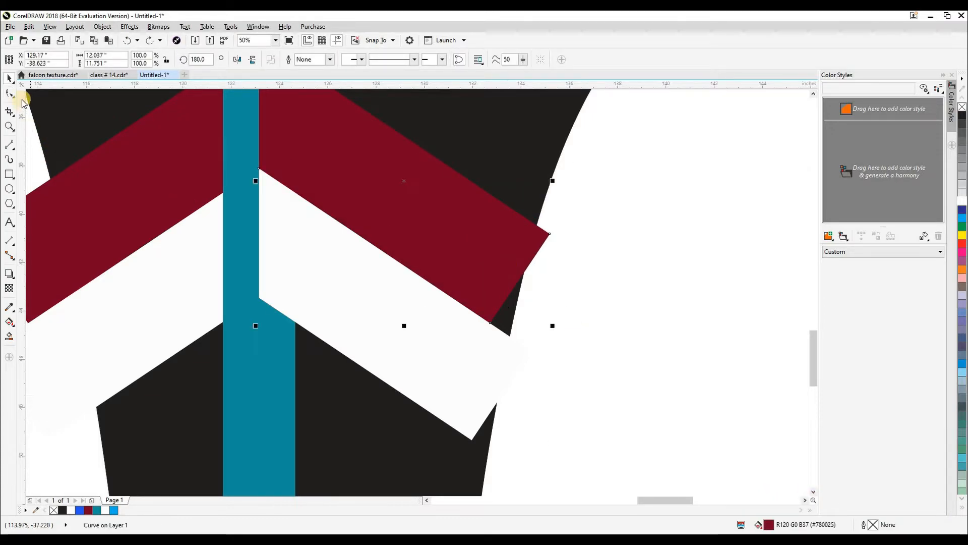
{"action": "key", "text": "F10"}
{"action": "left_click_drag", "start_coordinate": [492, 323], "coordinate": [525, 353]}
Extend the mirrored white band's lower outer corner along its slant beyond the trouser leg's right edge.
{"action": "left_click", "coordinate": [461, 396]}
{"action": "left_click_drag", "start_coordinate": [458, 440], "coordinate": [458, 390]}
{"action": "scroll", "coordinate": [457, 388], "scroll_direction": "up", "scroll_amount": 1}
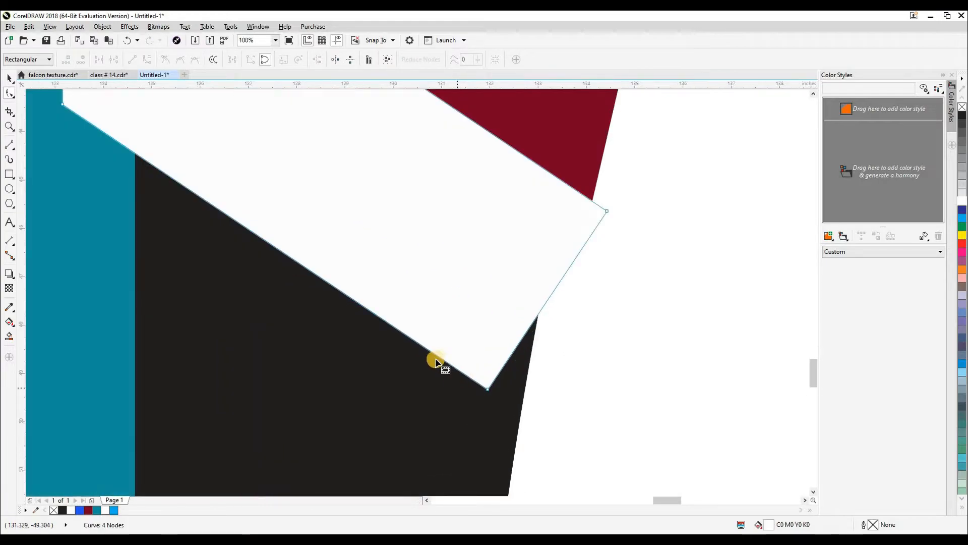
{"action": "double_click", "coordinate": [464, 374]}
{"action": "left_click_drag", "start_coordinate": [491, 387], "coordinate": [569, 438]}
{"action": "scroll", "coordinate": [592, 402], "scroll_direction": "down", "scroll_amount": 2}
{"action": "key", "text": "space"}
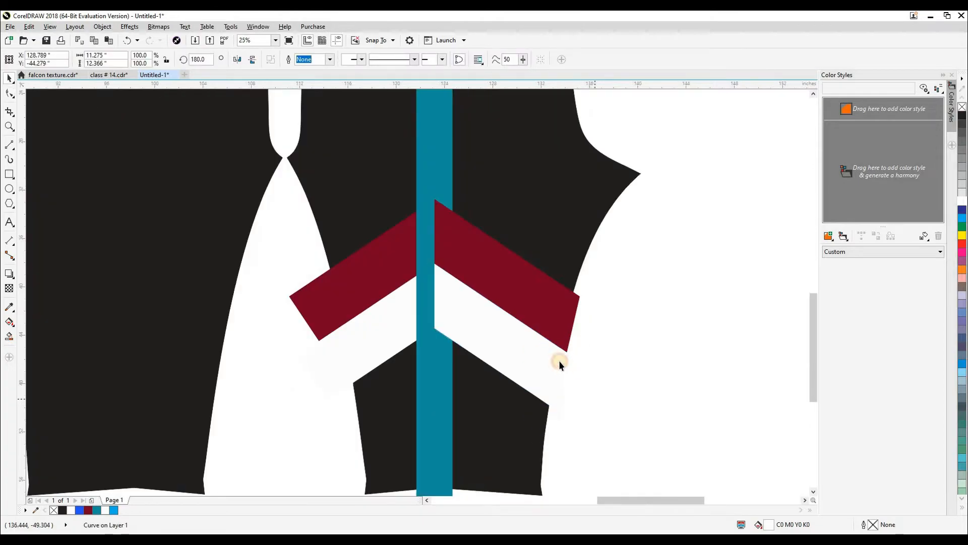
PowerClip the crimson and white bands on both sides of the teal strip inside the right trouser leg piece.
{"action": "left_click", "coordinate": [549, 246], "text": "shift"}
{"action": "left_click", "coordinate": [644, 324]}
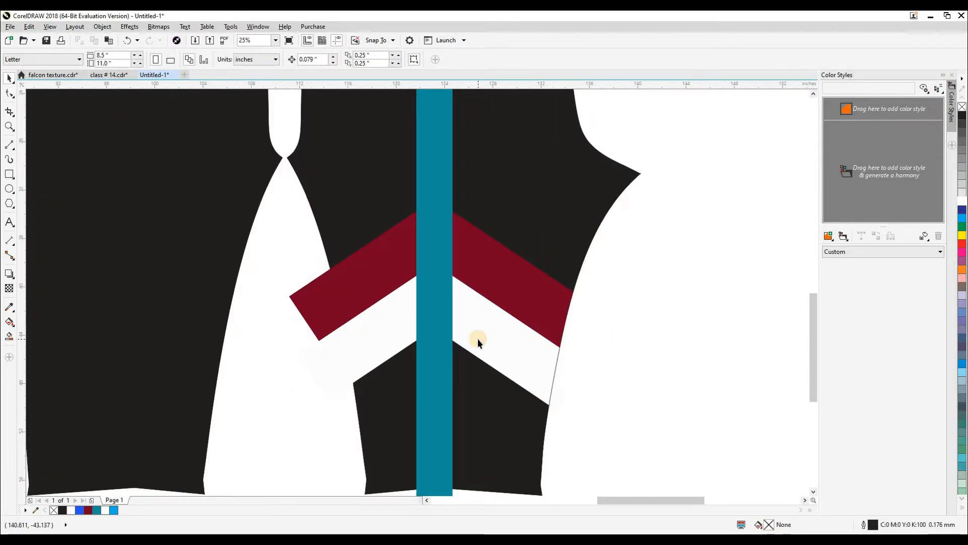
{"action": "scroll", "coordinate": [477, 338], "scroll_direction": "down", "scroll_amount": 2}
{"action": "left_click", "coordinate": [451, 324]}
{"action": "left_click", "coordinate": [450, 284]}
{"action": "left_click", "coordinate": [527, 360]}
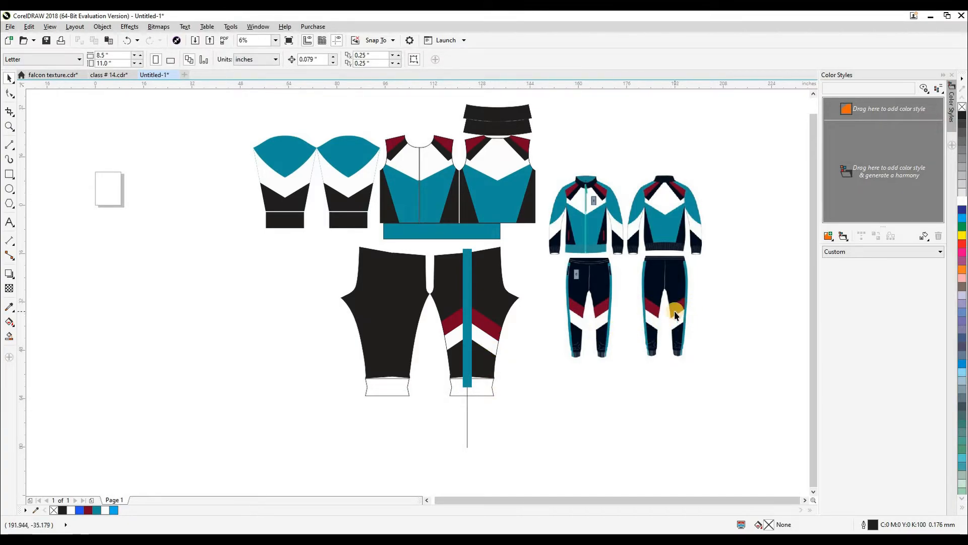
PowerClip the teal strip inside the right trouser leg piece.
{"action": "left_click", "coordinate": [468, 380]}
{"action": "key", "text": "ctrl+w"}
{"action": "left_click", "coordinate": [480, 282]}
{"action": "left_click", "coordinate": [528, 357]}
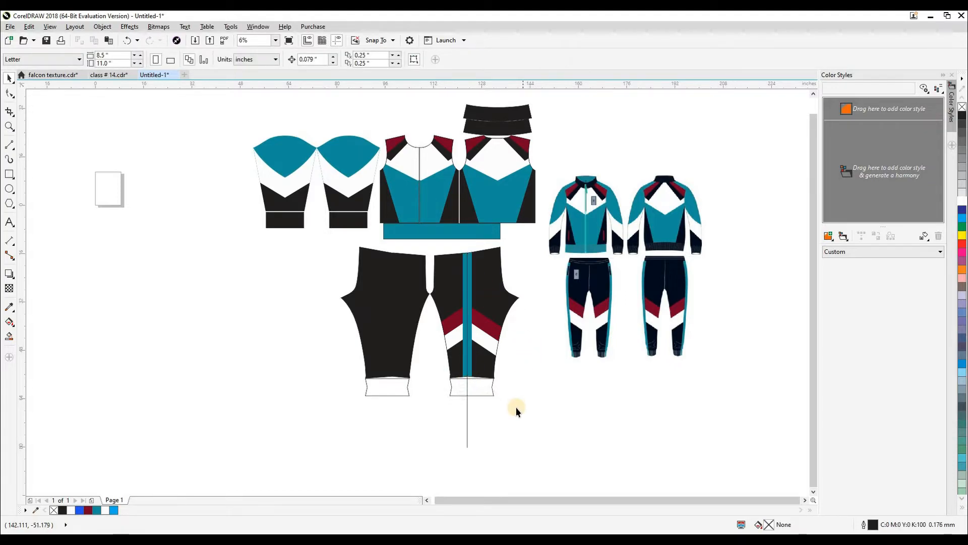
Fill the right trouser leg's cuff with black and move it slightly down from the leg.
{"action": "left_click", "coordinate": [476, 398]}
{"action": "scroll", "coordinate": [588, 358], "scroll_direction": "up", "scroll_amount": 3}
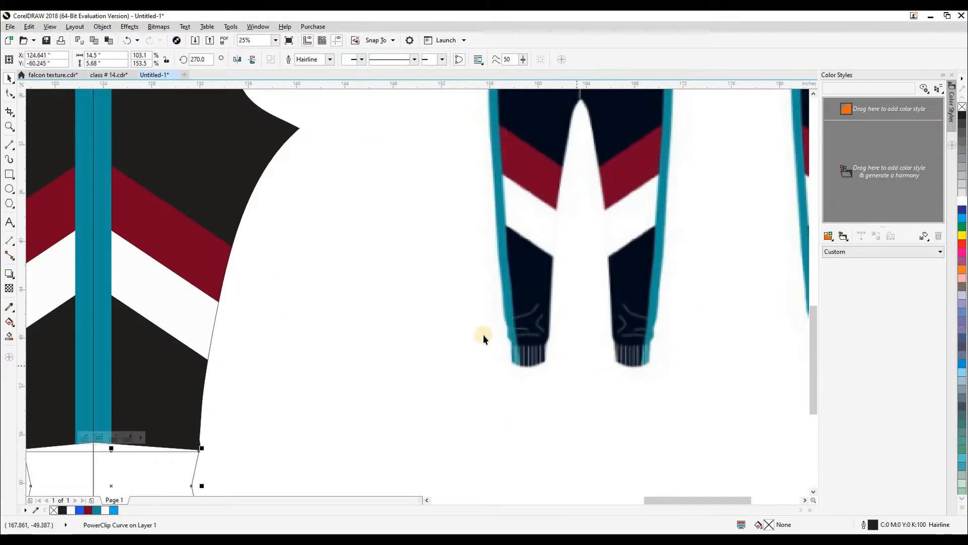
{"action": "scroll", "coordinate": [519, 347], "scroll_direction": "down", "scroll_amount": 3}
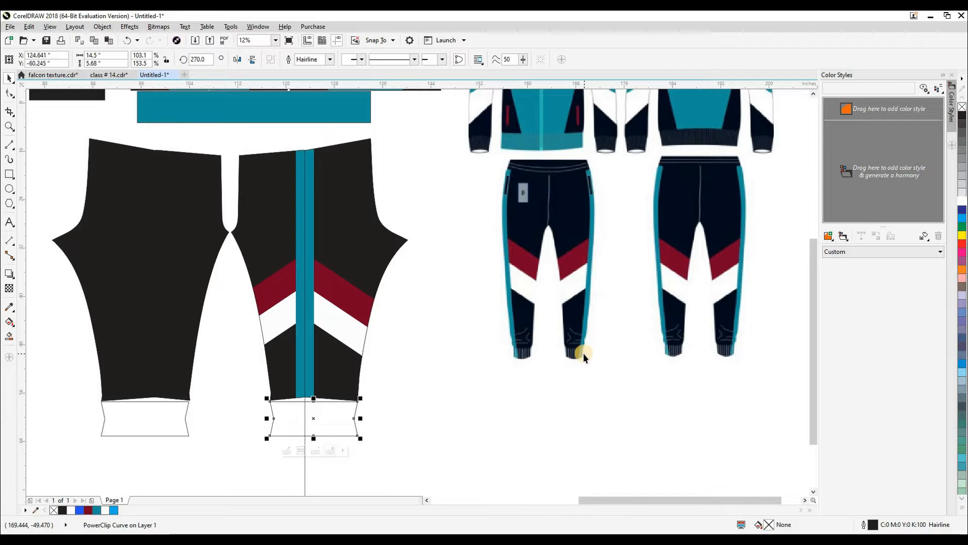
{"action": "left_click", "coordinate": [63, 511]}
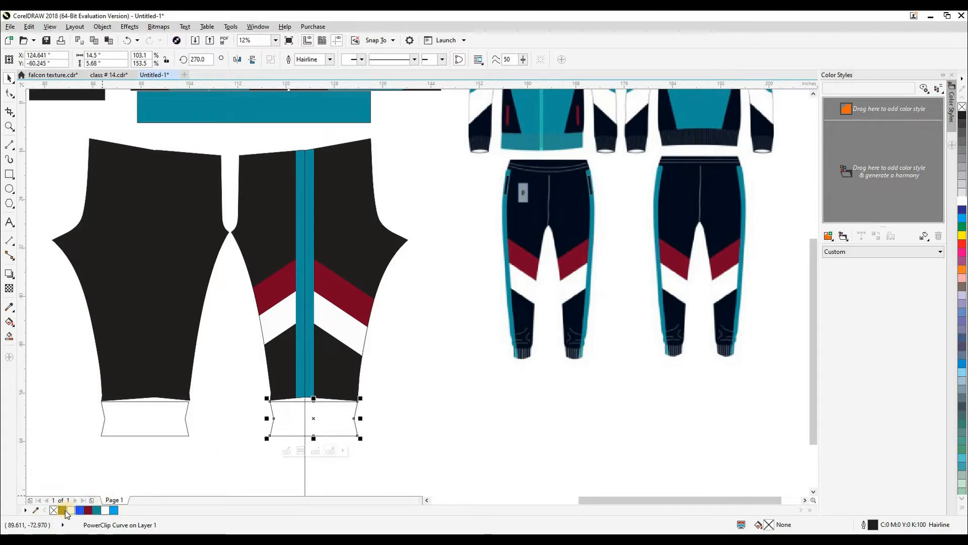
{"action": "left_click", "coordinate": [389, 410]}
{"action": "left_click_drag", "start_coordinate": [323, 411], "coordinate": [323, 416]}
Delete the vertical line running through the right trouser leg and its cuff.
{"action": "left_click", "coordinate": [492, 376]}
{"action": "left_click_drag", "start_coordinate": [515, 362], "coordinate": [600, 356]}
{"action": "left_click", "coordinate": [421, 417]}
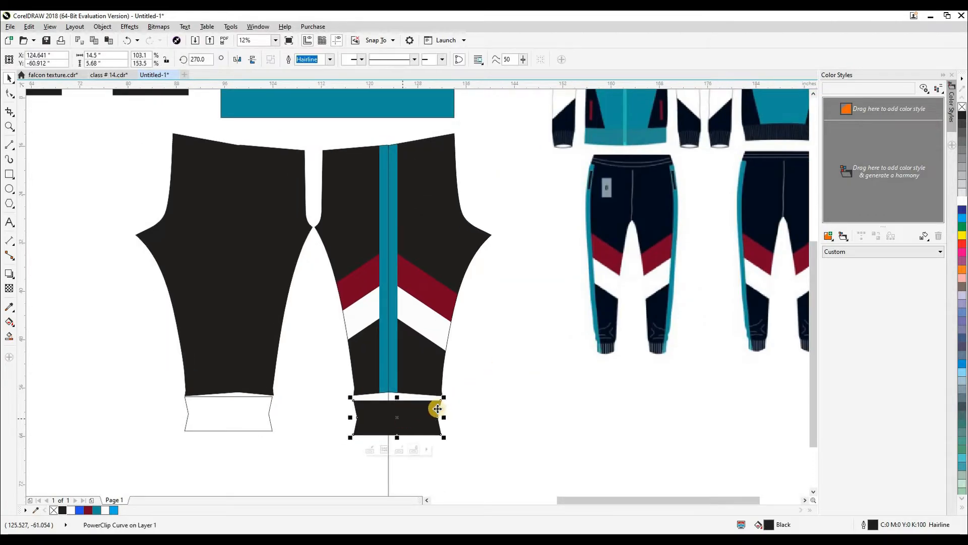
{"action": "left_click", "coordinate": [388, 461]}
{"action": "left_click", "coordinate": [522, 387]}
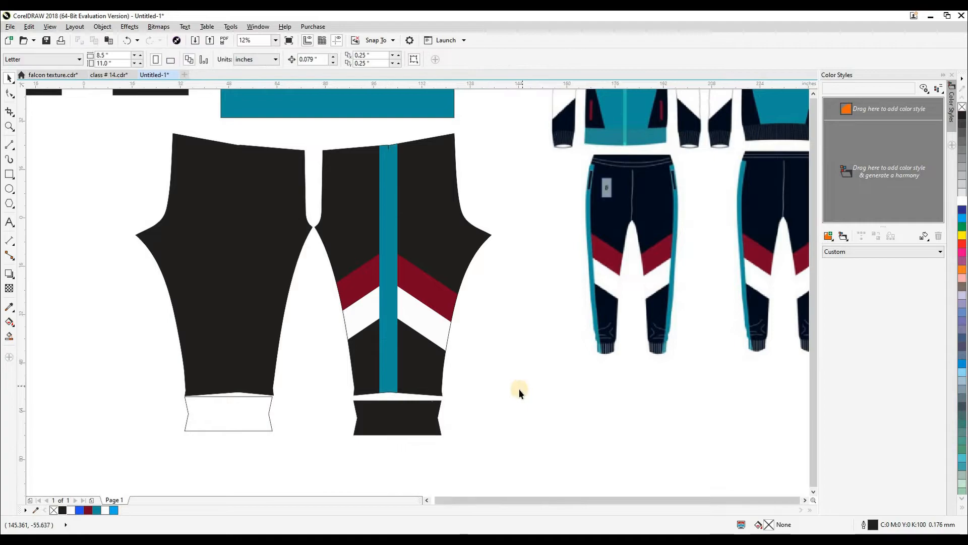
{"action": "scroll", "coordinate": [519, 391], "scroll_direction": "down", "scroll_amount": 2}
{"action": "scroll", "coordinate": [458, 400], "scroll_direction": "up", "scroll_amount": 2}
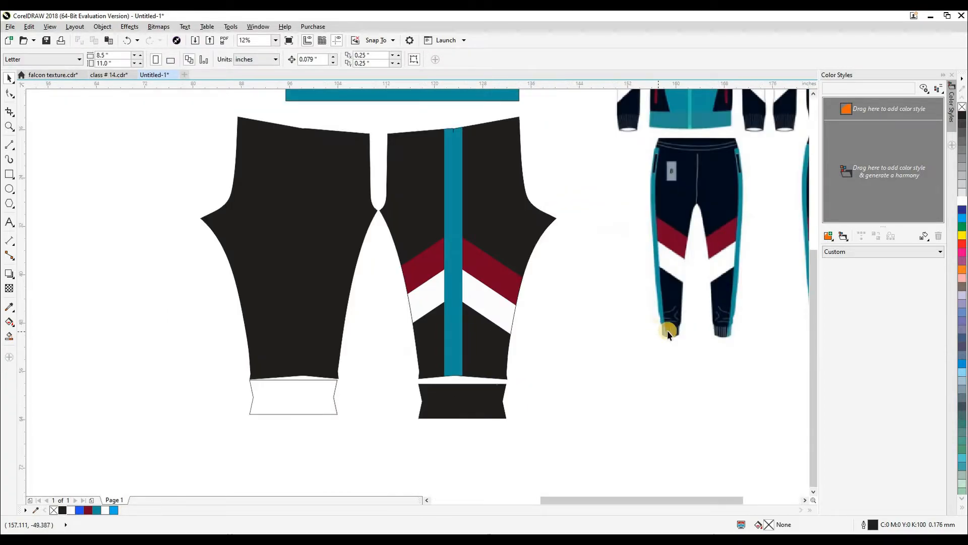
{"action": "scroll", "coordinate": [664, 328], "scroll_direction": "up", "scroll_amount": 2}
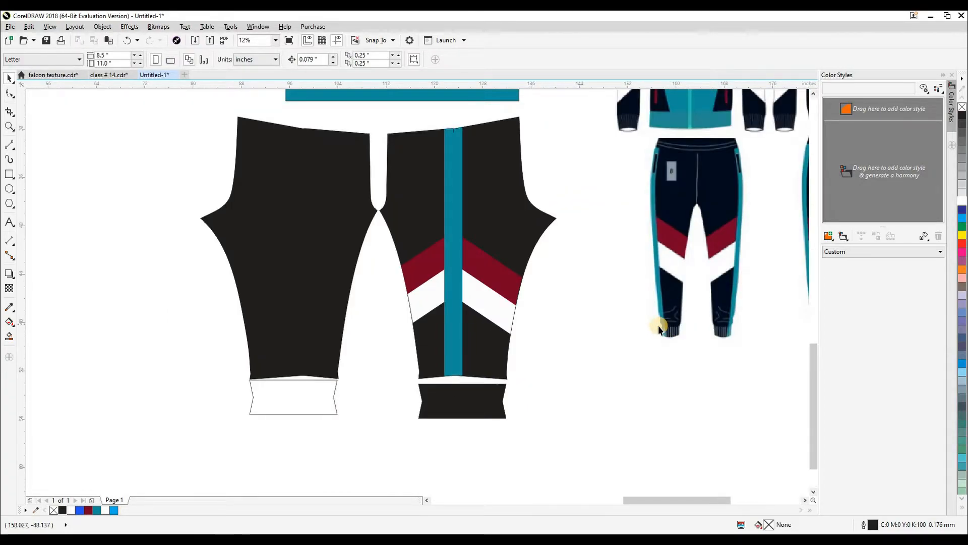
{"action": "scroll", "coordinate": [646, 329], "scroll_direction": "down", "scroll_amount": 2}
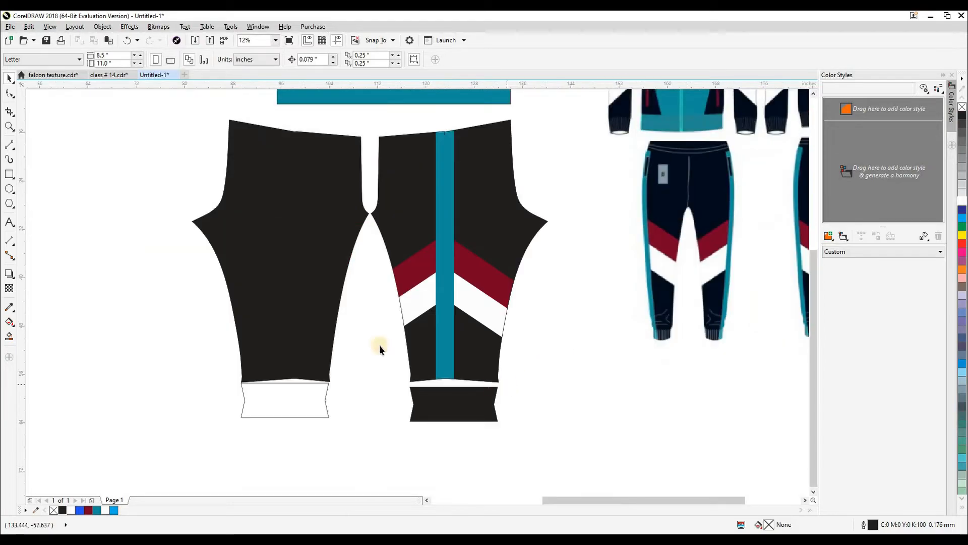
Delete the plain left trouser leg piece and its unfilled cuff.
{"action": "left_click", "coordinate": [291, 348]}
{"action": "key", "text": "Delete"}
{"action": "left_click", "coordinate": [292, 393]}
{"action": "key", "text": "Delete"}
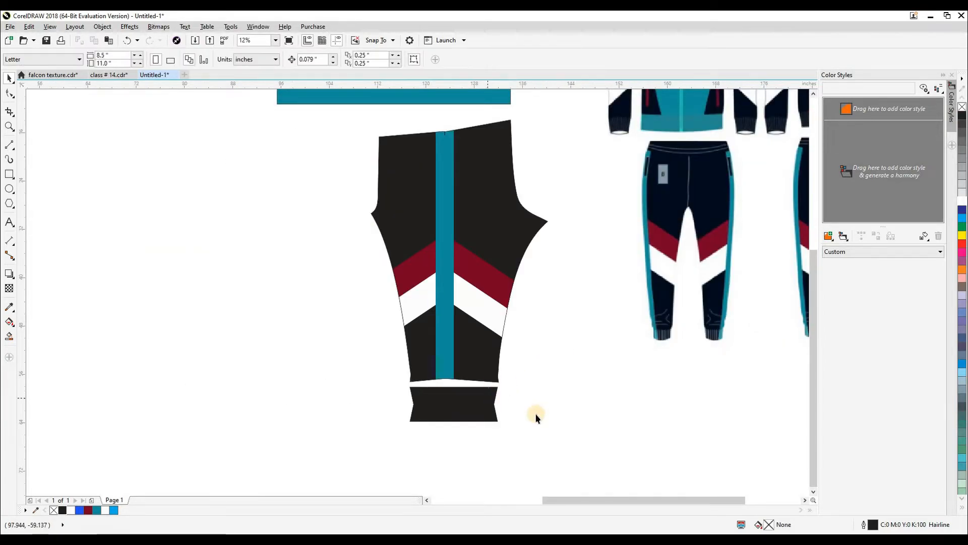
Place a horizontally mirrored copy of the finished right trouser leg and cuff beside it as the left leg.
{"action": "left_click", "coordinate": [432, 307]}
{"action": "left_click_drag", "start_coordinate": [548, 269], "coordinate": [357, 283]}
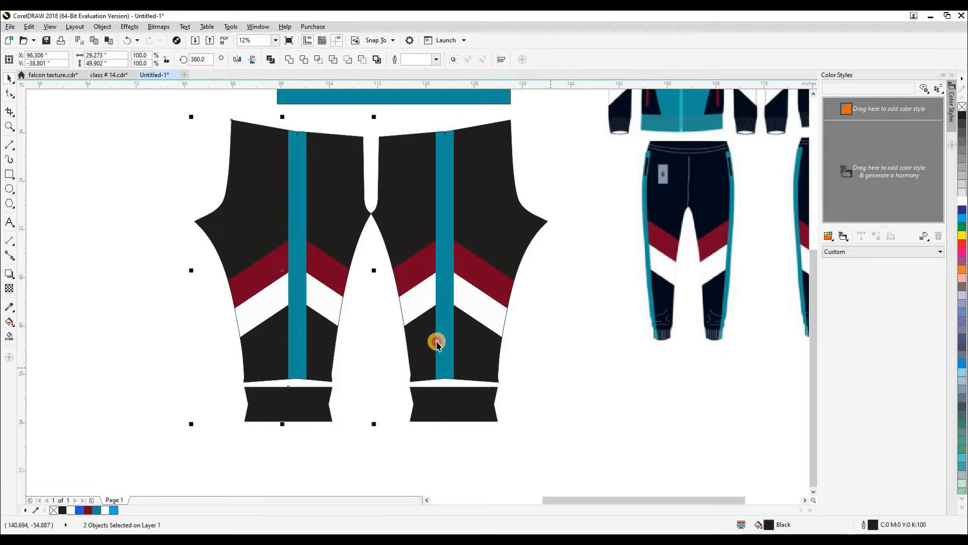
{"action": "left_click", "coordinate": [372, 312]}
Move both trouser legs and their cuffs together so they sit directly beneath the jacket body and hem band.
{"action": "scroll", "coordinate": [372, 313], "scroll_direction": "down", "scroll_amount": 2}
{"action": "left_click_drag", "start_coordinate": [438, 383], "coordinate": [272, 244]}
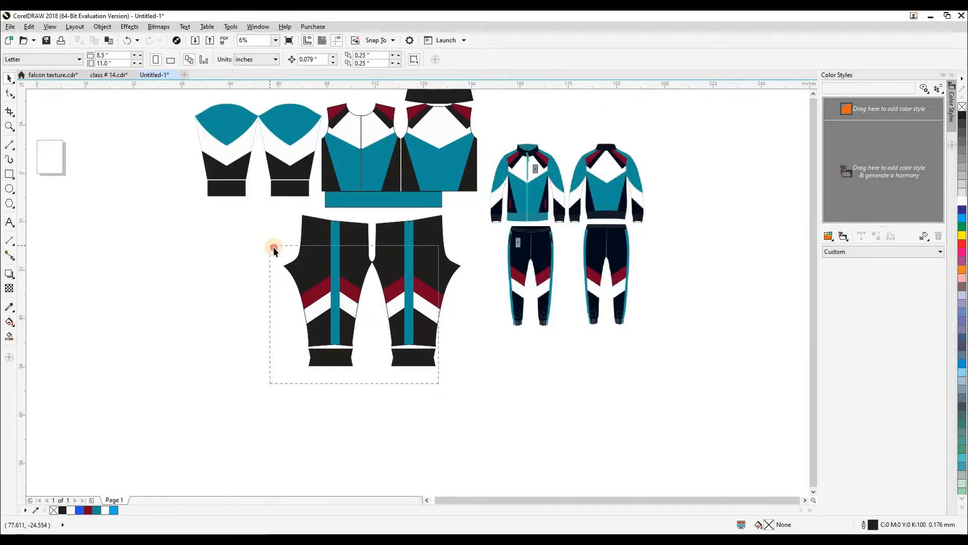
{"action": "left_click_drag", "start_coordinate": [331, 268], "coordinate": [345, 261]}
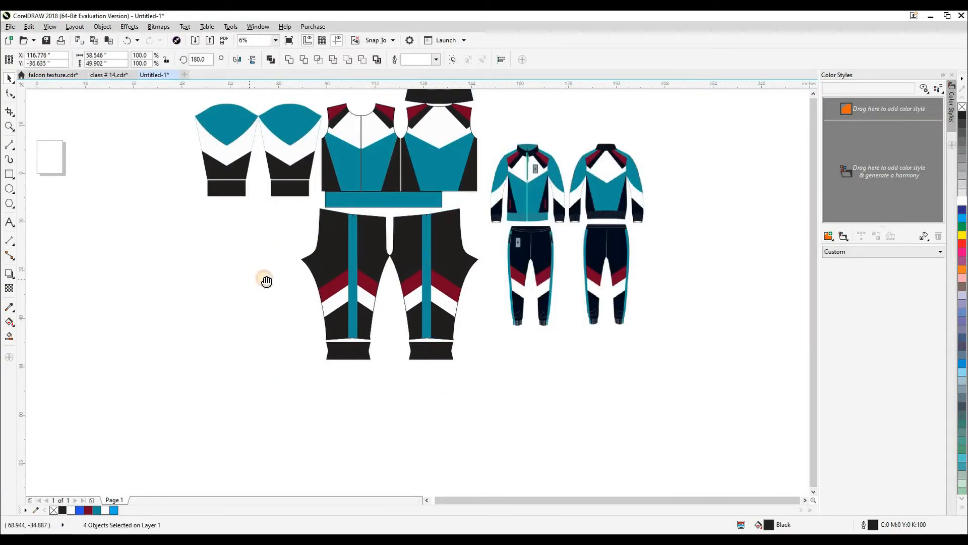
{"action": "left_click", "coordinate": [266, 281]}
{"action": "left_click_drag", "start_coordinate": [265, 281], "coordinate": [273, 308]}
{"action": "key", "text": "z"}
{"action": "left_click_drag", "start_coordinate": [182, 104], "coordinate": [726, 426]}
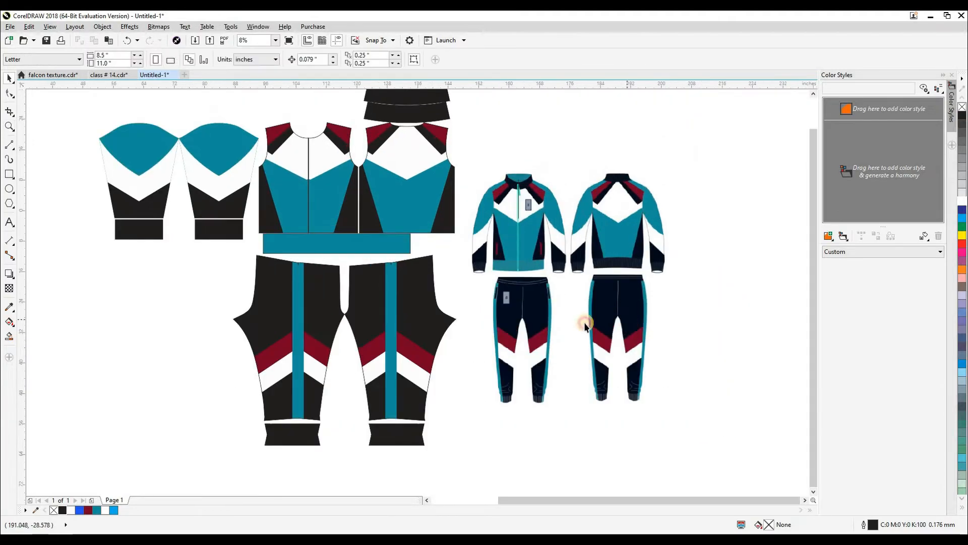
Unlock the tracksuit reference image and move it to the other side of the pattern pieces, beside the sleeves.
{"action": "left_click_drag", "start_coordinate": [584, 323], "coordinate": [691, 305]}
{"action": "scroll", "coordinate": [691, 306], "scroll_direction": "down", "scroll_amount": 1}
{"action": "right_click", "coordinate": [703, 294]}
{"action": "left_click", "coordinate": [719, 326]}
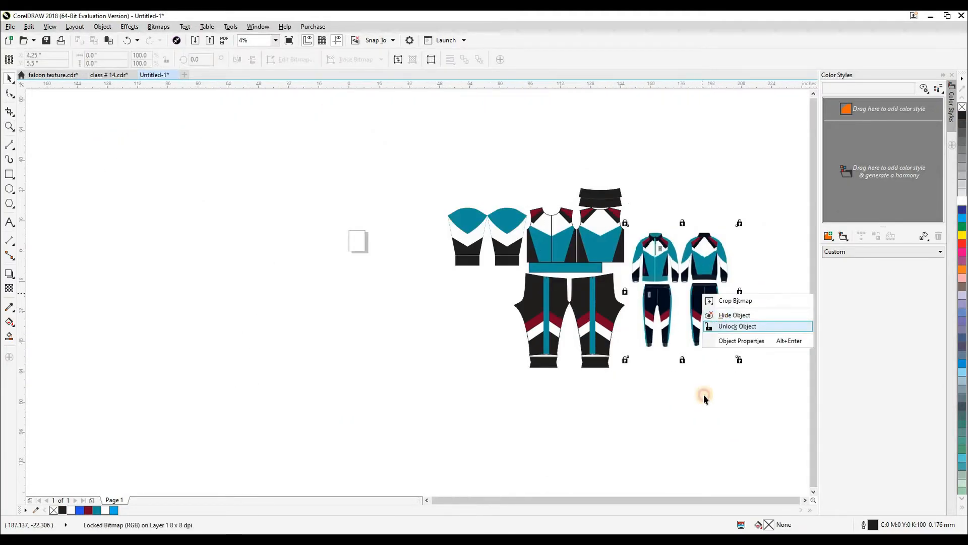
{"action": "left_click", "coordinate": [705, 396]}
{"action": "left_click_drag", "start_coordinate": [480, 362], "coordinate": [437, 306]}
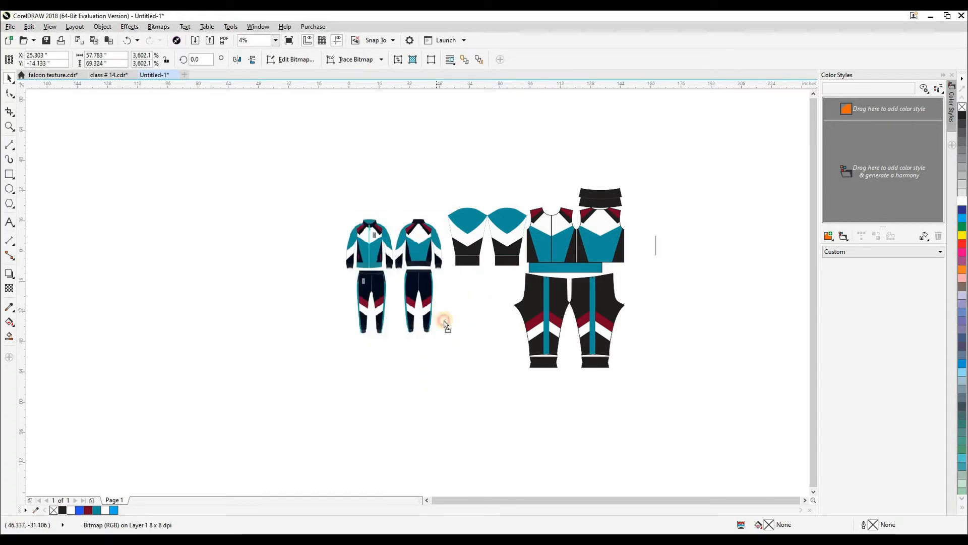
Delete the stray vertical line remaining where the reference image used to be.
{"action": "key", "text": "z"}
{"action": "left_click_drag", "start_coordinate": [329, 161], "coordinate": [656, 382]}
{"action": "left_click_drag", "start_coordinate": [696, 208], "coordinate": [747, 305]}
{"action": "key", "text": "Delete"}
{"action": "left_click_drag", "start_coordinate": [689, 333], "coordinate": [697, 310]}
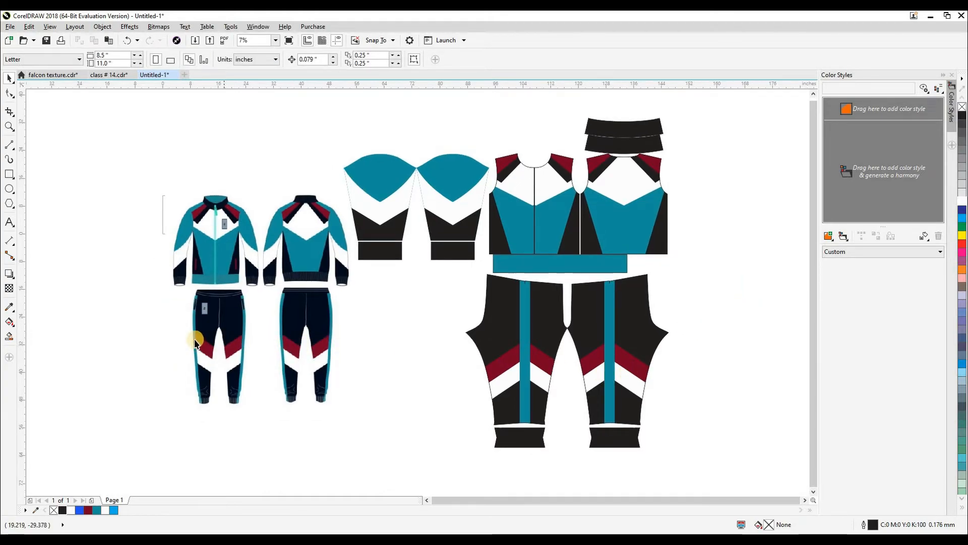
Try moving the right trouser leg to the other side of the left leg, and undo the move.
{"action": "left_click_drag", "start_coordinate": [642, 379], "coordinate": [463, 359]}
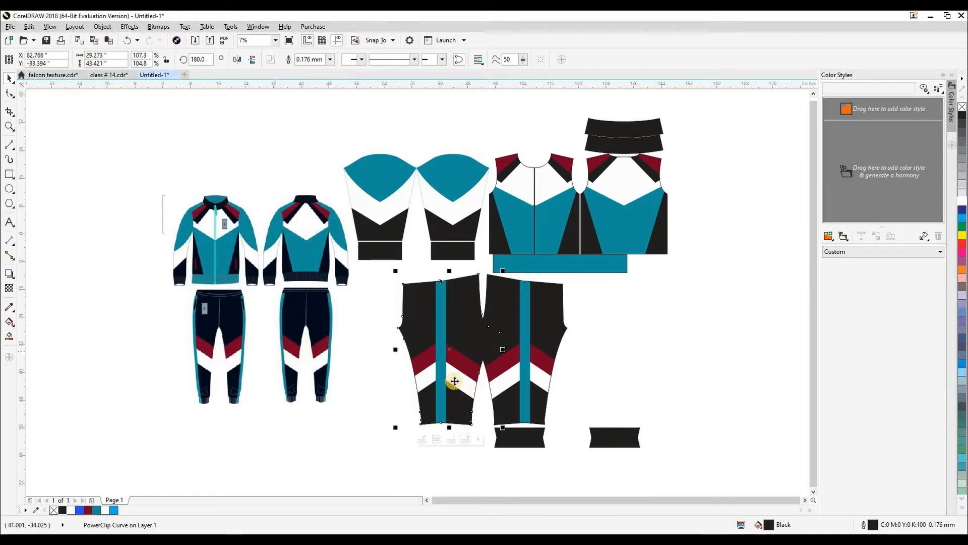
{"action": "key", "text": "ctrl+z"}
{"action": "left_click", "coordinate": [435, 380]}
{"action": "left_click_drag", "start_coordinate": [435, 380], "coordinate": [448, 386]}
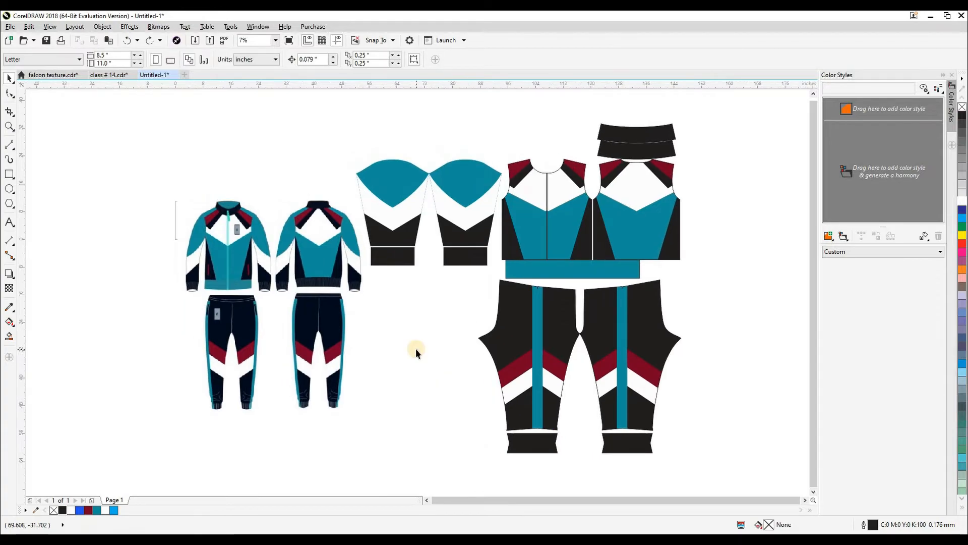
{"action": "key", "text": "z"}
{"action": "left_click_drag", "start_coordinate": [159, 110], "coordinate": [721, 458]}
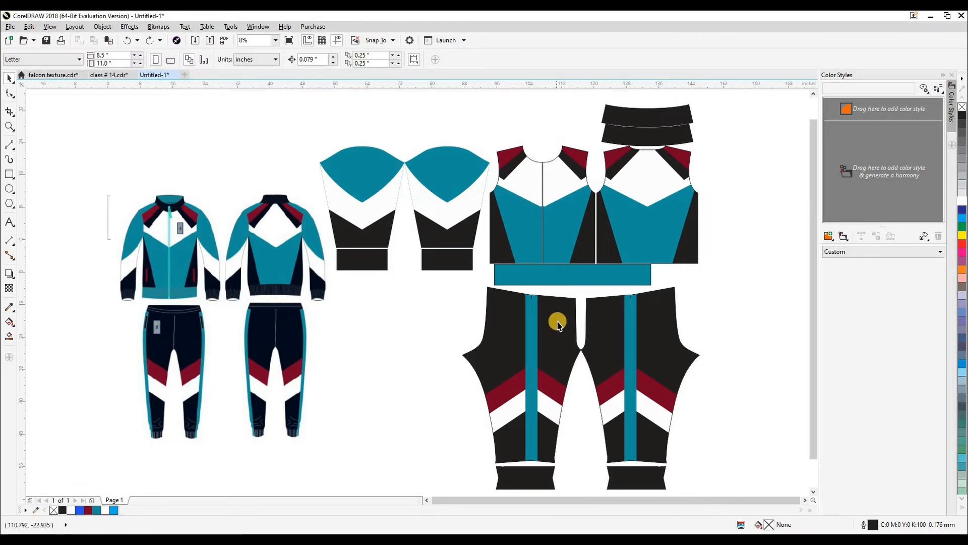
Draw a white-filled rectangle about 2.8 by 6.4 inches on the left trouser leg, just right of the teal strip.
{"action": "scroll", "coordinate": [558, 324], "scroll_direction": "up", "scroll_amount": 3}
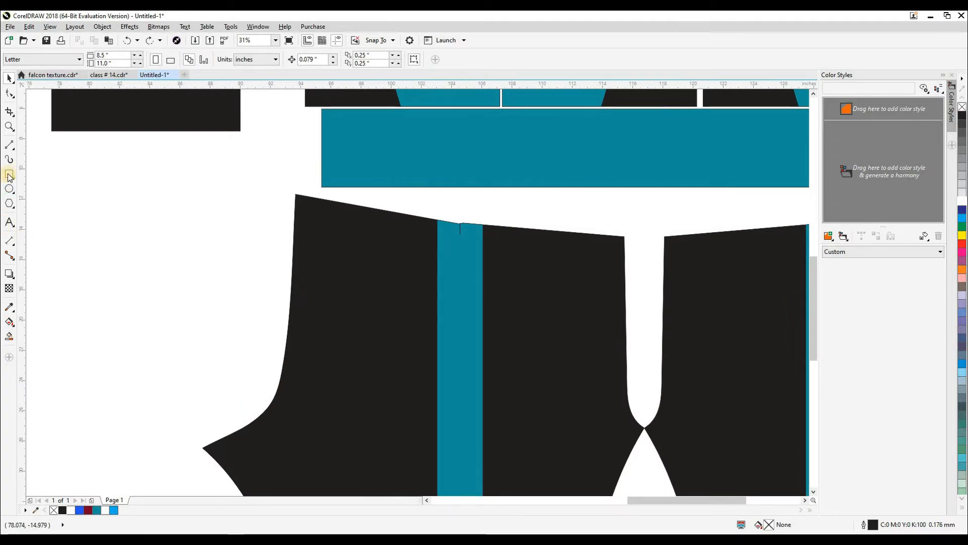
{"action": "left_click", "coordinate": [9, 174]}
{"action": "left_click_drag", "start_coordinate": [498, 295], "coordinate": [540, 391]}
{"action": "left_click", "coordinate": [71, 510]}
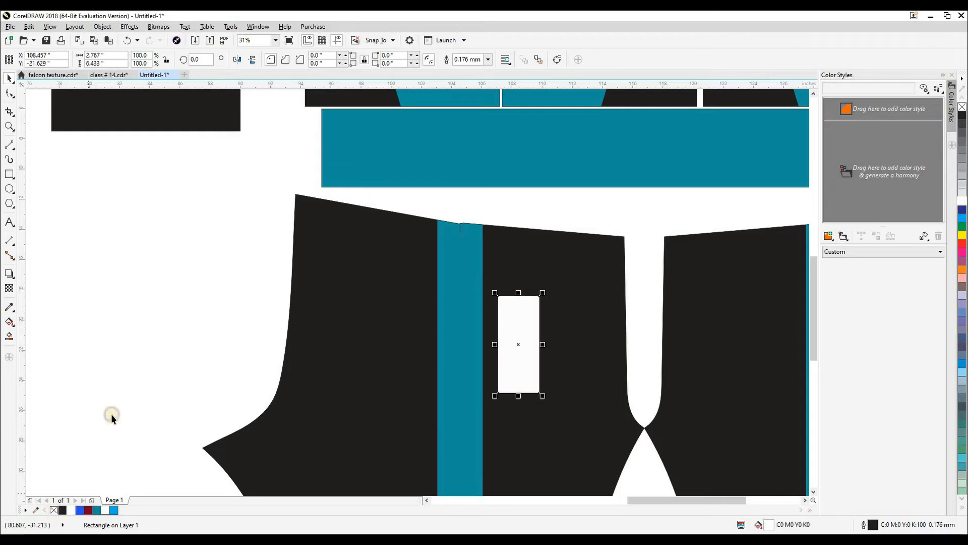
{"action": "left_click", "coordinate": [111, 414]}
{"action": "scroll", "coordinate": [544, 318], "scroll_direction": "down", "scroll_amount": 3}
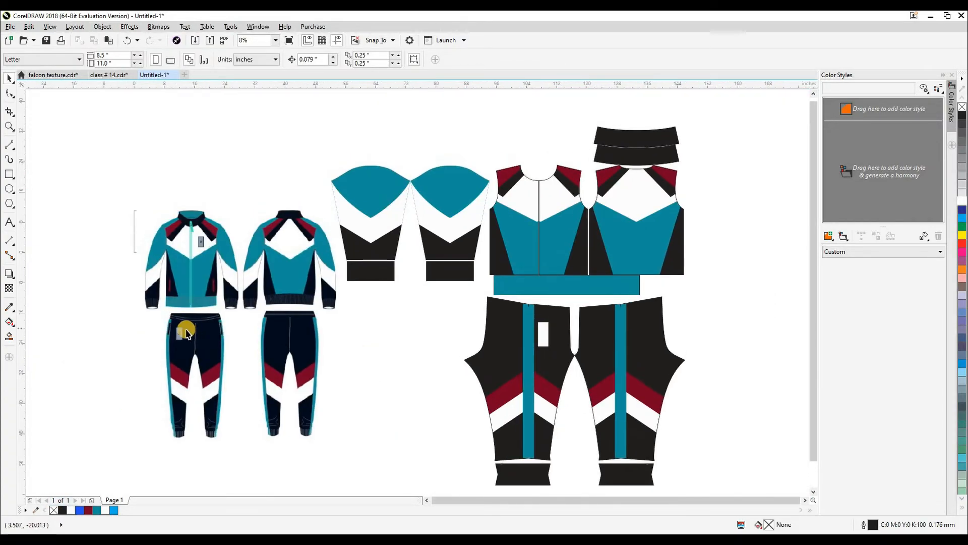
Copy the rectangle to the jacket front's right chest, fill it teal and shrink it to about 2.3 by 5.3 inches.
{"action": "left_click_drag", "start_coordinate": [546, 330], "coordinate": [565, 182]}
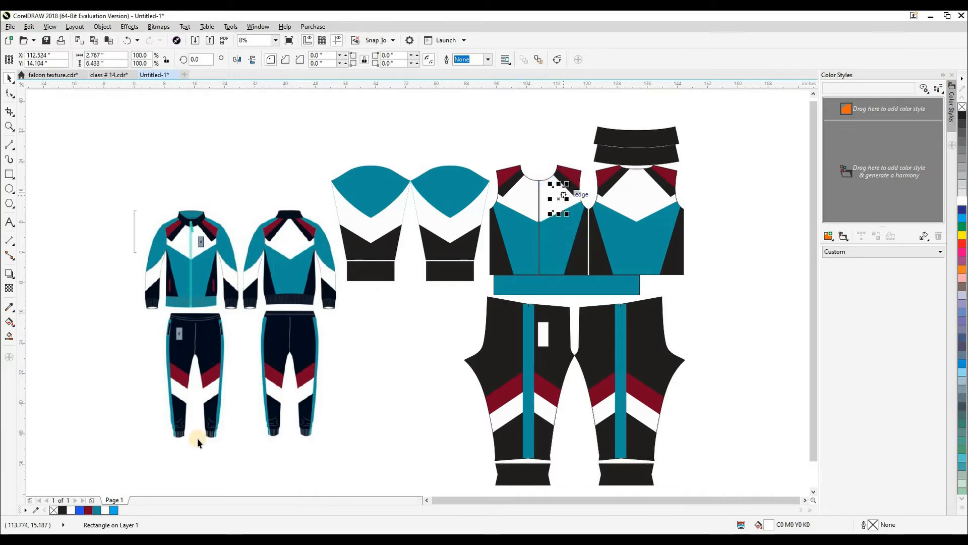
{"action": "left_click", "coordinate": [96, 510]}
{"action": "scroll", "coordinate": [580, 166], "scroll_direction": "up", "scroll_amount": 3}
{"action": "left_click_drag", "start_coordinate": [510, 360], "coordinate": [497, 323]}
{"action": "left_click", "coordinate": [501, 216]}
{"action": "scroll", "coordinate": [478, 248], "scroll_direction": "down", "scroll_amount": 5}
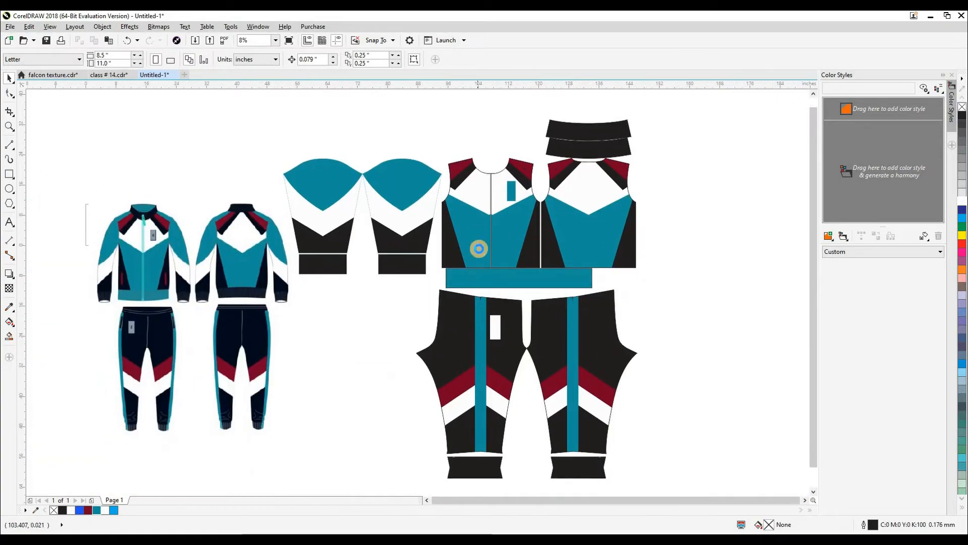
Examine the waistband of the reference trousers and compare it with the tops of the trouser leg pieces.
{"action": "scroll", "coordinate": [478, 248], "scroll_direction": "down", "scroll_amount": 2}
{"action": "key", "text": "z"}
{"action": "left_click_drag", "start_coordinate": [265, 176], "coordinate": [600, 382]}
{"action": "key", "text": "space"}
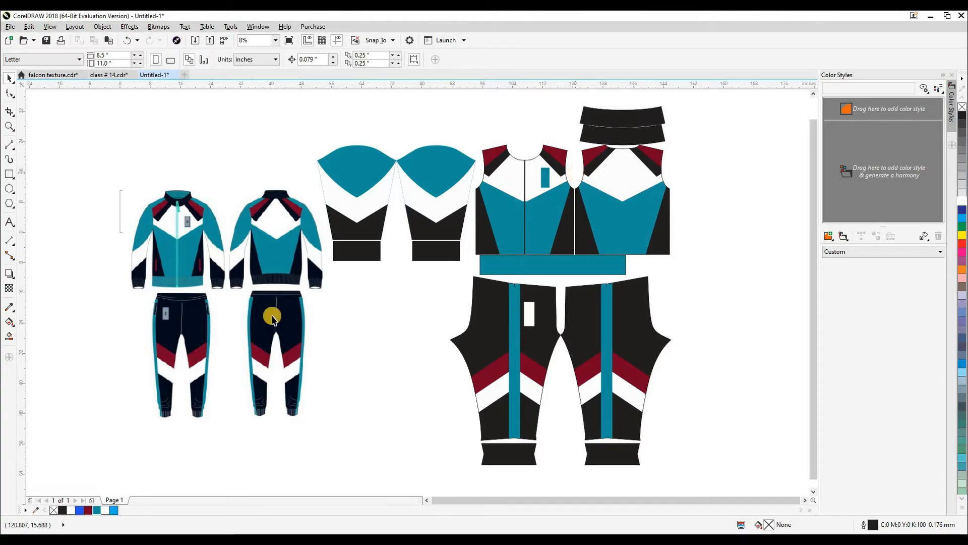
{"action": "scroll", "coordinate": [271, 301], "scroll_direction": "up", "scroll_amount": 3}
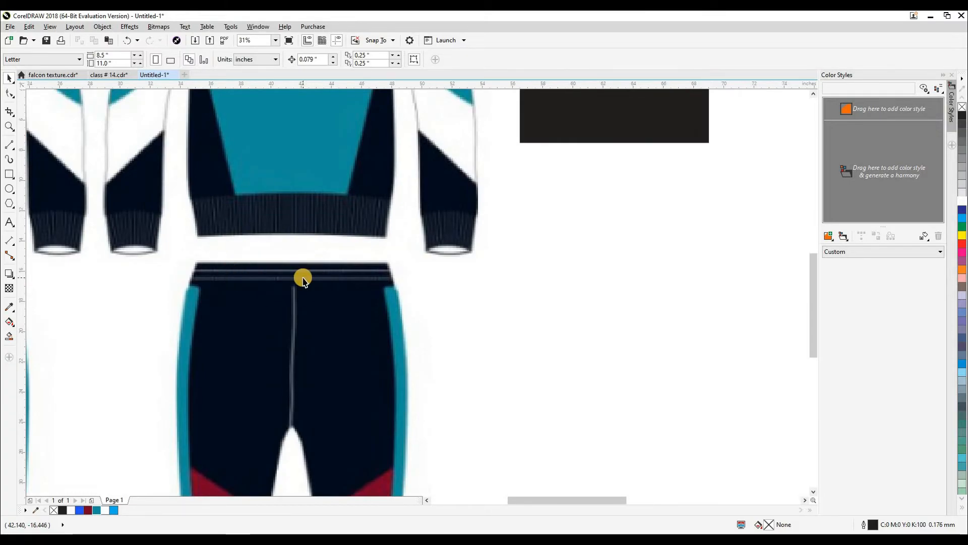
{"action": "scroll", "coordinate": [303, 278], "scroll_direction": "down", "scroll_amount": 3}
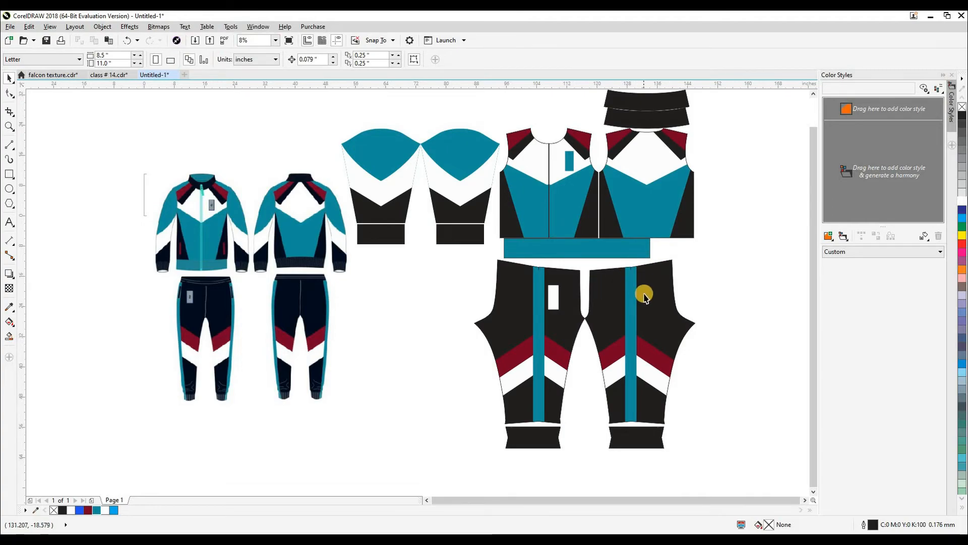
{"action": "scroll", "coordinate": [227, 285], "scroll_direction": "up", "scroll_amount": 3}
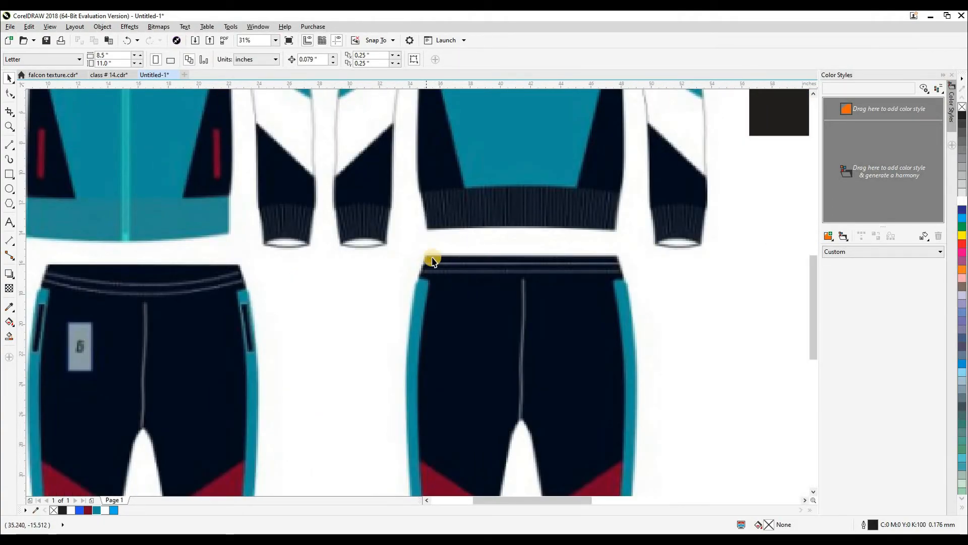
{"action": "scroll", "coordinate": [422, 275], "scroll_direction": "down", "scroll_amount": 3}
{"action": "scroll", "coordinate": [551, 277], "scroll_direction": "down", "scroll_amount": 1}
Trace a line along the right trouser leg's top edge, from the outer corner through the centre notch to the inner corner.
{"action": "scroll", "coordinate": [598, 295], "scroll_direction": "up", "scroll_amount": 2}
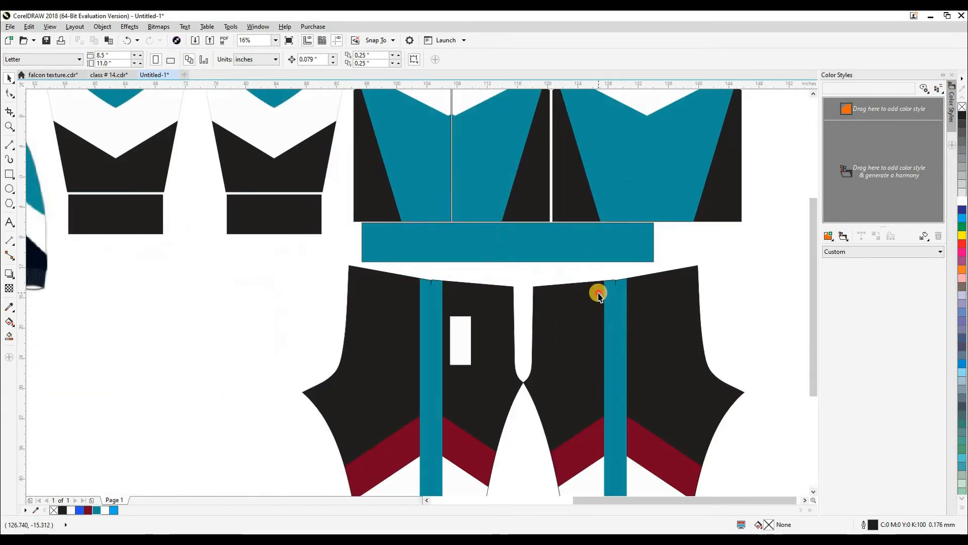
{"action": "left_click", "coordinate": [598, 295]}
{"action": "scroll", "coordinate": [642, 290], "scroll_direction": "up", "scroll_amount": 2}
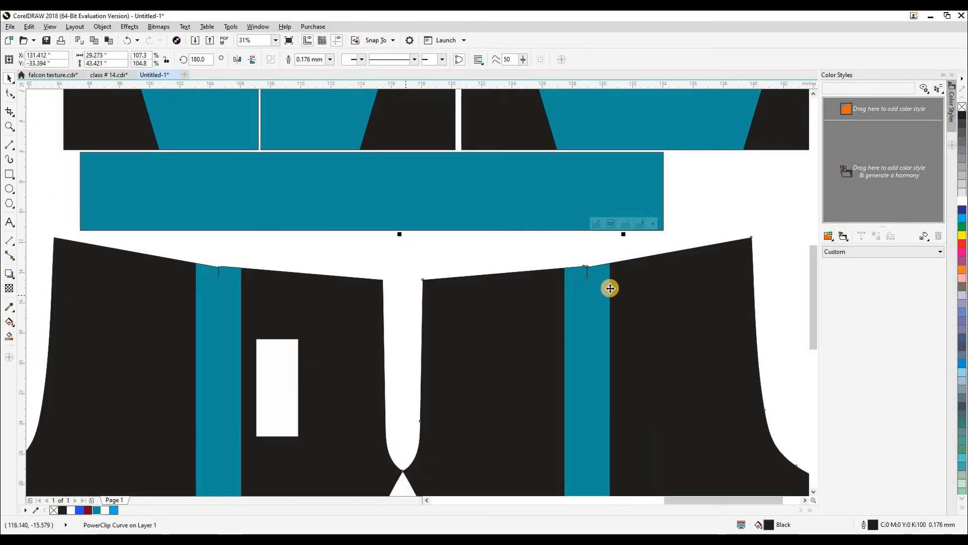
{"action": "scroll", "coordinate": [651, 268], "scroll_direction": "right", "scroll_amount": 1}
{"action": "key", "text": "F10"}
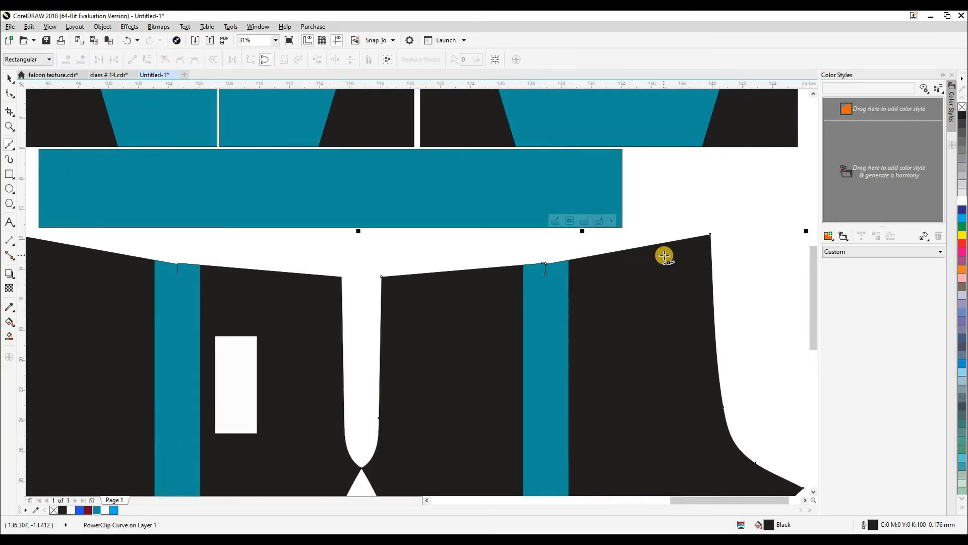
{"action": "scroll", "coordinate": [664, 255], "scroll_direction": "up", "scroll_amount": 2}
{"action": "left_click", "coordinate": [759, 214]}
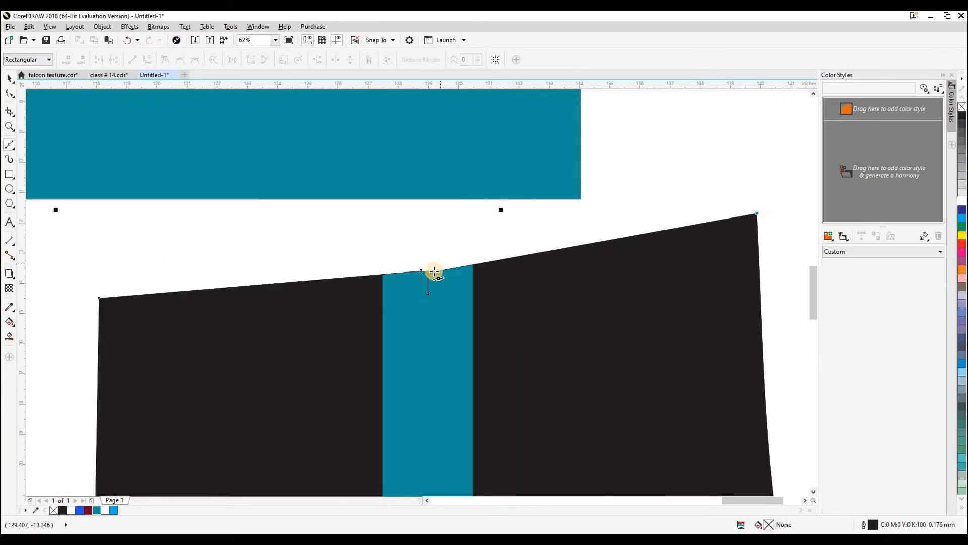
{"action": "scroll", "coordinate": [434, 271], "scroll_direction": "up", "scroll_amount": 4}
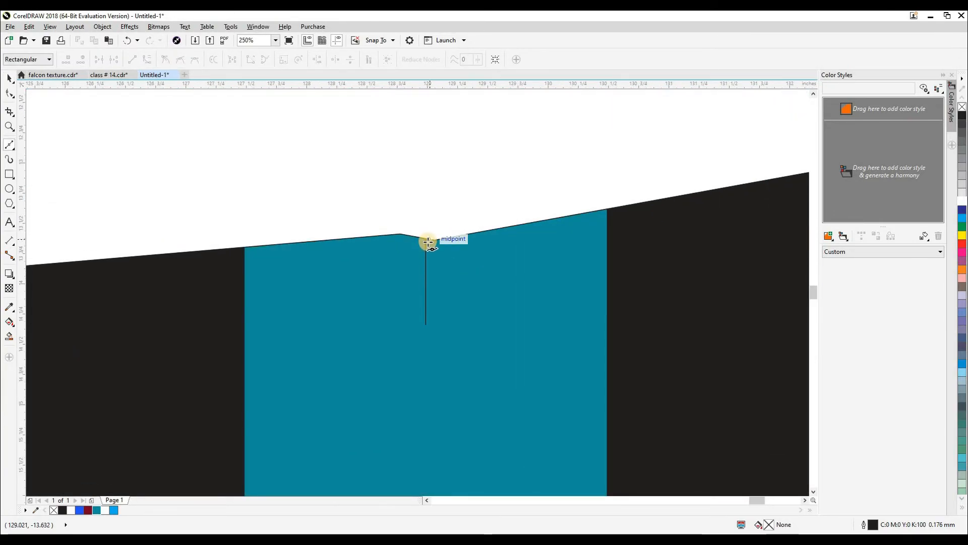
{"action": "left_click", "coordinate": [427, 244]}
{"action": "scroll", "coordinate": [489, 253], "scroll_direction": "down", "scroll_amount": 1}
{"action": "left_click_drag", "start_coordinate": [195, 270], "coordinate": [505, 231]}
{"action": "scroll", "coordinate": [503, 230], "scroll_direction": "down", "scroll_amount": 1}
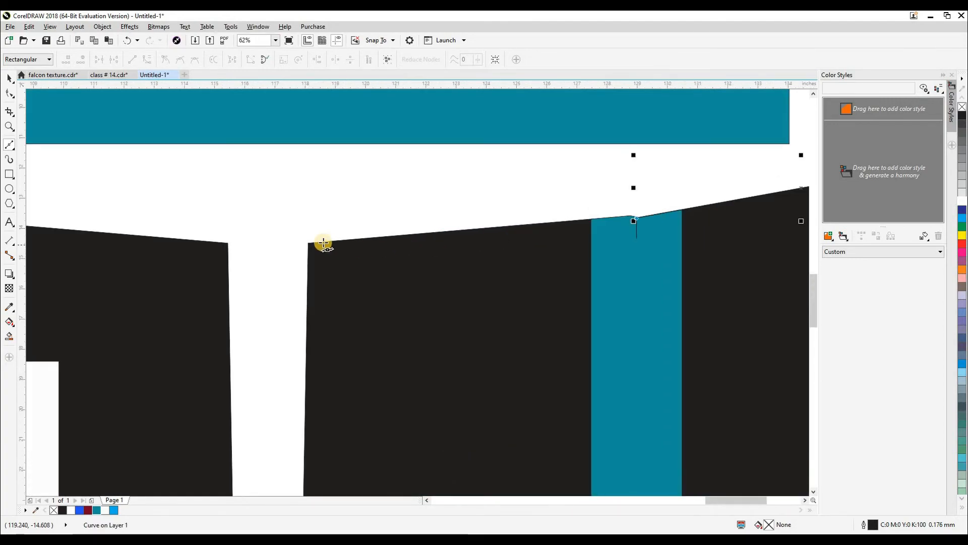
{"action": "left_click", "coordinate": [309, 242]}
Set the nudge distance to 3 inches and move the traced line down 3 inches from the leg's top edge.
{"action": "scroll", "coordinate": [348, 210], "scroll_direction": "down", "scroll_amount": 6}
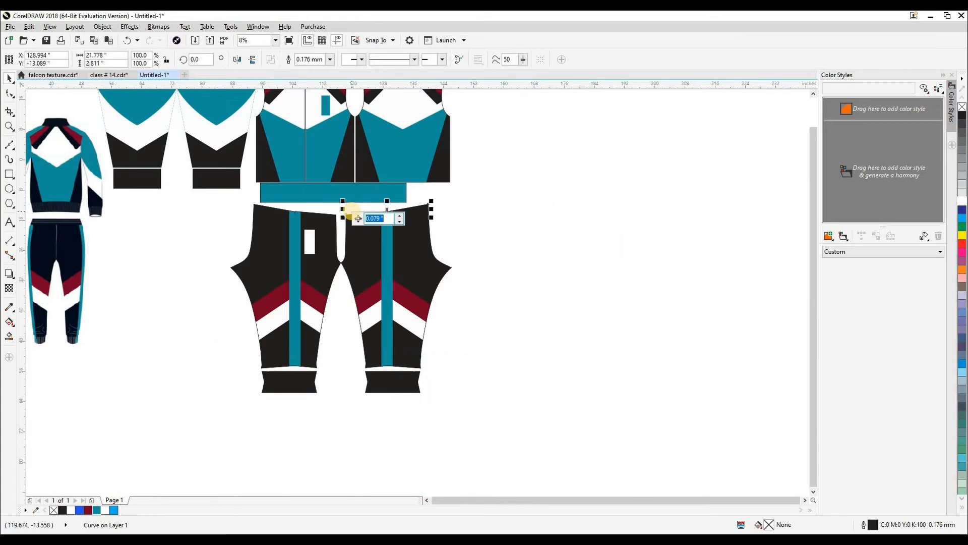
{"action": "scroll", "coordinate": [367, 217], "scroll_direction": "up", "scroll_amount": 2}
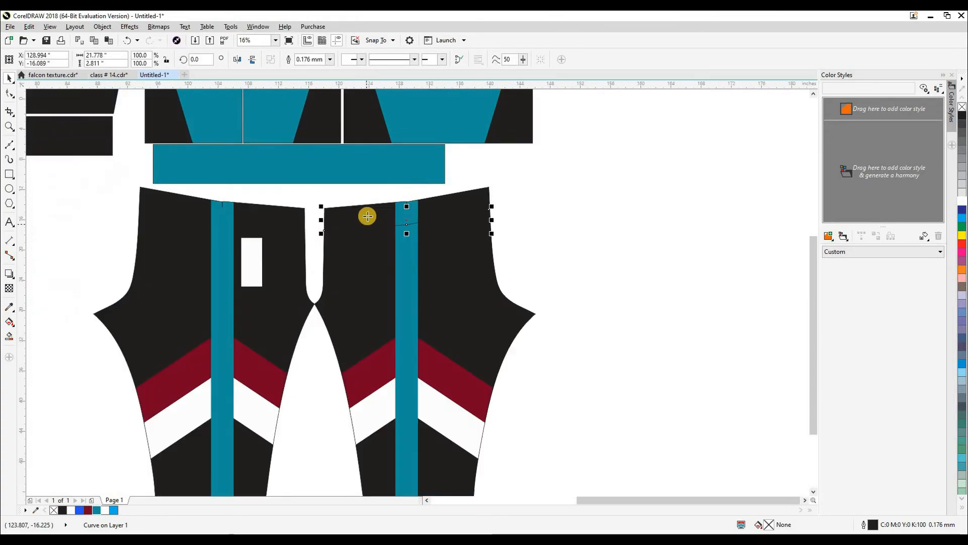
{"action": "left_click", "coordinate": [367, 217]}
{"action": "key", "text": "ctrl+z"}
{"action": "key", "text": "space"}
{"action": "scroll", "coordinate": [394, 202], "scroll_direction": "up", "scroll_amount": 1}
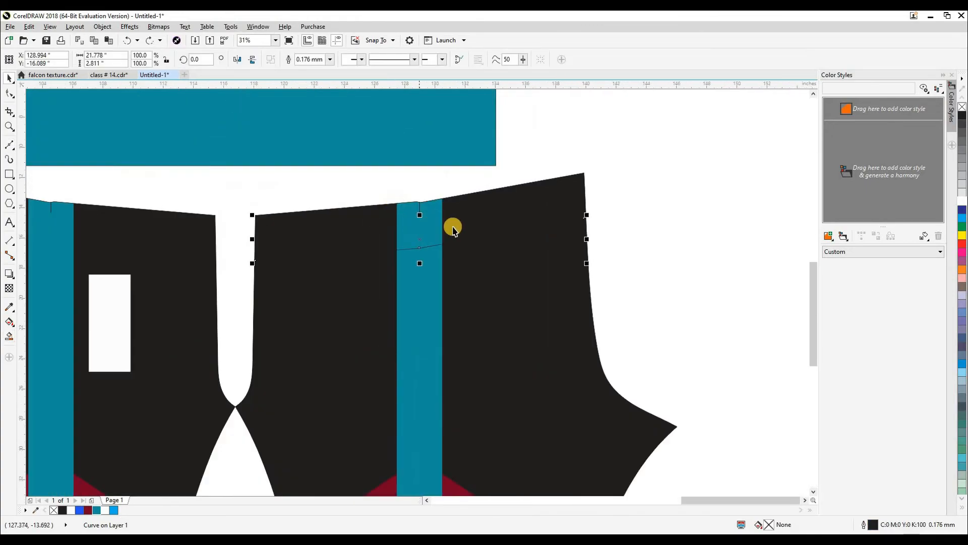
Extend both ends of the waistband line past the side edges of the right trouser leg.
{"action": "left_click", "coordinate": [12, 95]}
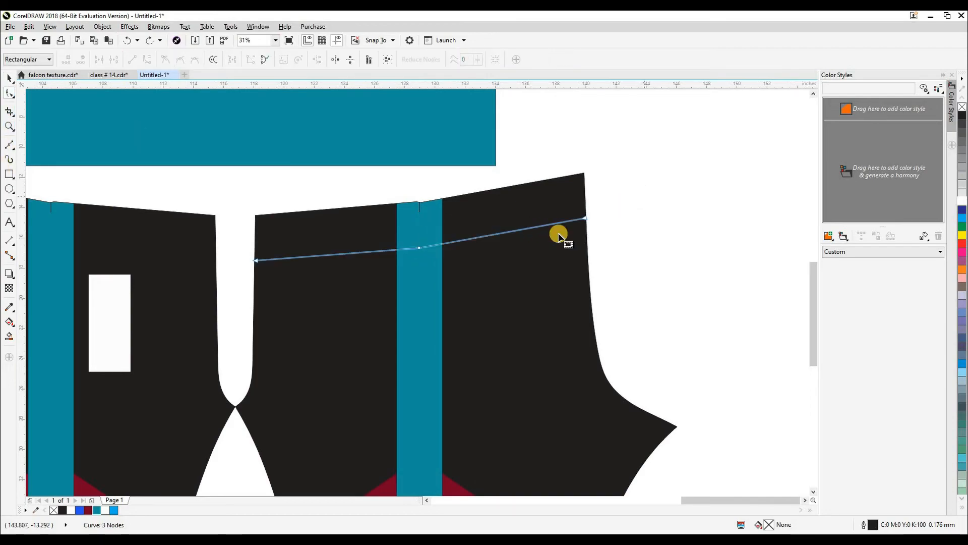
{"action": "scroll", "coordinate": [558, 234], "scroll_direction": "up", "scroll_amount": 2}
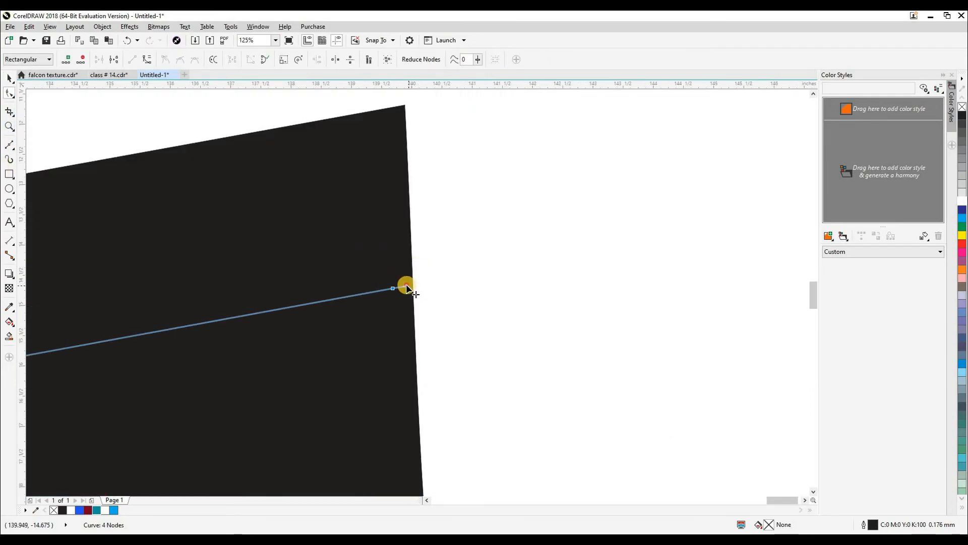
{"action": "left_click_drag", "start_coordinate": [406, 288], "coordinate": [500, 268]}
{"action": "scroll", "coordinate": [682, 254], "scroll_direction": "down", "scroll_amount": 3}
{"action": "scroll", "coordinate": [302, 306], "scroll_direction": "up", "scroll_amount": 1}
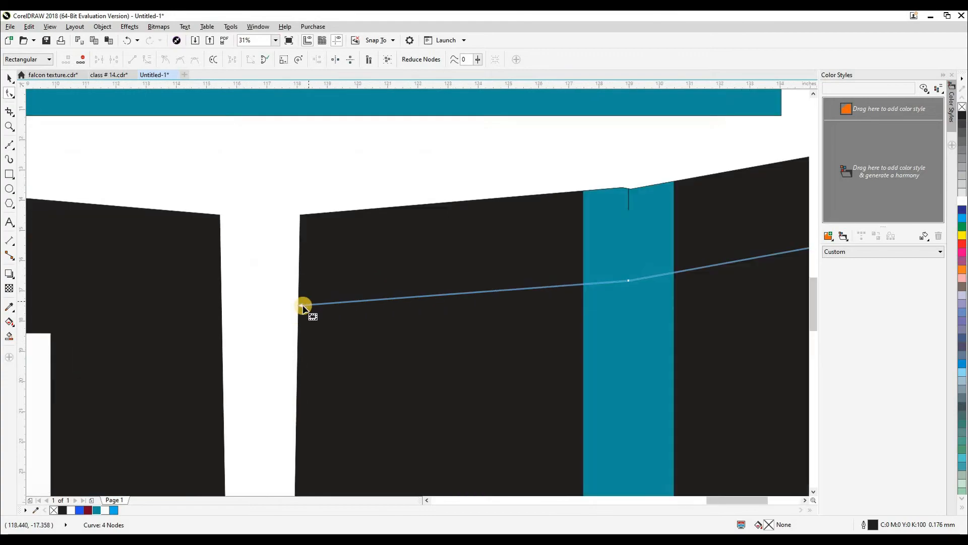
{"action": "scroll", "coordinate": [303, 306], "scroll_direction": "up", "scroll_amount": 2}
{"action": "left_click", "coordinate": [304, 309]}
{"action": "left_click_drag", "start_coordinate": [272, 310], "coordinate": [259, 309]}
{"action": "scroll", "coordinate": [372, 289], "scroll_direction": "down", "scroll_amount": 3}
{"action": "key", "text": "space"}
{"action": "key", "text": "Escape"}
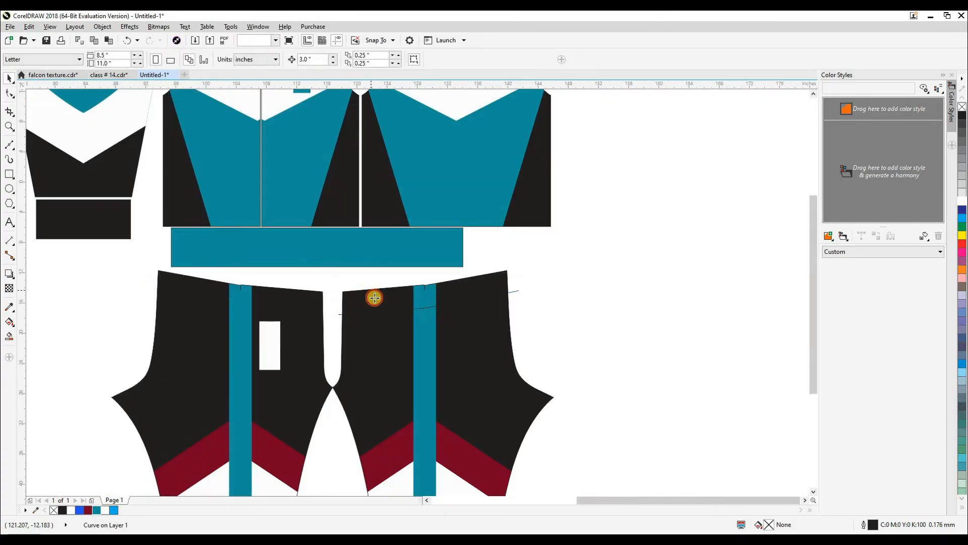
Smart Fill the waistband area above the line on the right leg, delete the line and fill the band black.
{"action": "key", "text": "s"}
{"action": "left_click", "coordinate": [374, 297]}
{"action": "key", "text": "space"}
{"action": "key", "text": "Escape"}
{"action": "left_click", "coordinate": [512, 294]}
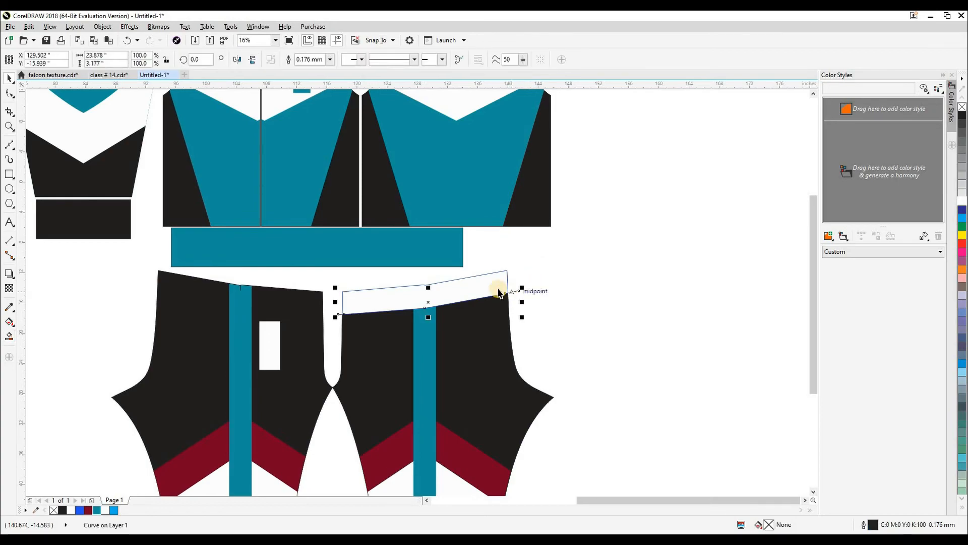
{"action": "left_click", "coordinate": [62, 510]}
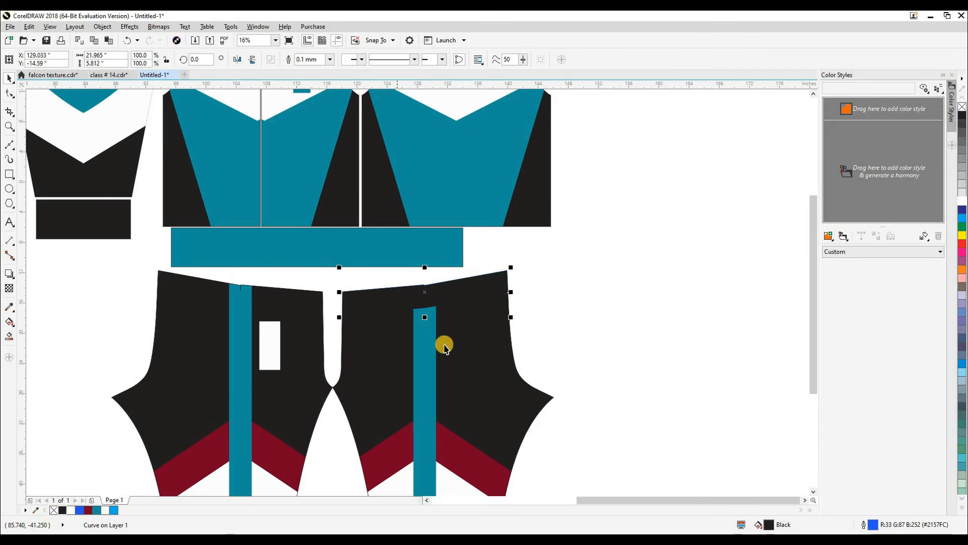
Add the matching black waistband across the top of the left trouser leg, covering the teal strip's upper end.
{"action": "left_click", "coordinate": [546, 334]}
{"action": "scroll", "coordinate": [623, 251], "scroll_direction": "down", "scroll_amount": 2}
{"action": "left_click_drag", "start_coordinate": [479, 294], "coordinate": [519, 265]}
{"action": "left_click", "coordinate": [525, 268]}
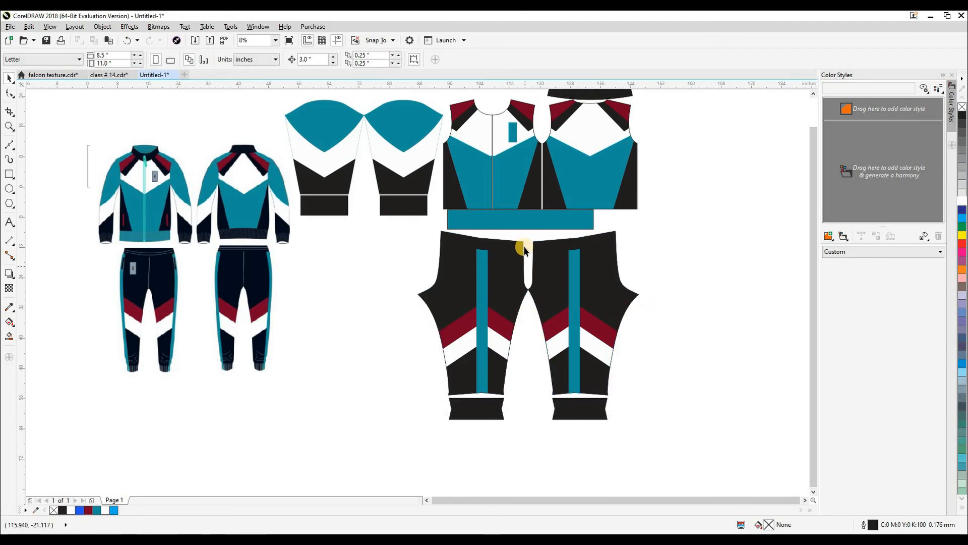
Copy the teal chest rectangle onto the left trouser leg beside the teal strip and fill it white without an outline.
{"action": "left_click_drag", "start_coordinate": [509, 136], "coordinate": [404, 372]}
{"action": "left_click", "coordinate": [105, 510]}
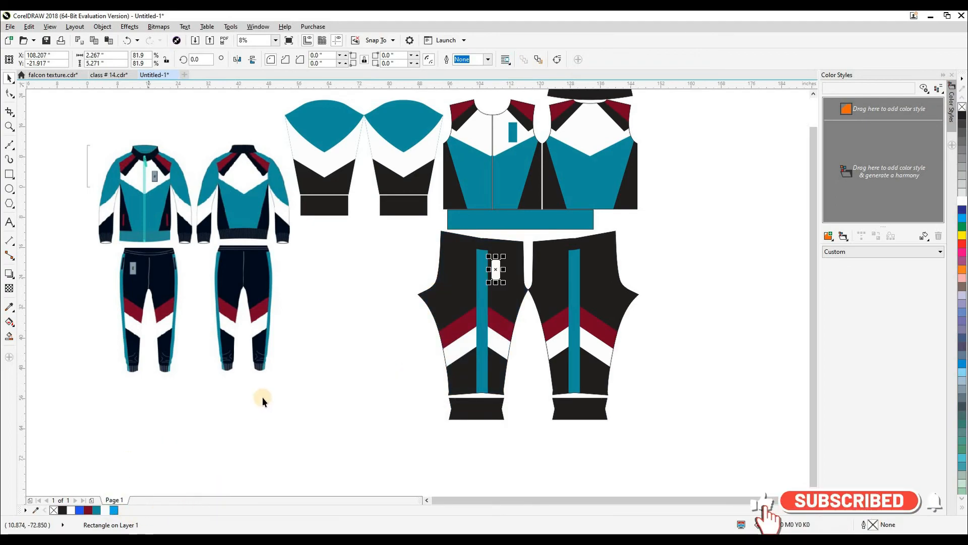
{"action": "left_click", "coordinate": [263, 398]}
{"action": "left_click", "coordinate": [494, 267]}
{"action": "right_click", "coordinate": [54, 510]}
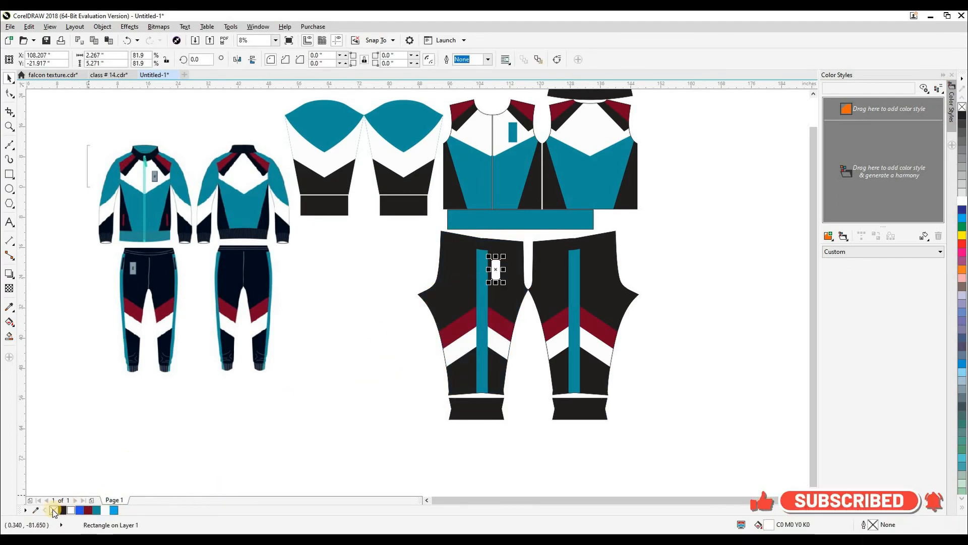
{"action": "left_click", "coordinate": [257, 455]}
{"action": "left_click_drag", "start_coordinate": [359, 371], "coordinate": [376, 392]}
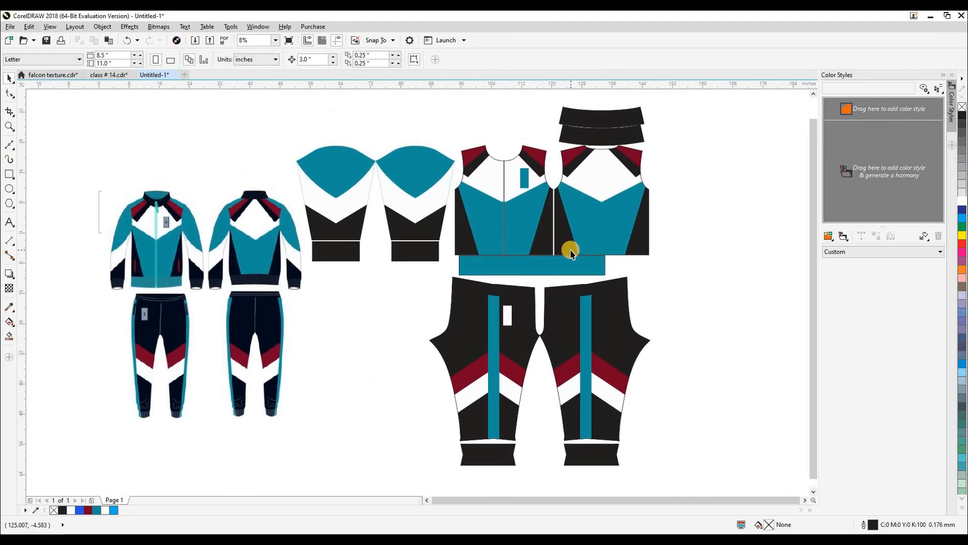
{"action": "left_click_drag", "start_coordinate": [407, 300], "coordinate": [417, 304]}
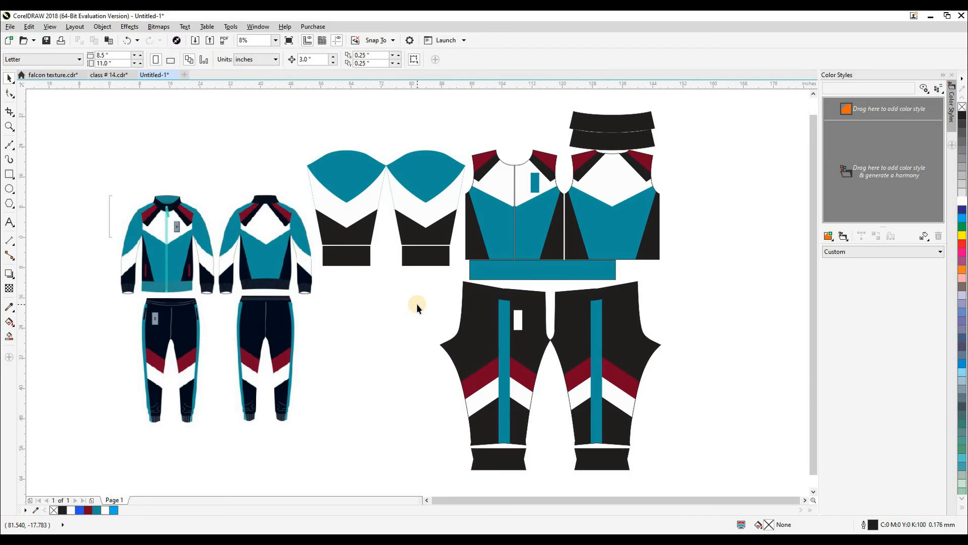